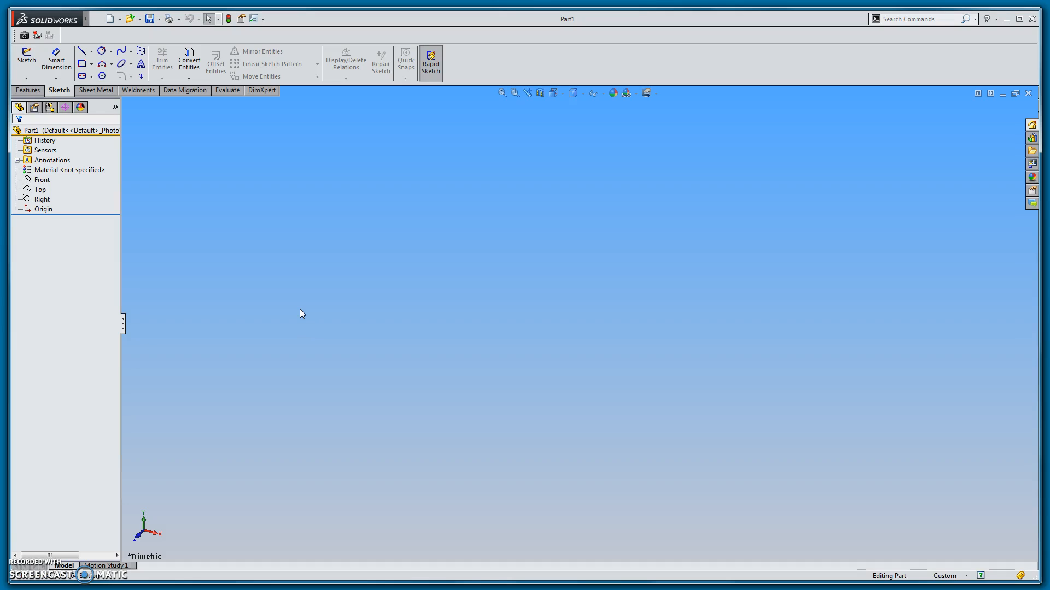
- Start opening a file and browse to C:\Program Files\SOLIDWORKS Corp\SOLIDWORKS
click(294, 315)
click(131, 19)
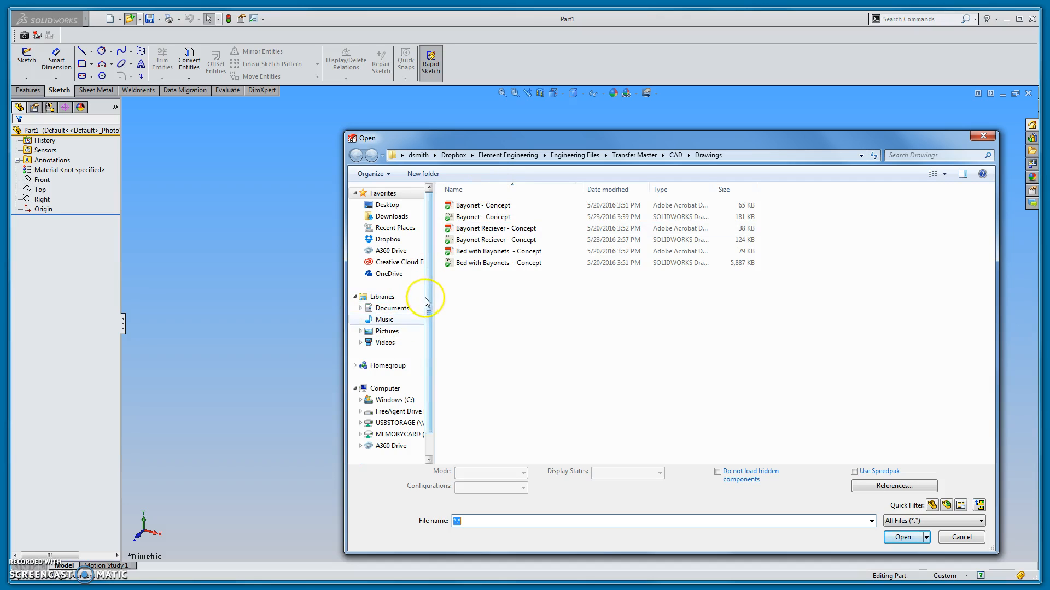
click(400, 404)
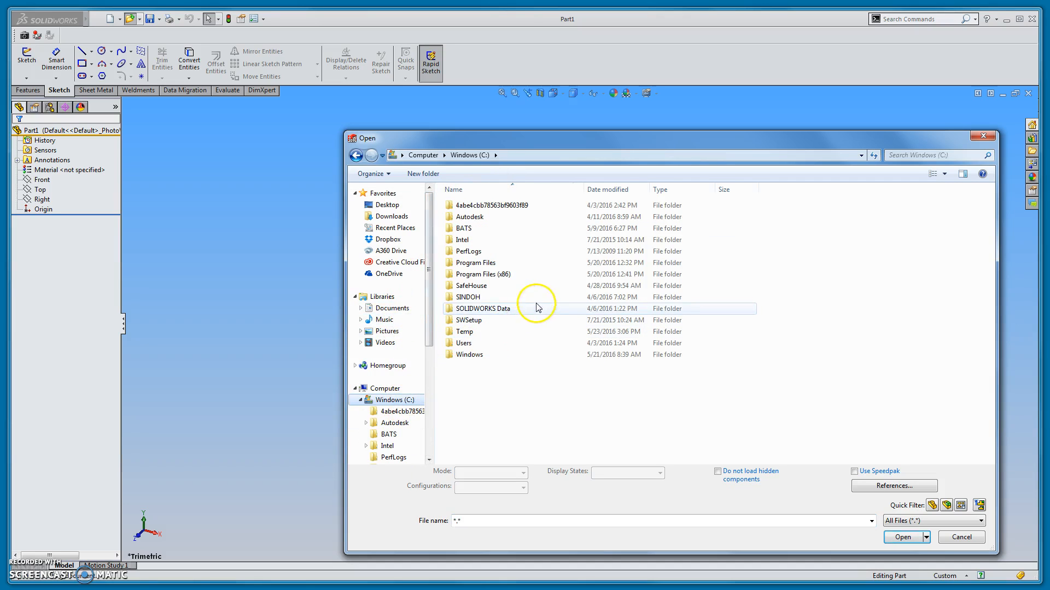
double_click(493, 269)
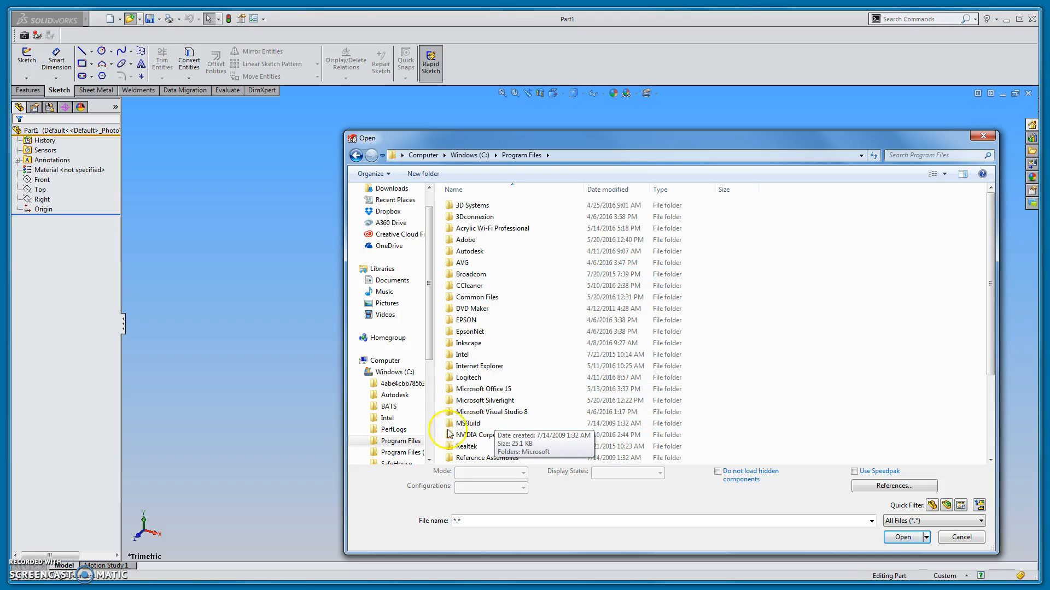
click(469, 354)
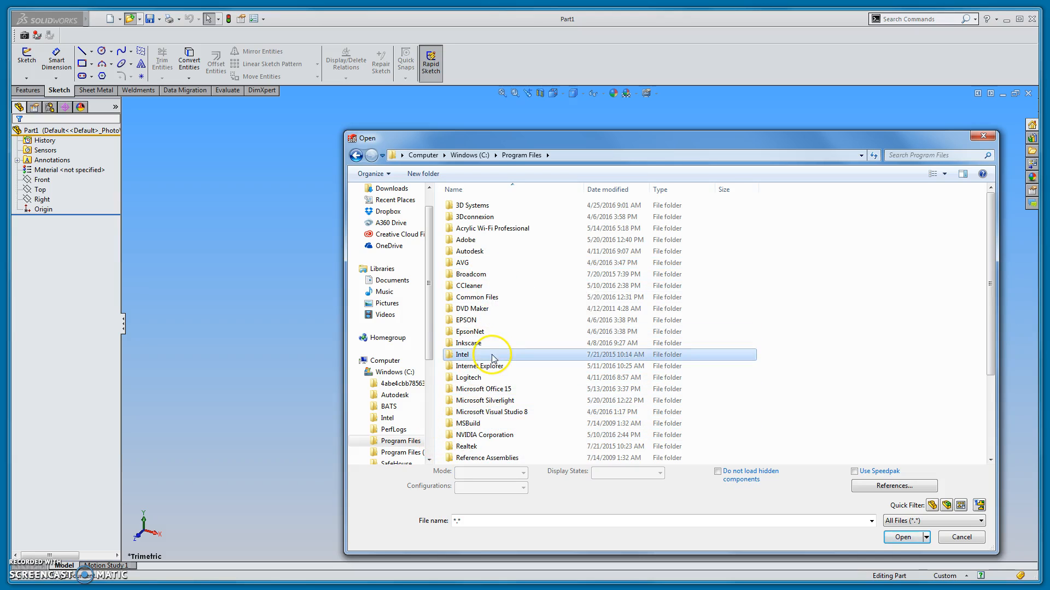
scroll(473, 355, down, 1)
double_click(491, 438)
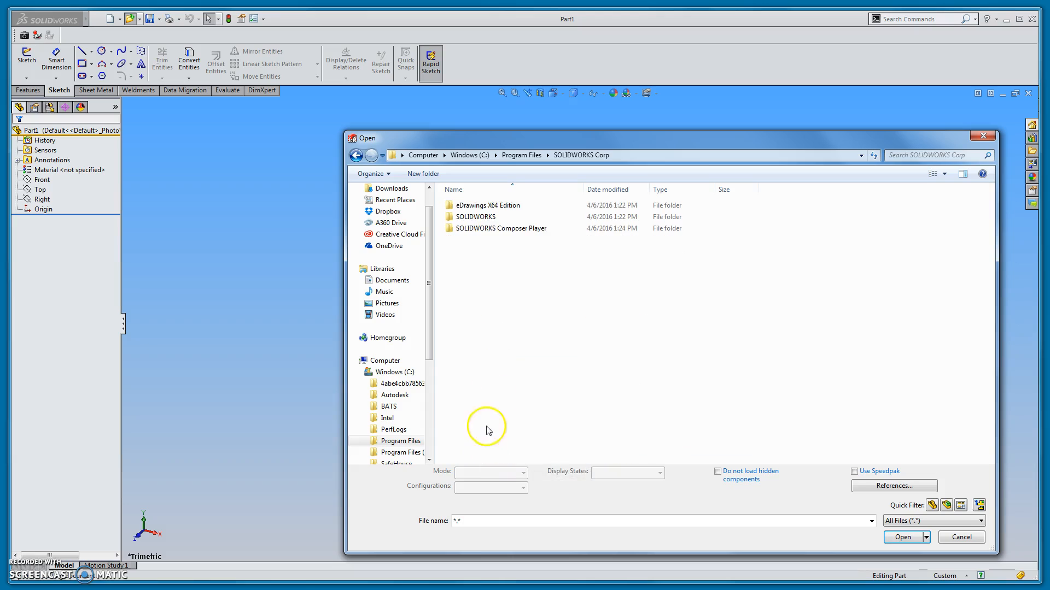
click(465, 228)
double_click(466, 218)
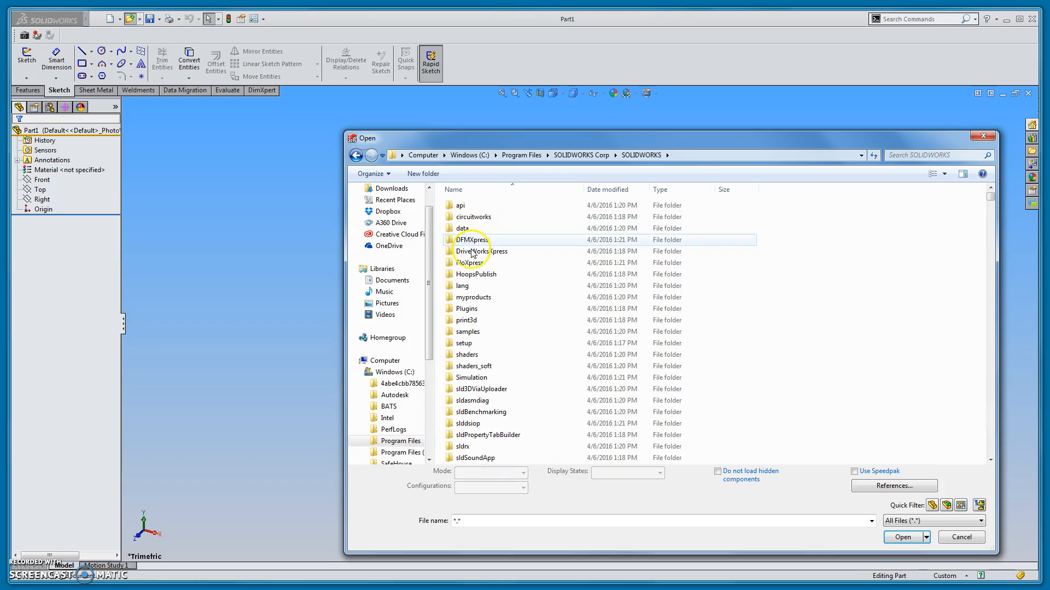
- Open the square tube profile 1 x 1 x 14GA(.083).SLDLFP from the lang\english\weldment profiles\ansi inch folder
click(469, 288)
double_click(469, 286)
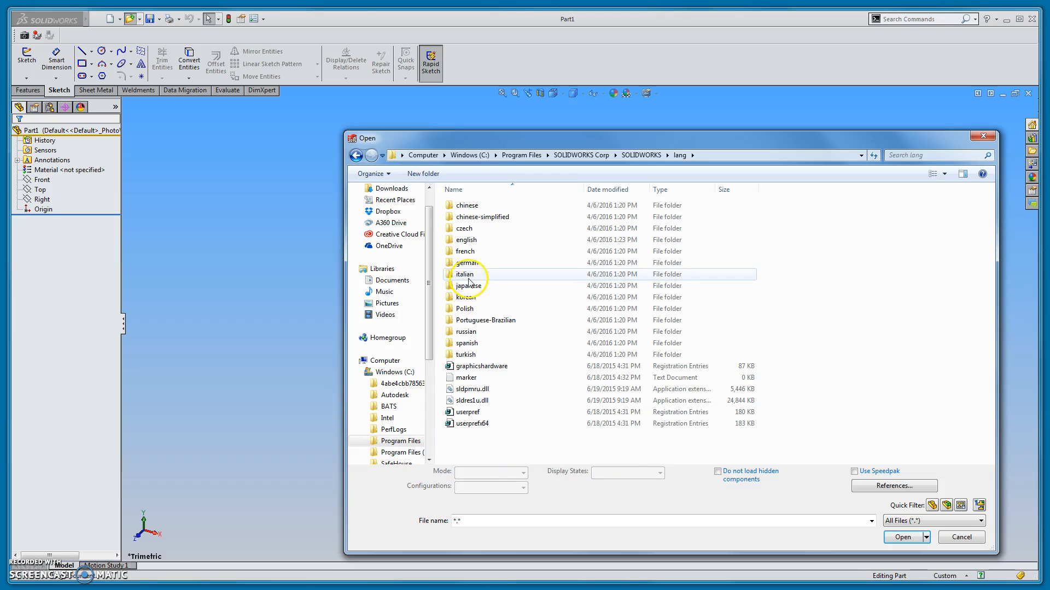
double_click(469, 239)
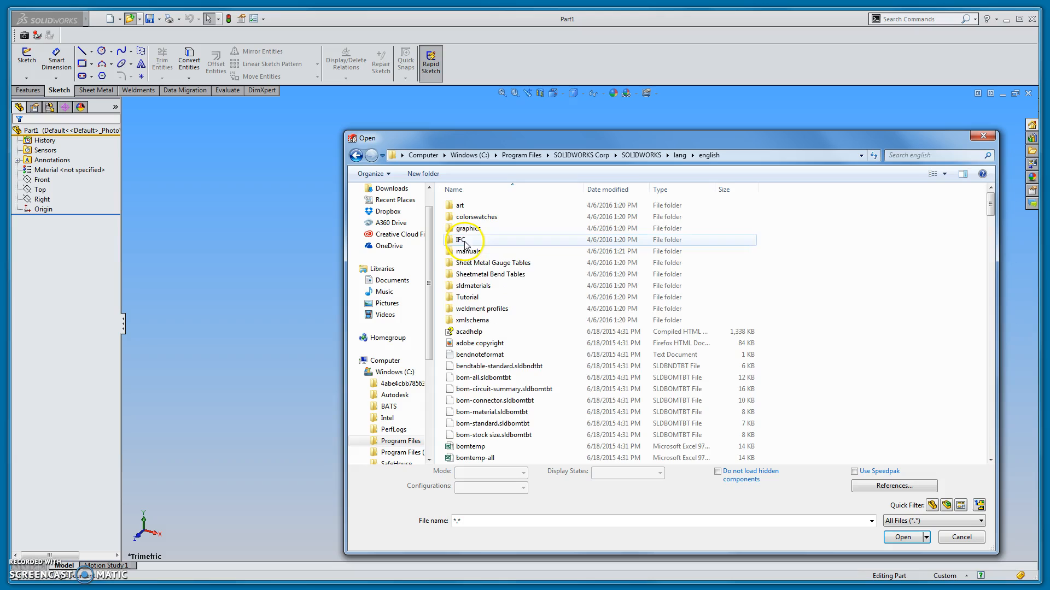
double_click(488, 309)
double_click(469, 206)
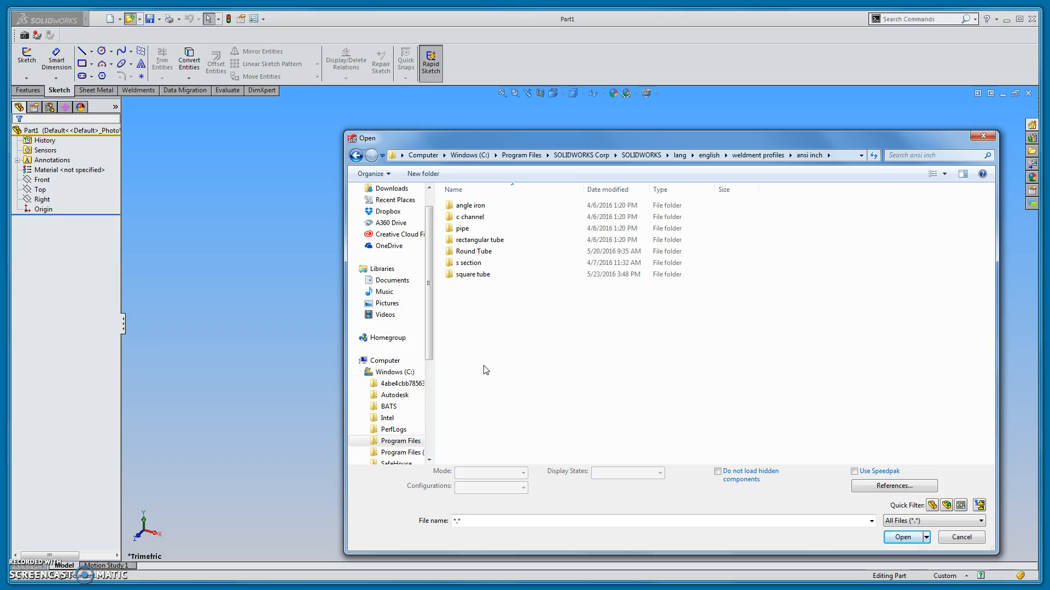
click(485, 336)
double_click(471, 274)
double_click(486, 206)
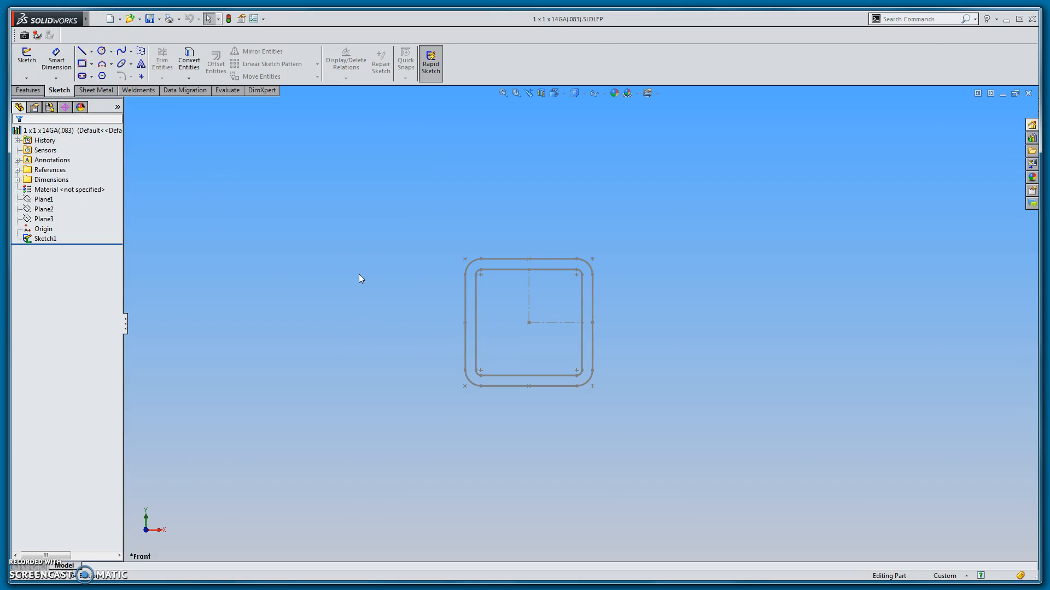
click(120, 20)
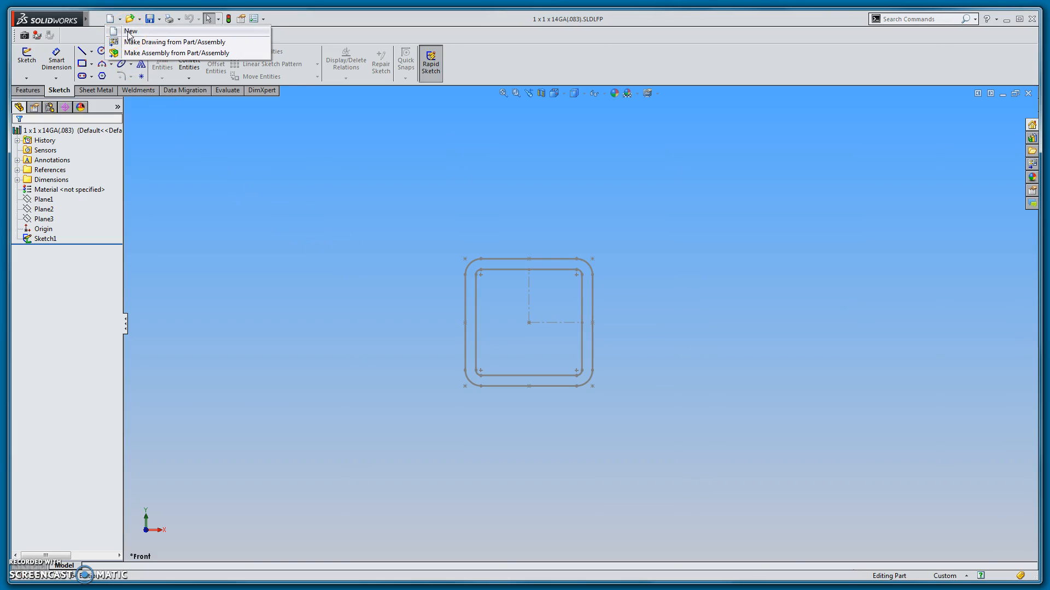
click(130, 32)
click(276, 288)
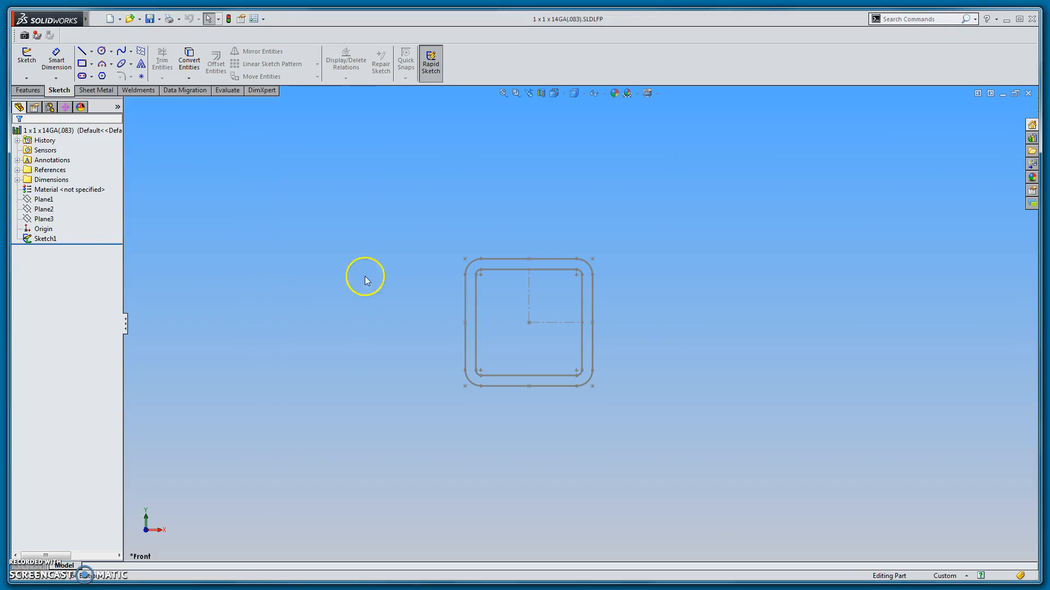
right_click(43, 239)
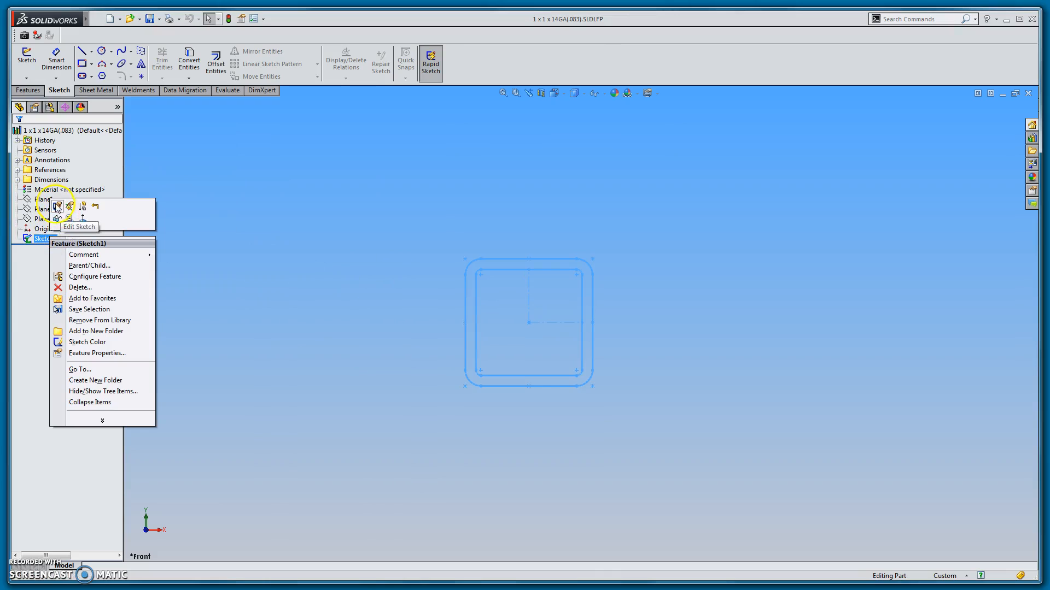
click(9, 283)
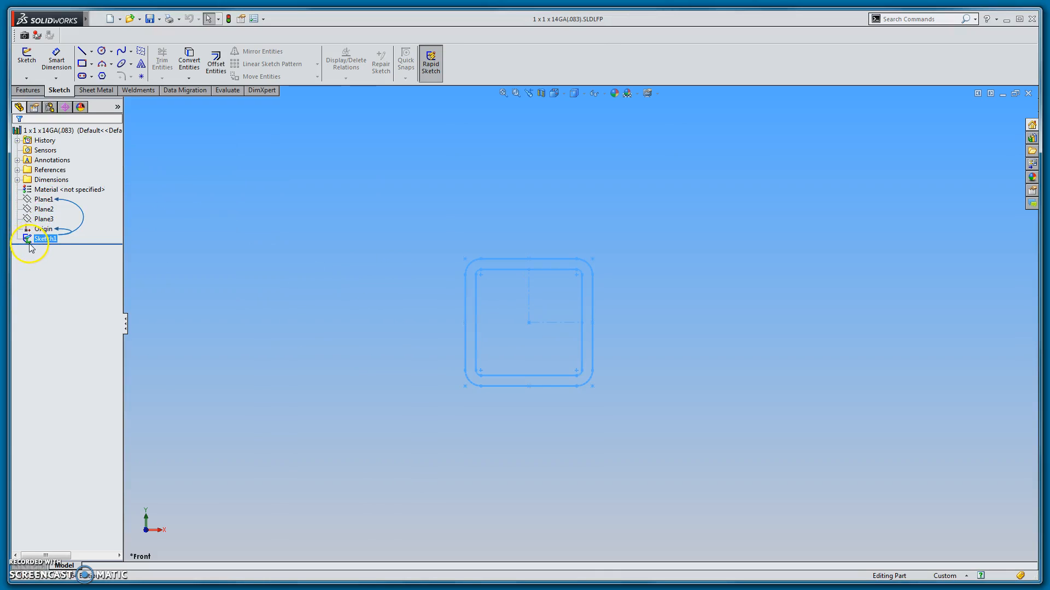
drag(28, 244, 26, 238)
right_click(47, 239)
click(230, 174)
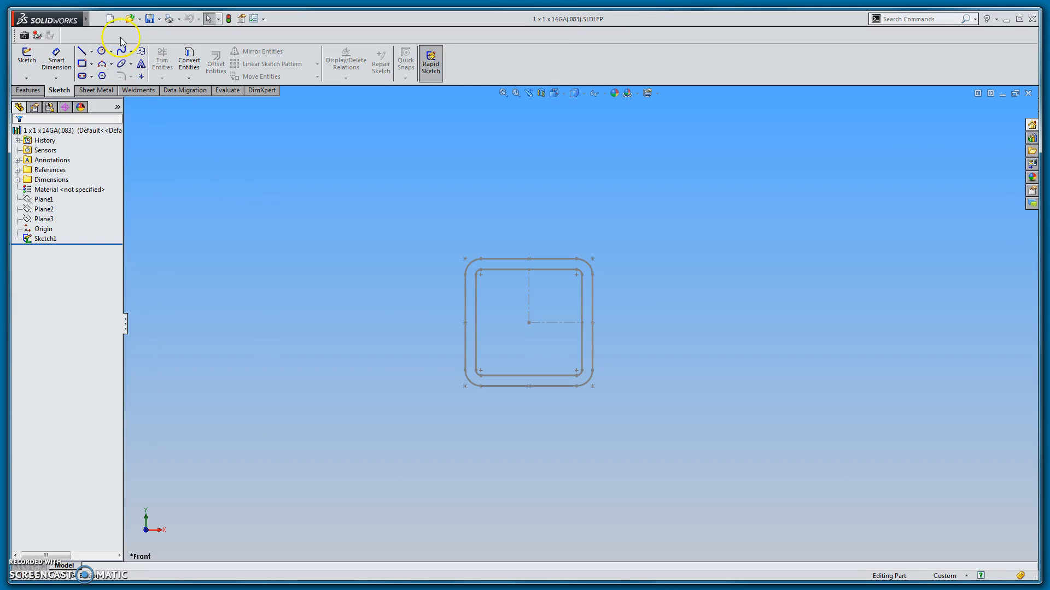
- Save the profile as a copy that opens, named 1.5 x 1.5 x 14GA(.083), and close the original 1 x 1 profile
click(159, 18)
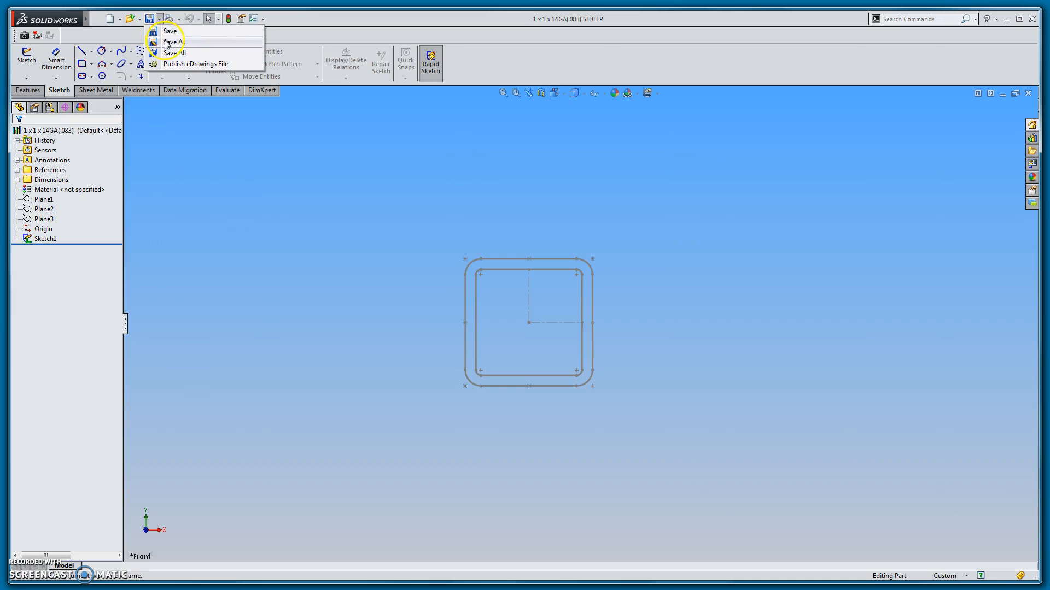
click(167, 42)
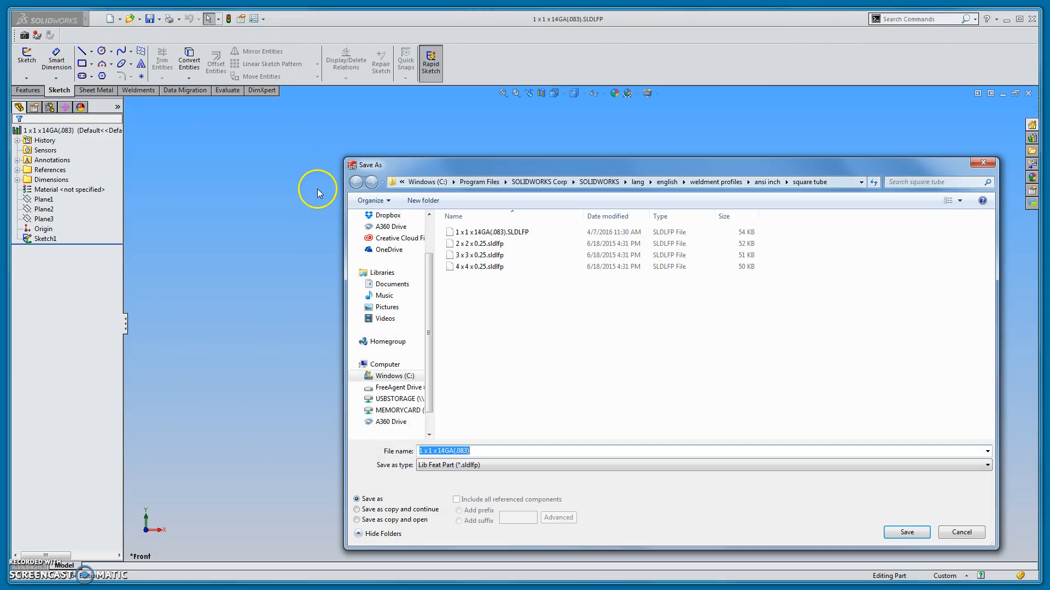
click(357, 520)
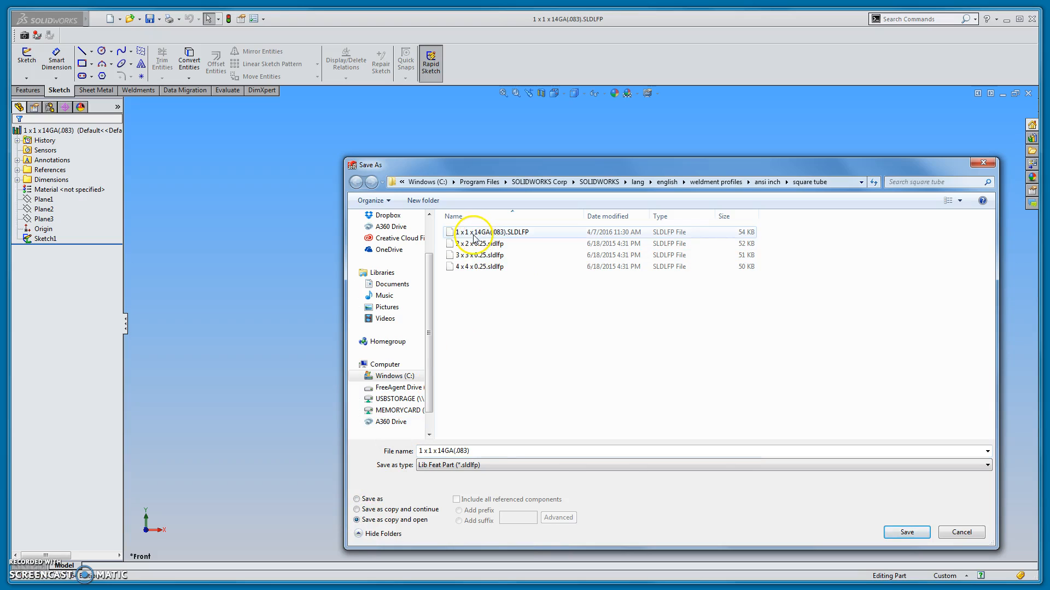
click(424, 450)
click(452, 450)
text(.5)
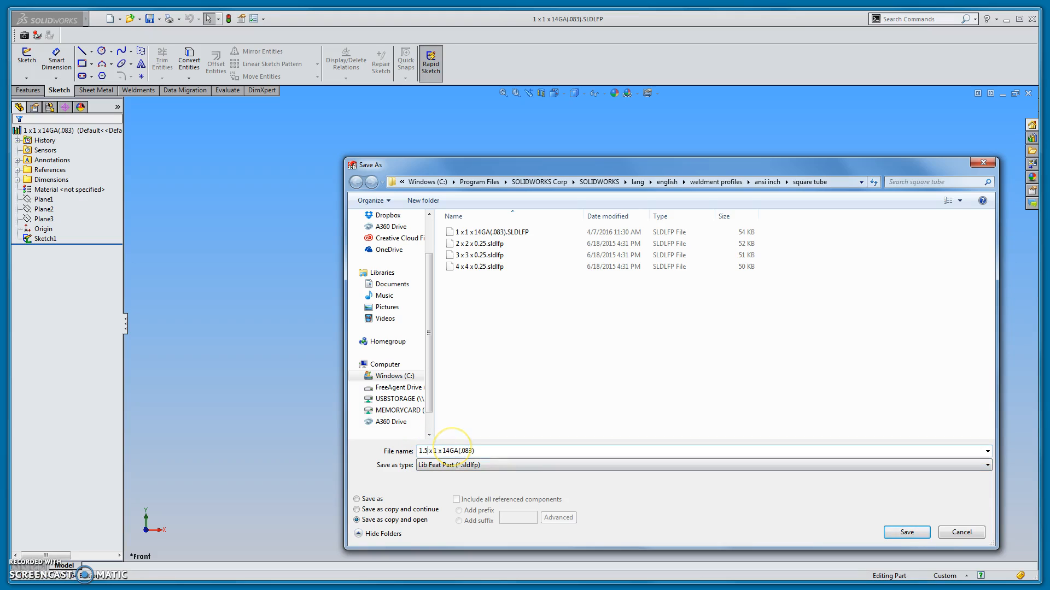
click(436, 451)
text(.5)
click(492, 458)
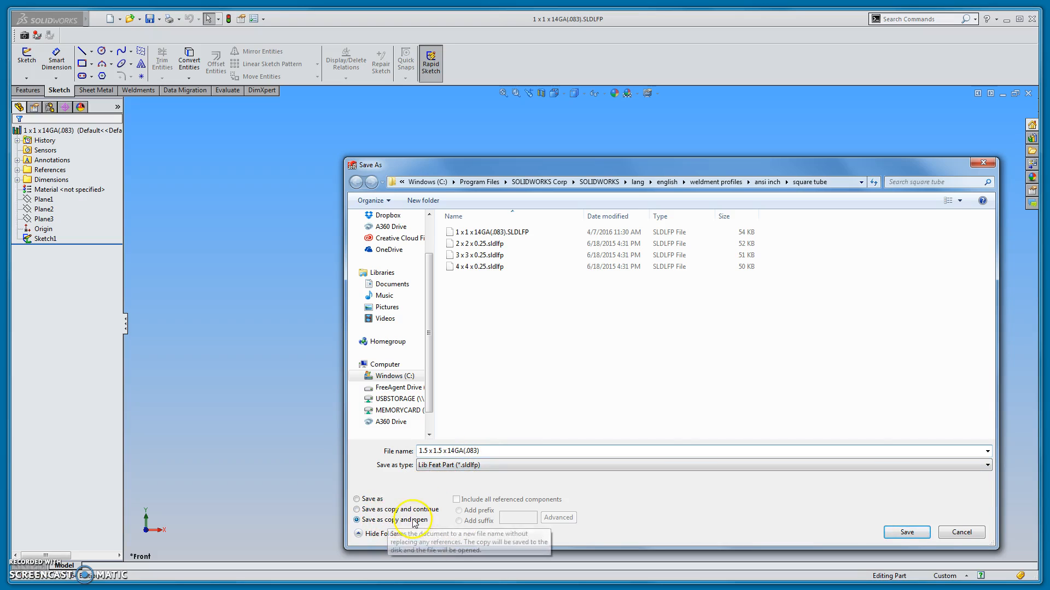
click(907, 532)
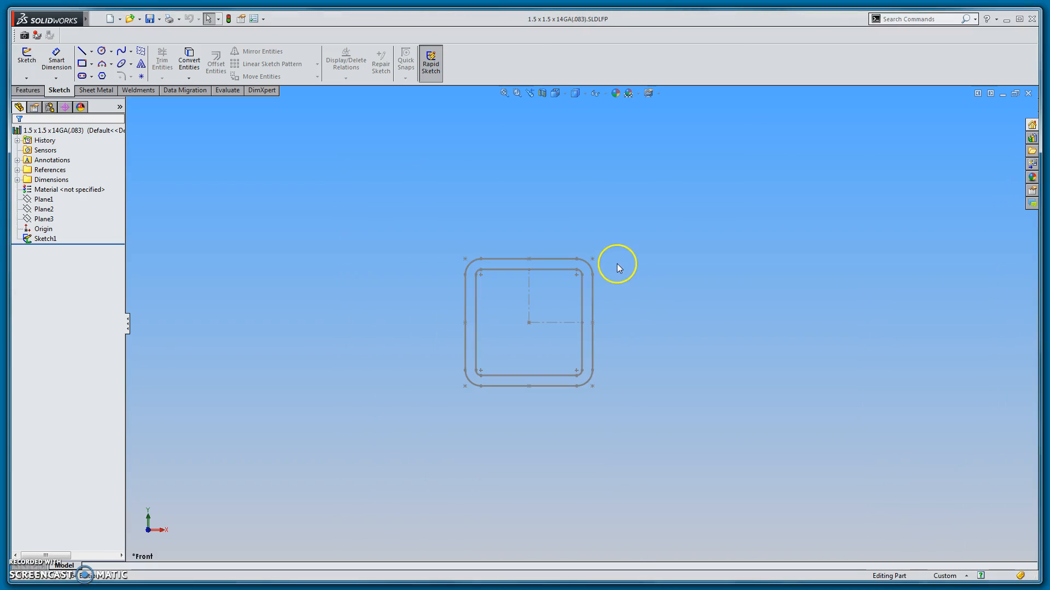
key(ctrl+Tab)
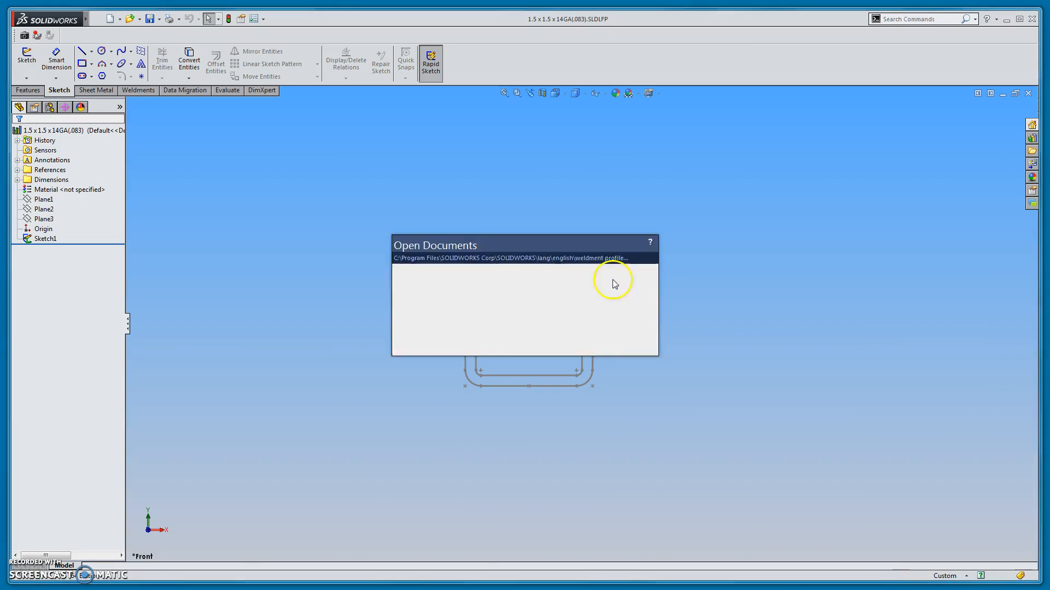
click(1028, 93)
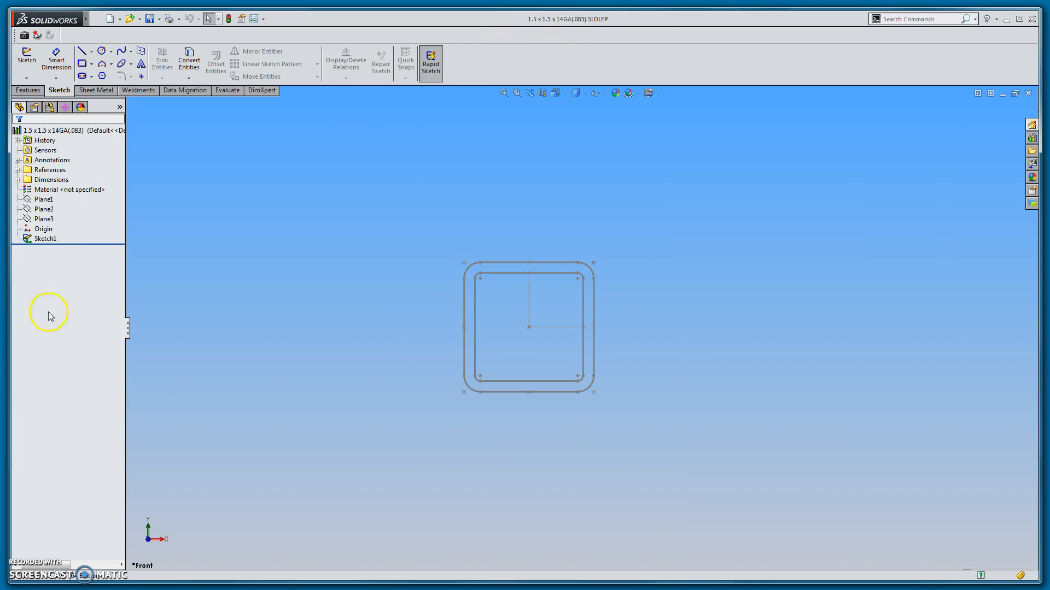
- Edit the copied profile's sketch and set the tube's overall height dimension to 1.5 in
right_click(48, 239)
click(57, 218)
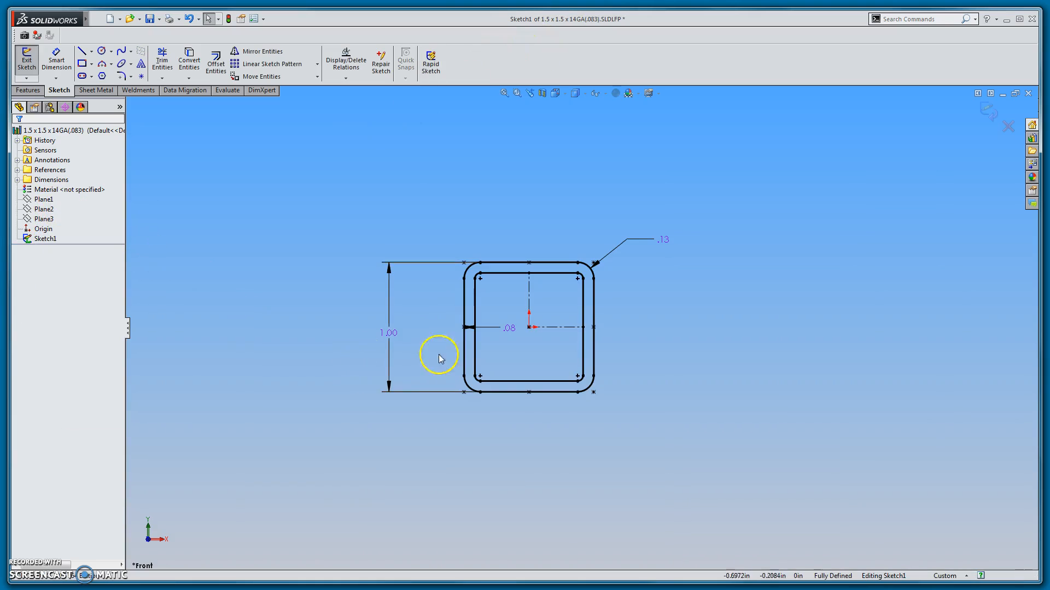
double_click(389, 334)
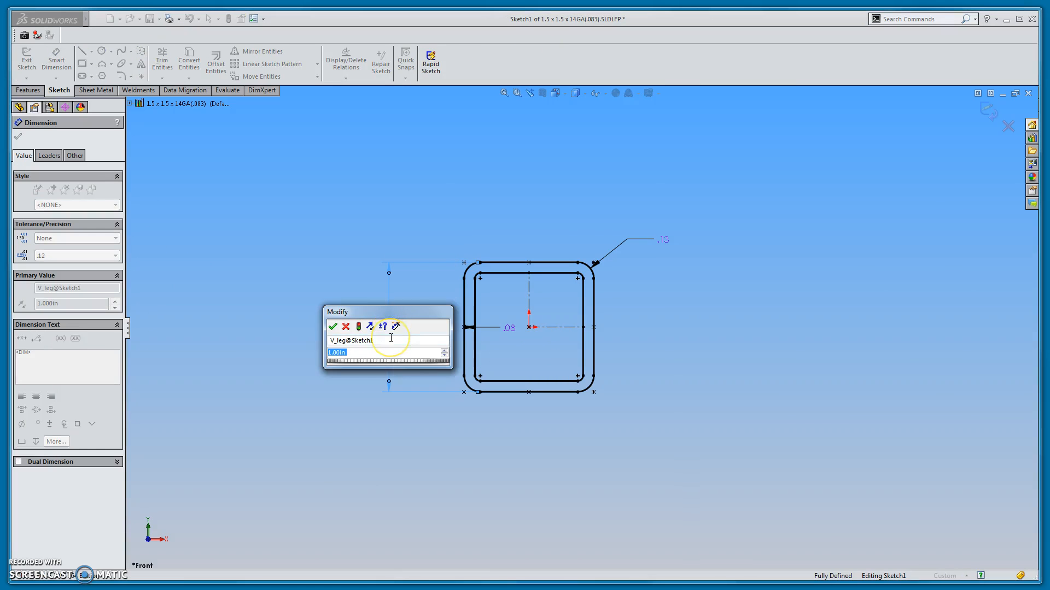
text(1.5)
key(Return)
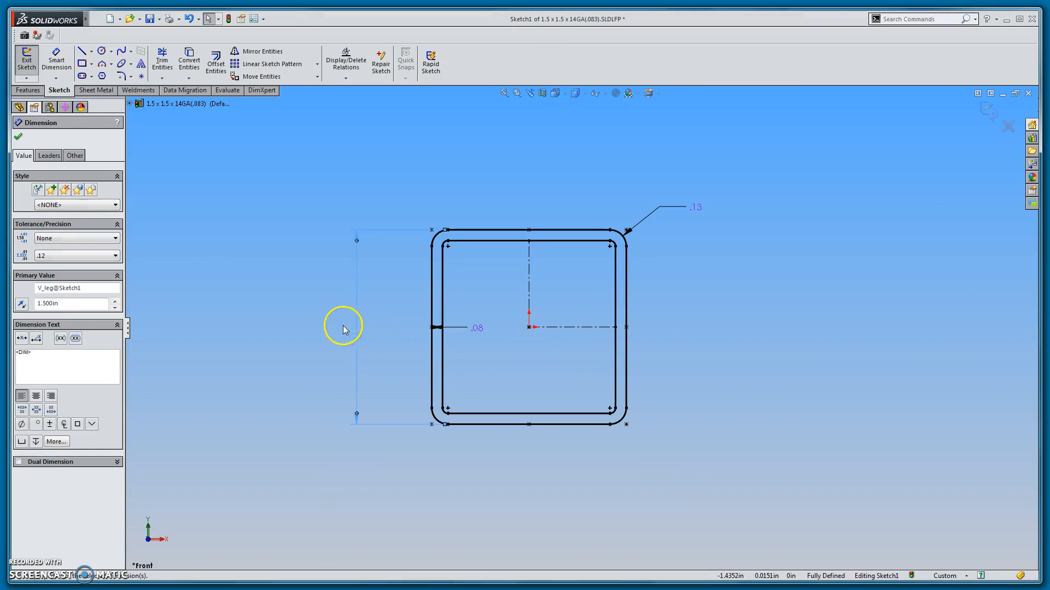
click(547, 425)
click(549, 446)
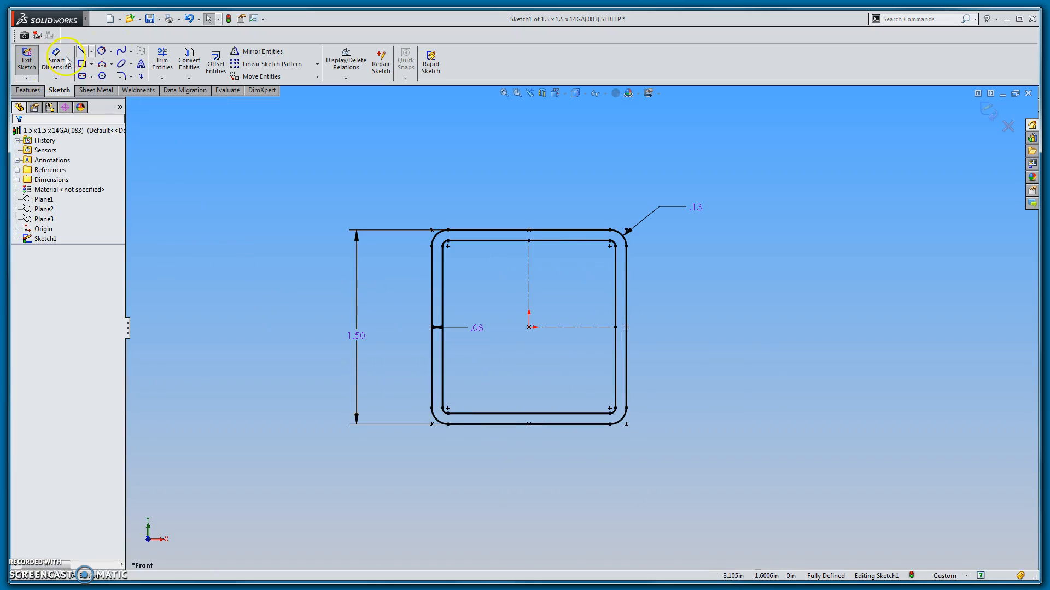
click(160, 19)
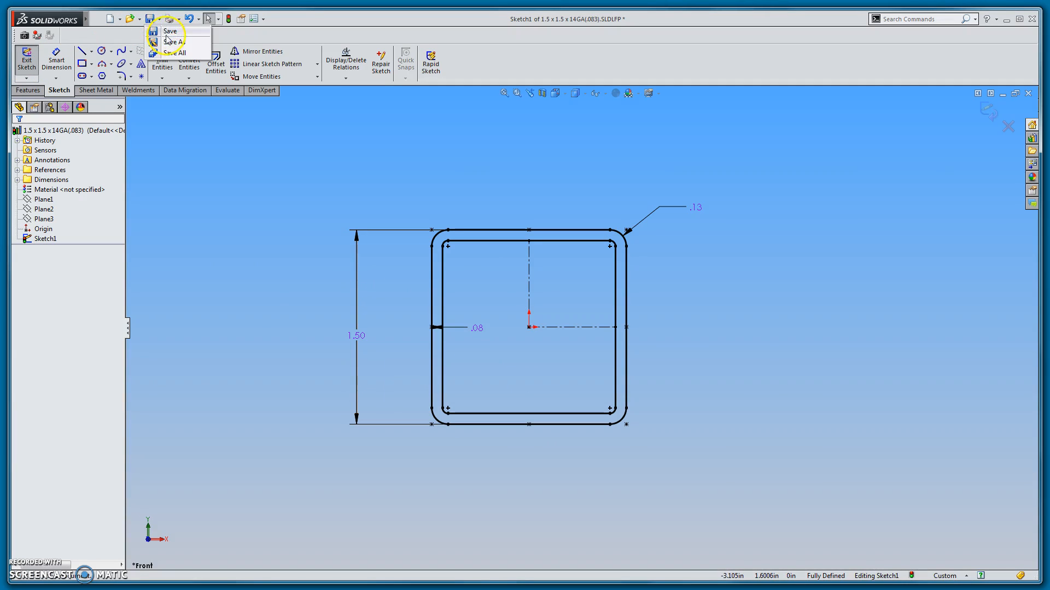
click(169, 42)
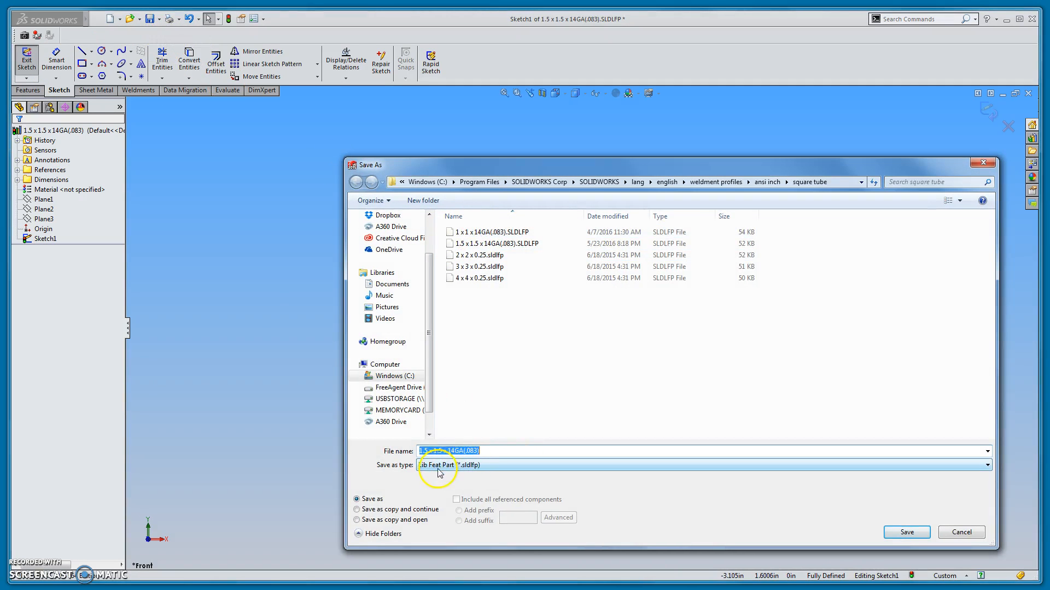
click(905, 534)
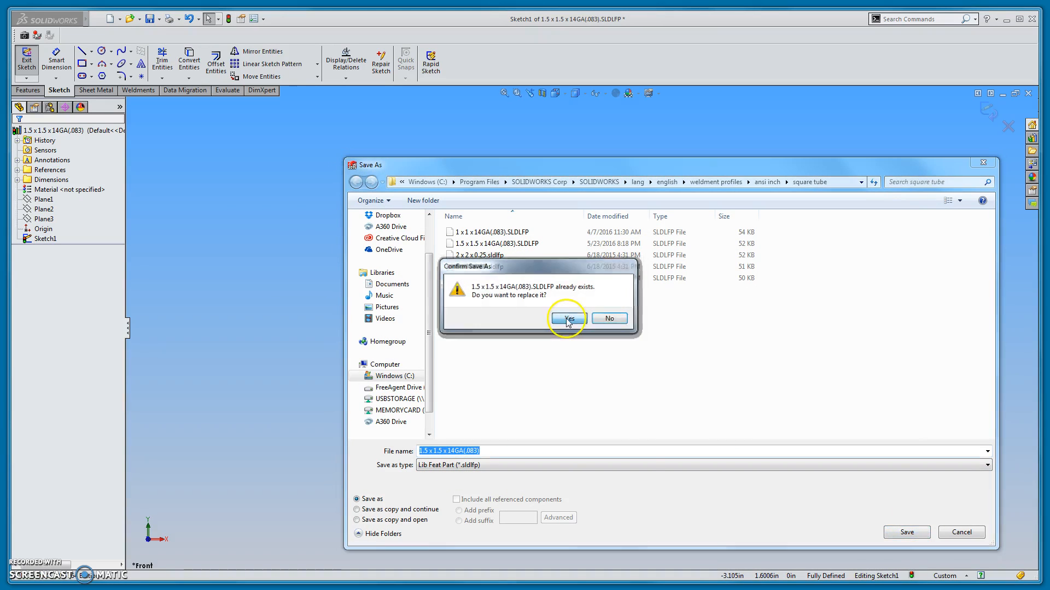
click(569, 318)
click(610, 316)
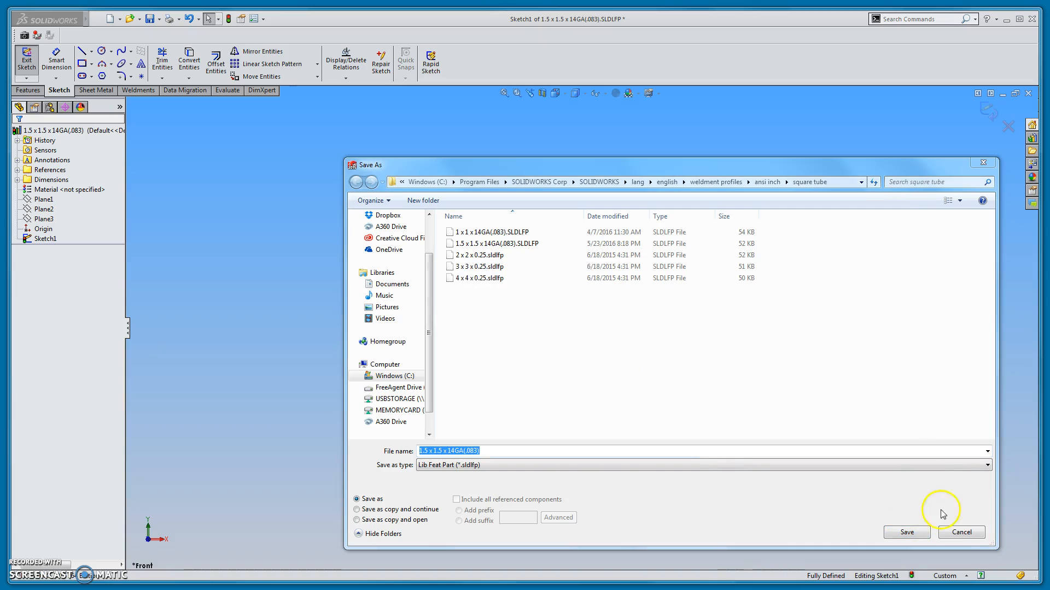
click(961, 532)
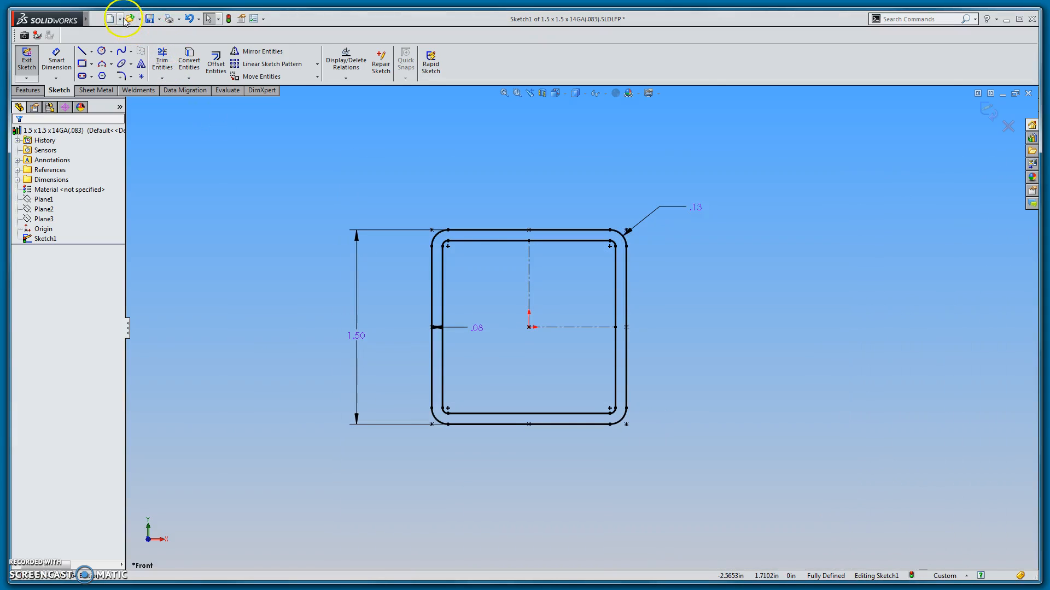
- Save the resized tube profile, and close its sketch and document
click(149, 19)
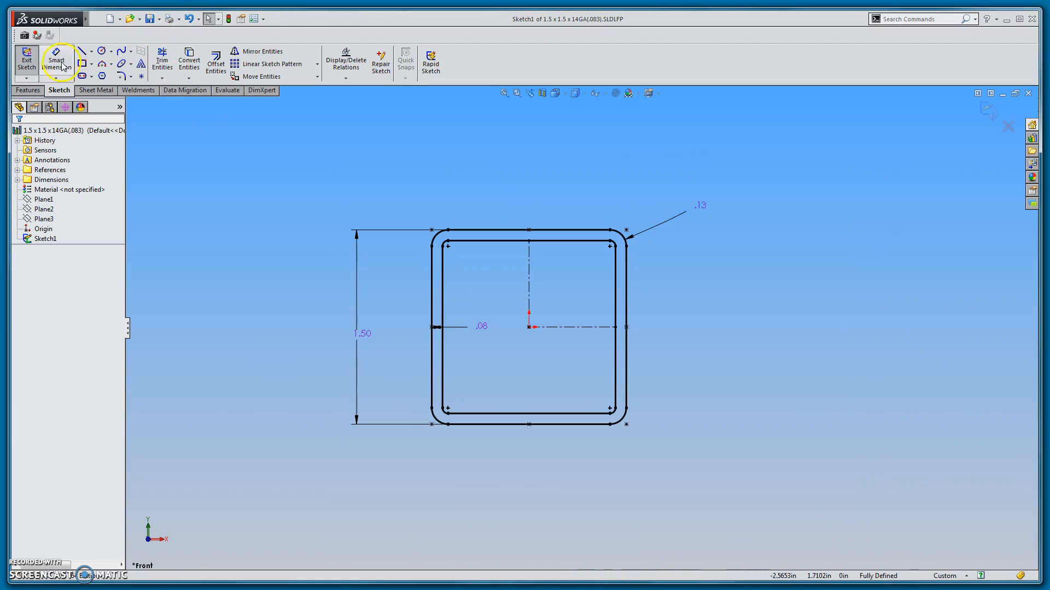
click(27, 62)
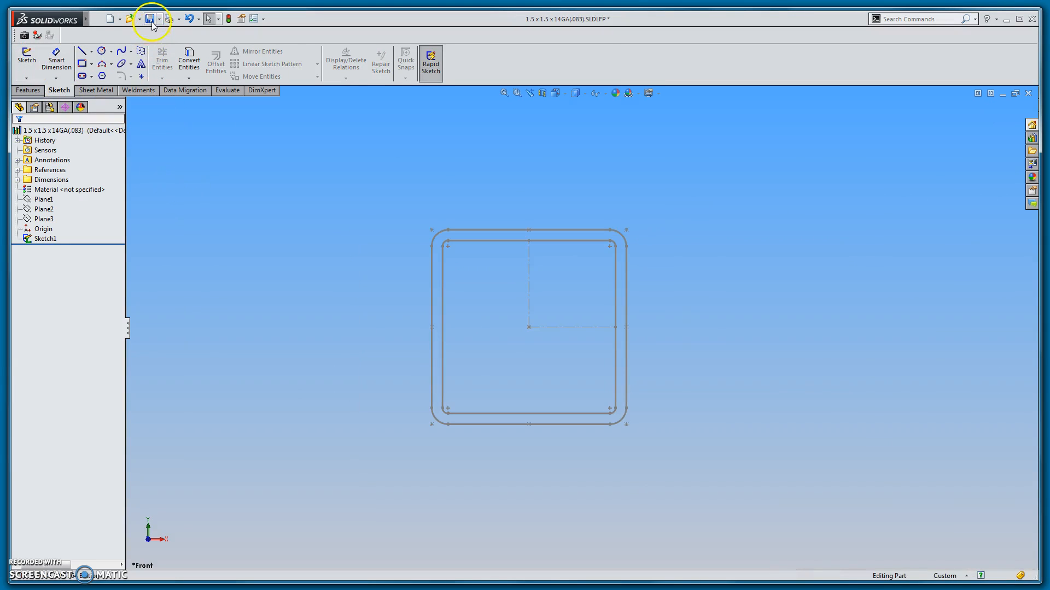
click(1029, 94)
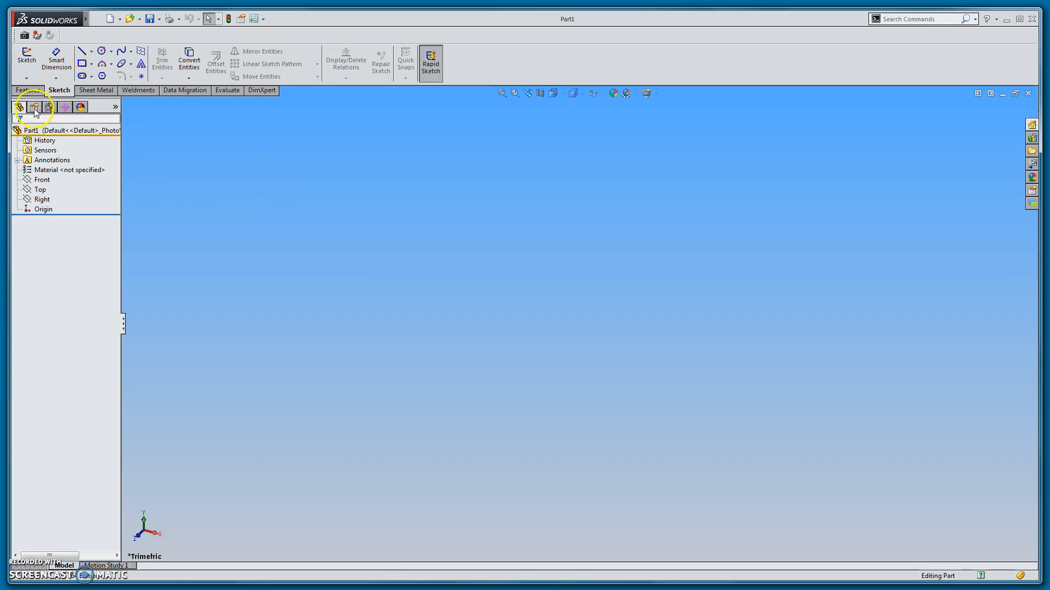
- Start a 3D sketch and draw a line about 2.36 in long from the origin
click(26, 78)
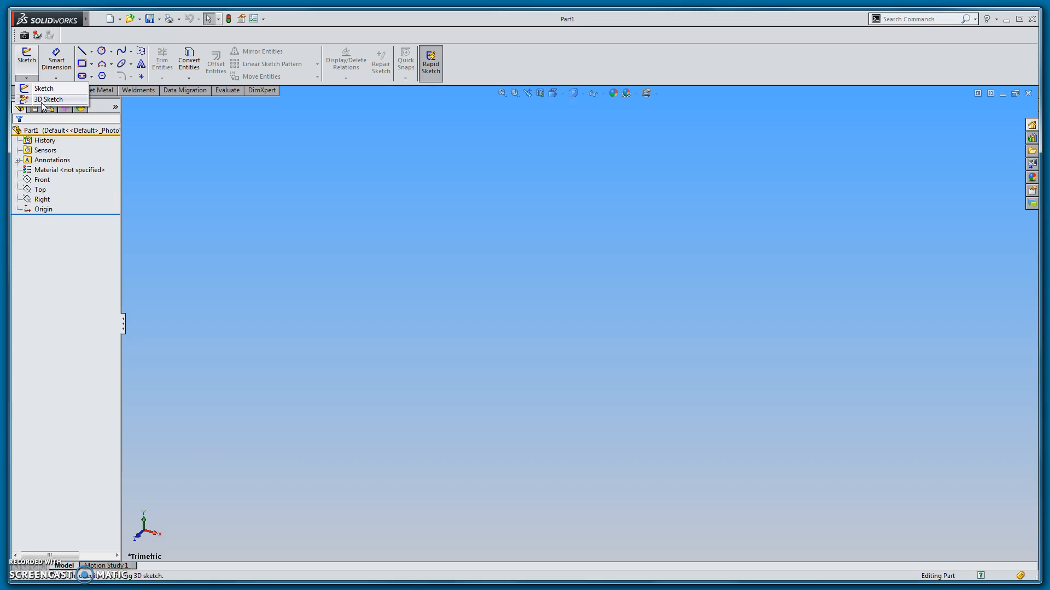
click(46, 100)
ctrl+middle_drag(887, 339, 771, 294)
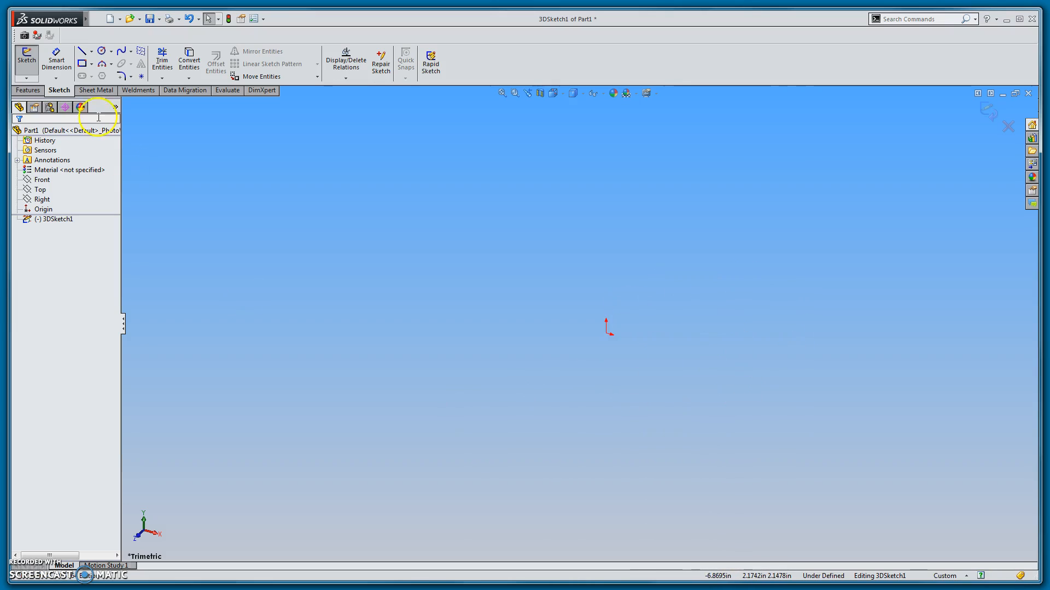
click(82, 52)
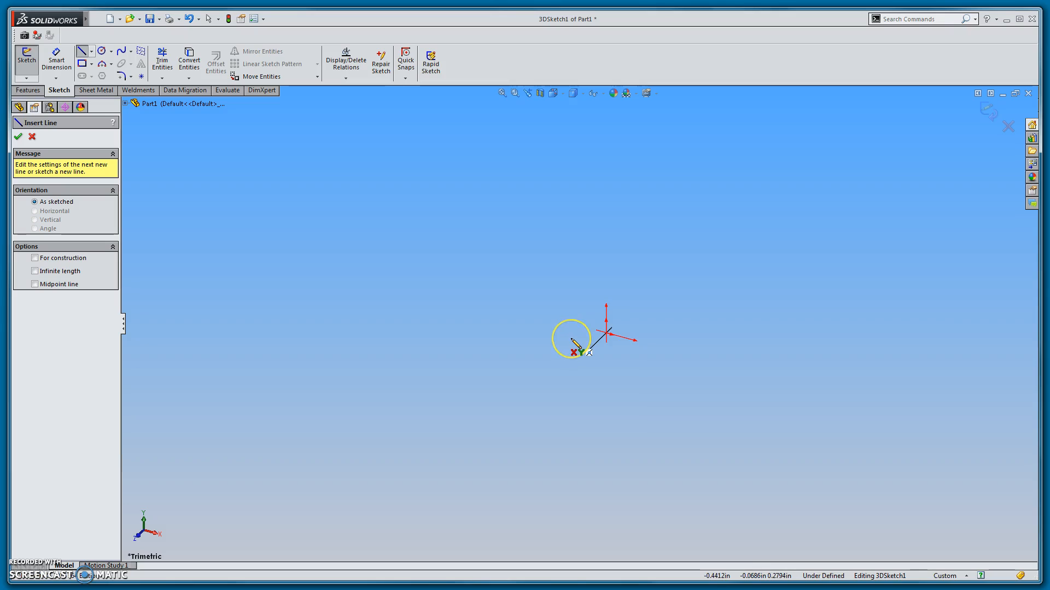
click(606, 333)
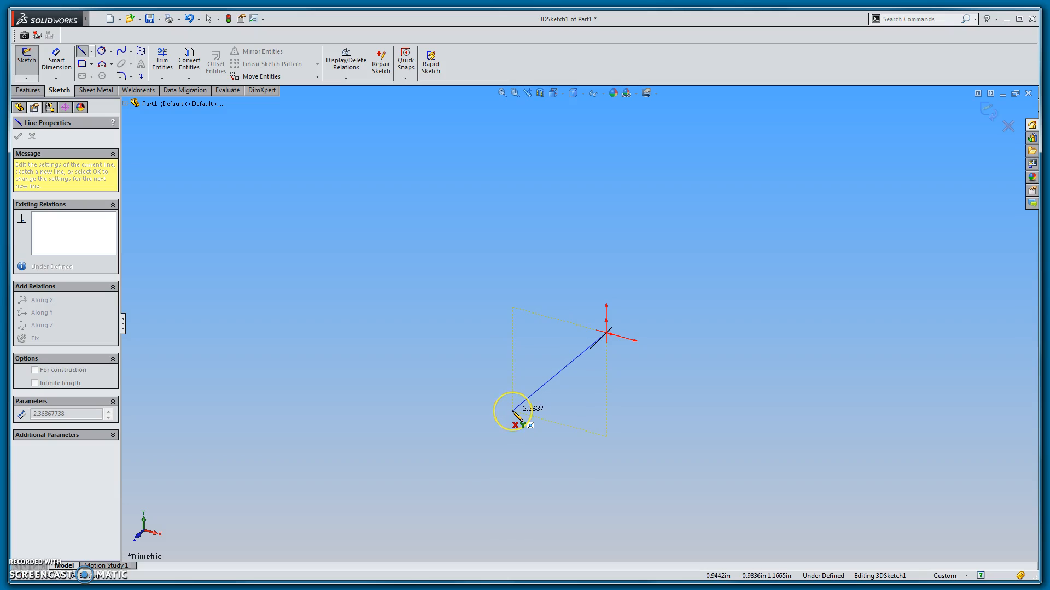
click(513, 411)
key(Escape)
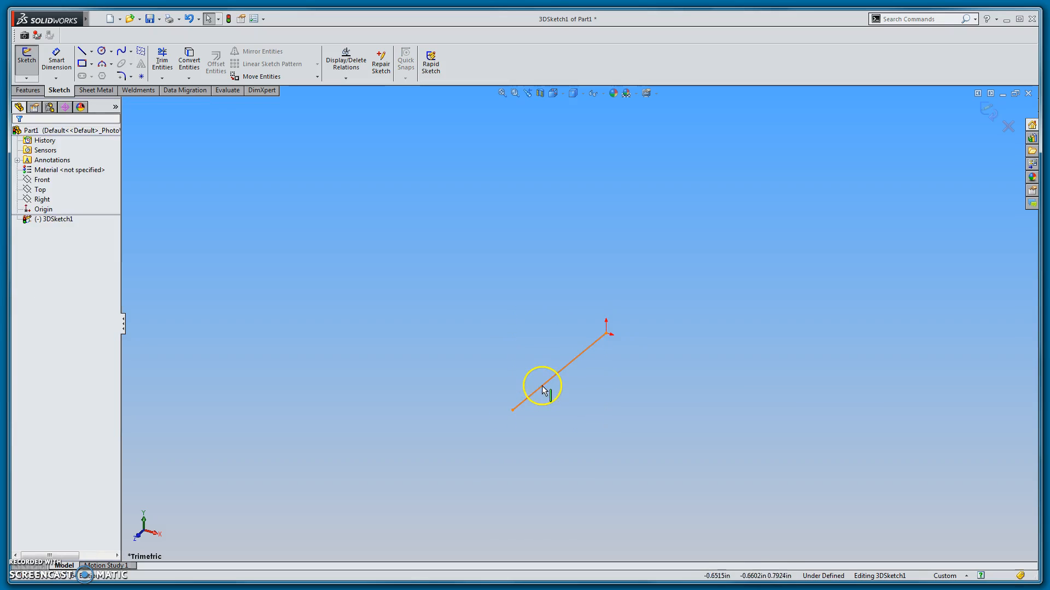
- Constrain the sketched line to run along Z
click(542, 386)
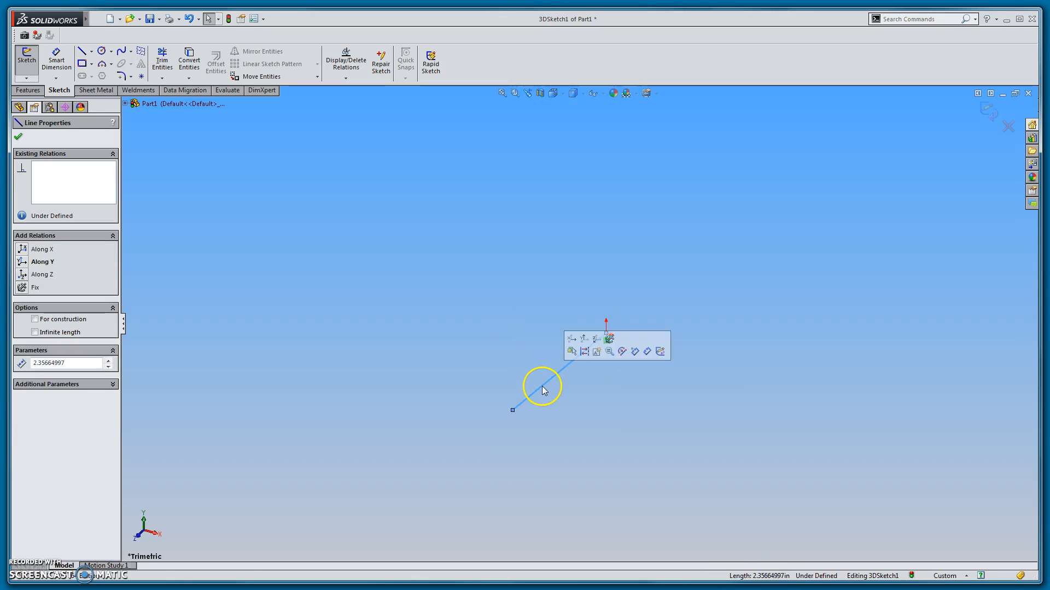
click(596, 339)
click(472, 358)
- Dimension the line along Z and set its length to 24 in
click(56, 60)
click(636, 304)
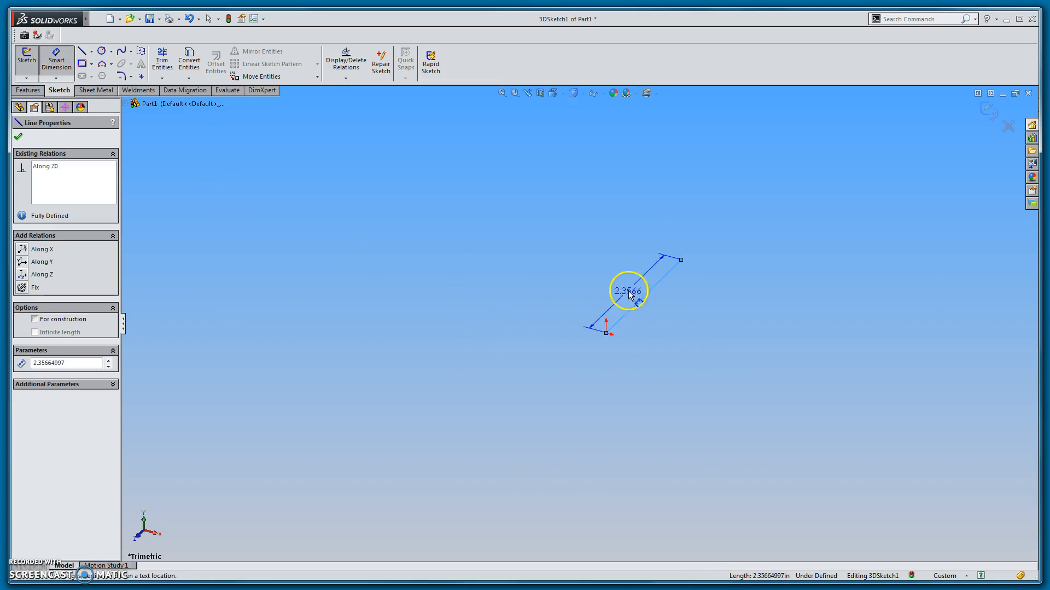
click(612, 284)
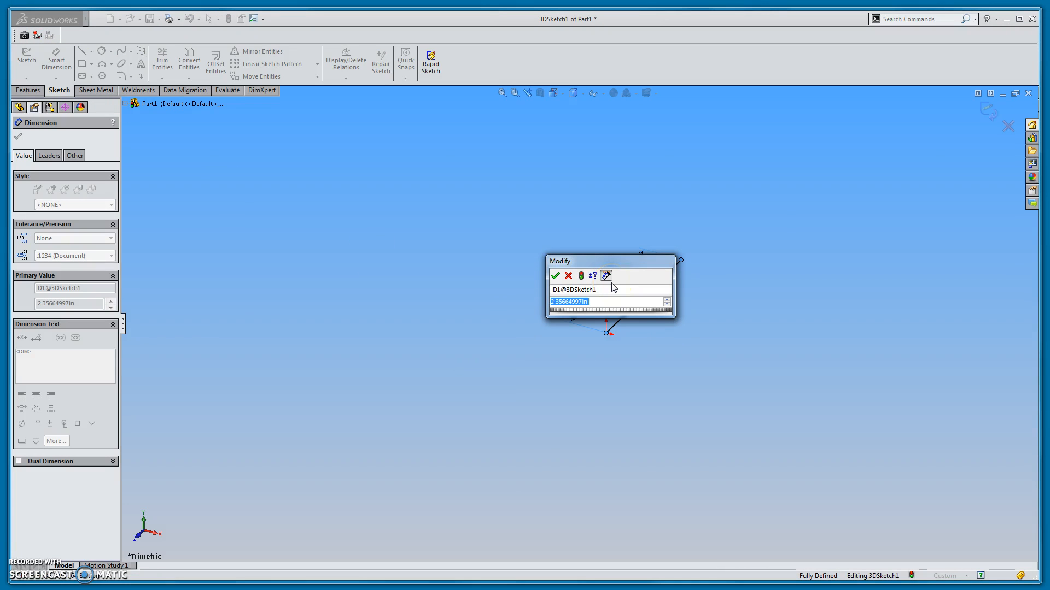
text(24)
key(Return)
click(509, 227)
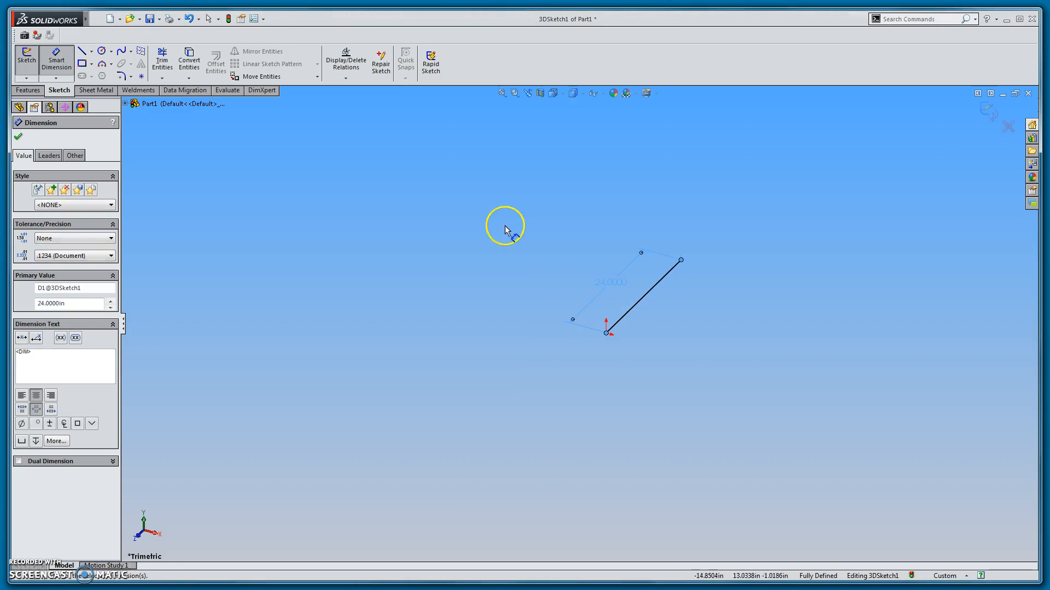
- Sketch three connected lines from the free end of the 24 in line back to the origin, closing a four-sided frame
click(81, 51)
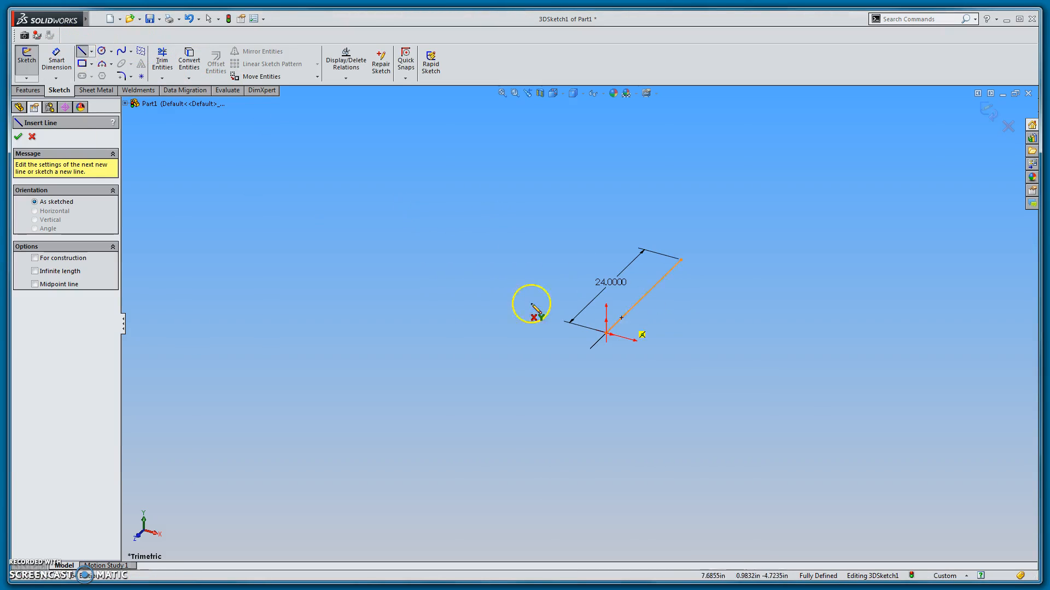
click(681, 259)
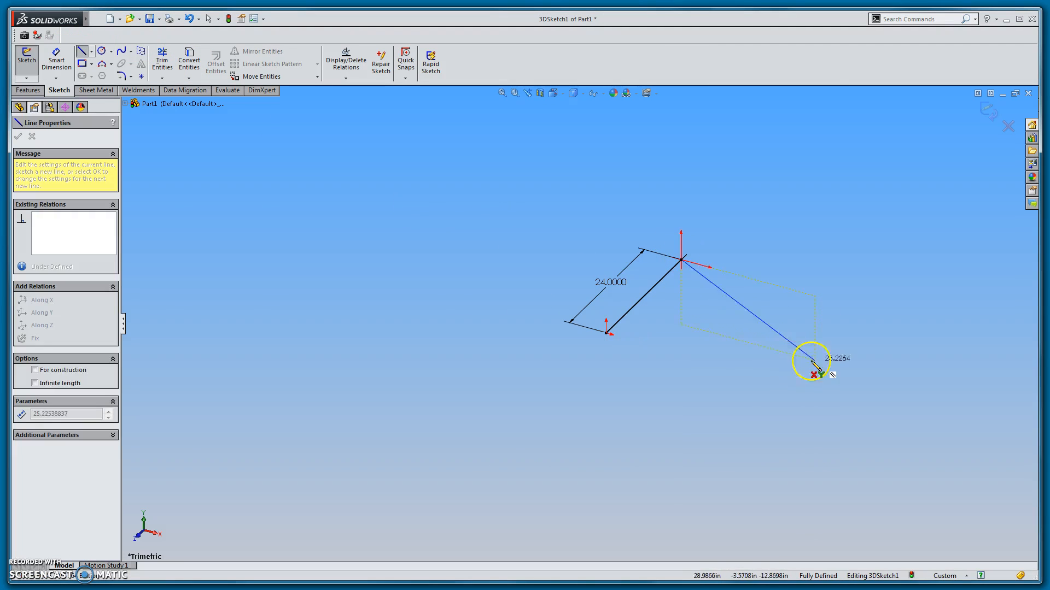
click(833, 302)
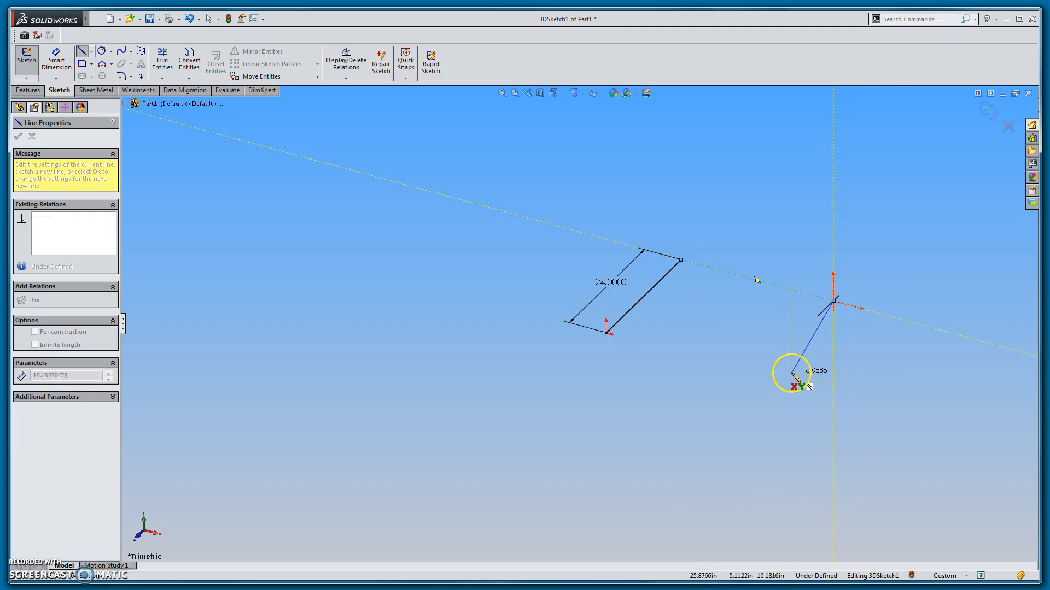
click(771, 376)
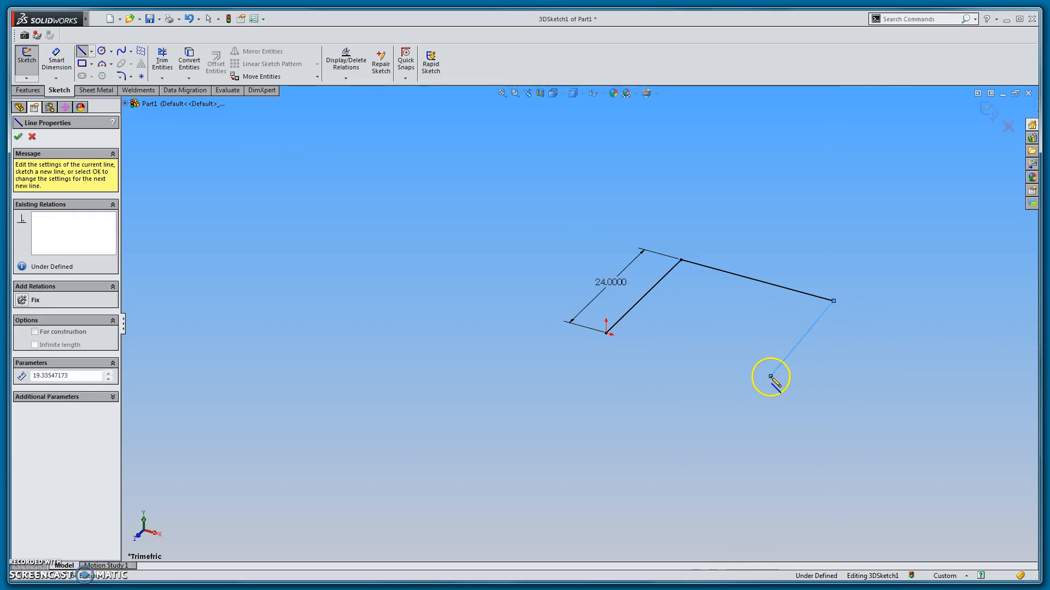
click(605, 334)
key(Escape)
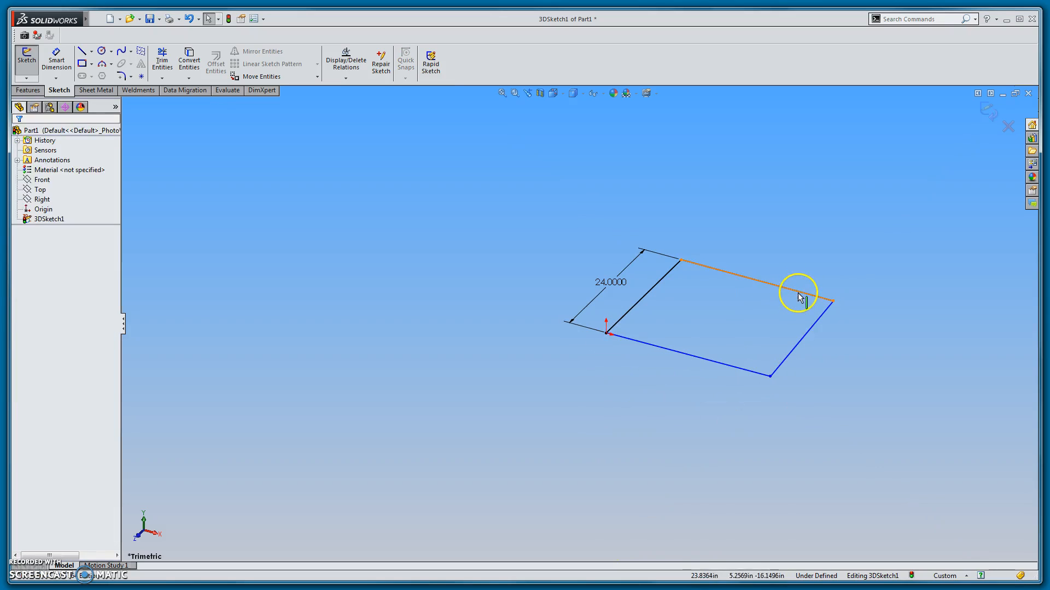
- Try to constrain the side opposite the 24 in line to a sketch axis, undoing each attempt
click(797, 293)
click(760, 322)
click(792, 343)
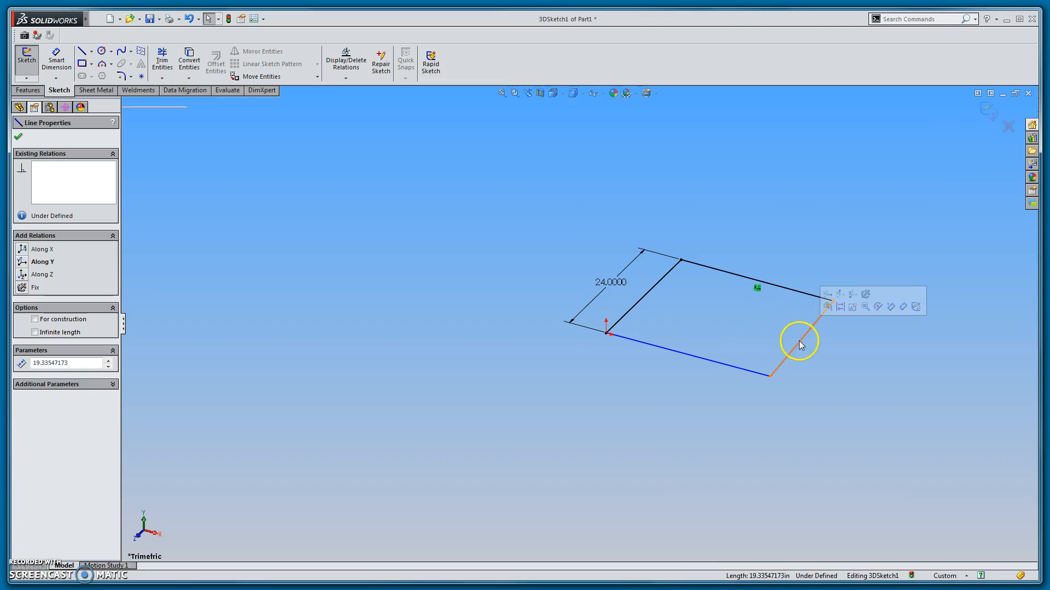
click(849, 302)
click(892, 344)
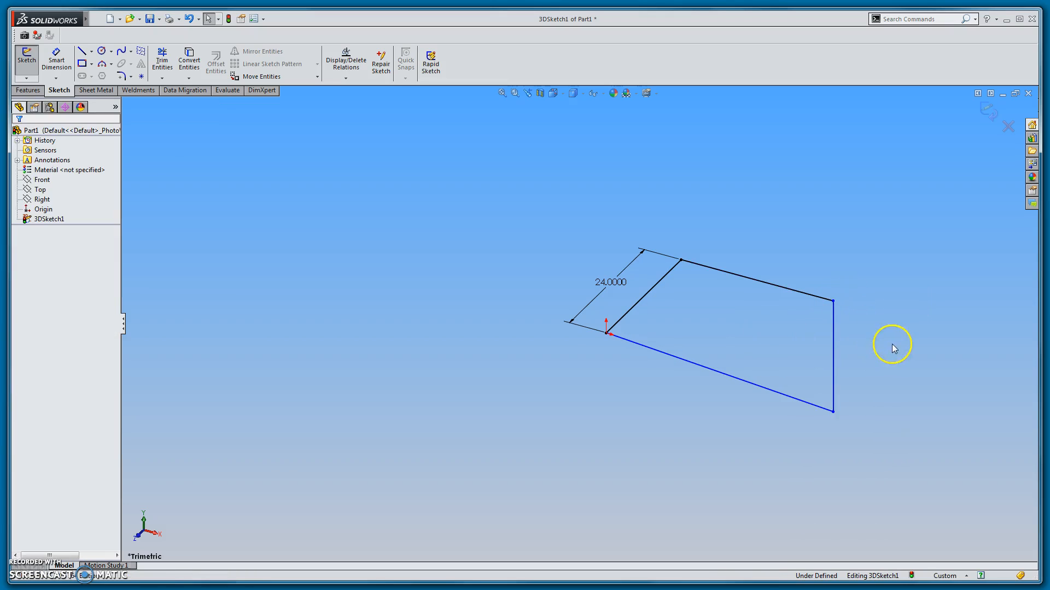
click(840, 354)
key(ctrl+z)
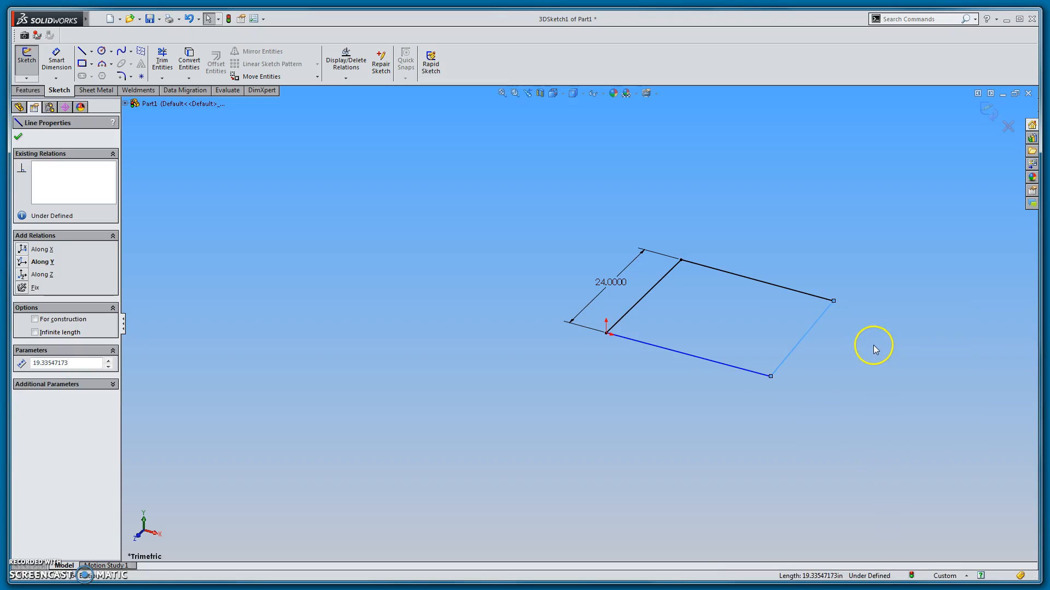
click(798, 347)
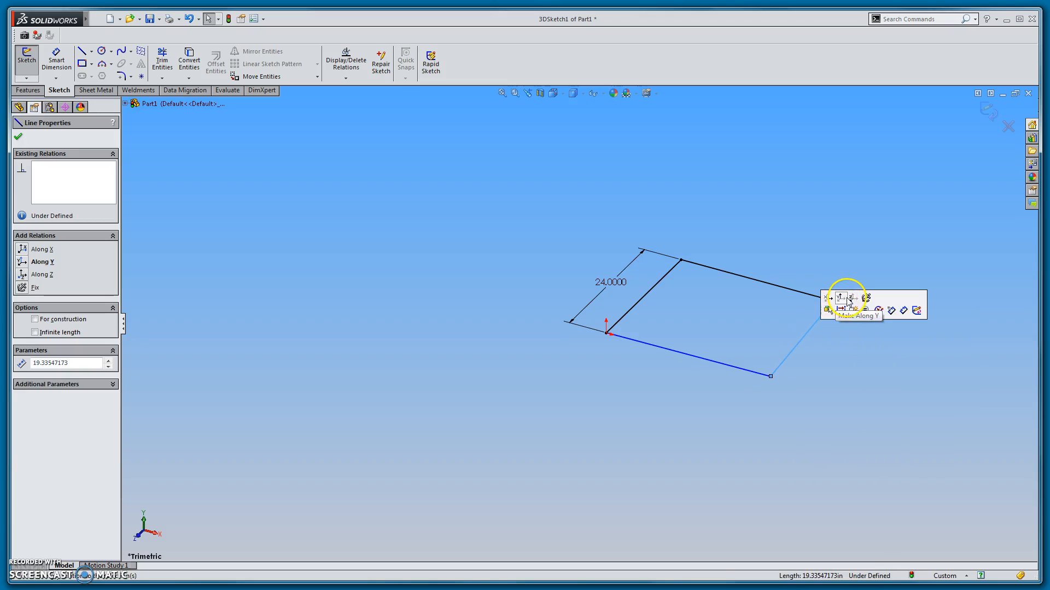
click(846, 301)
click(859, 367)
key(ctrl+z)
click(859, 377)
- Delete the frame's closing line at the origin and constrain the side opposite the 24 in line along Z
click(741, 368)
key(Delete)
click(796, 347)
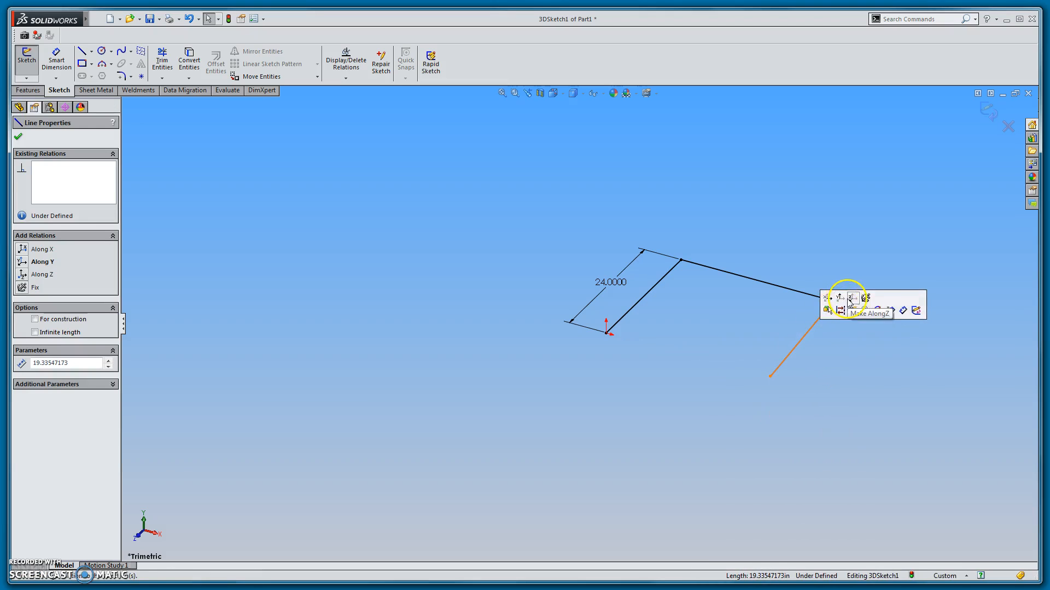
click(849, 300)
click(866, 363)
drag(894, 244, 779, 371)
click(822, 429)
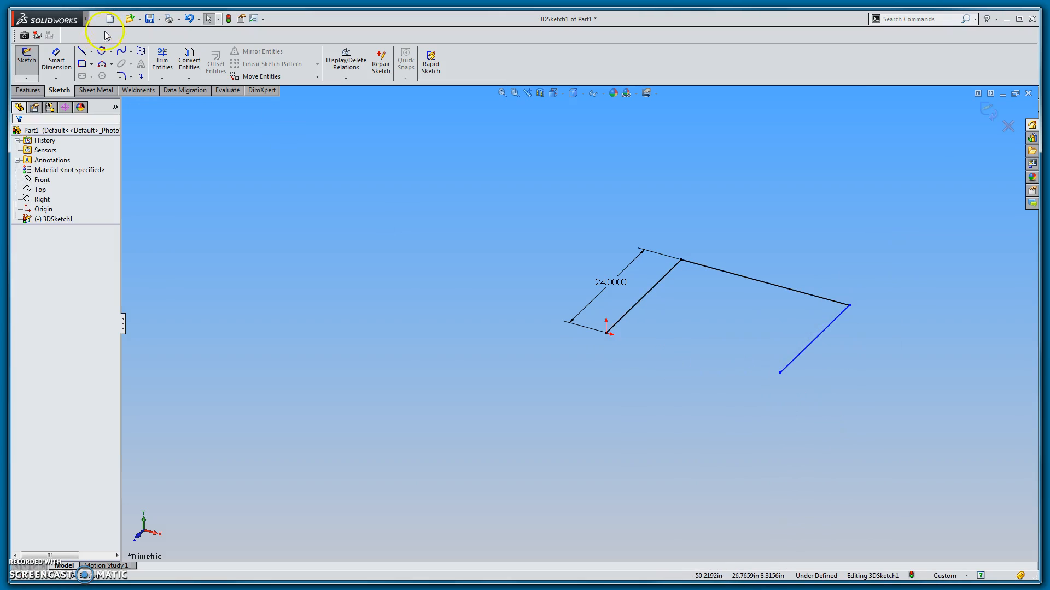
- Draw a new closing line from the origin to the open end of the frame and constrain it along X
click(83, 52)
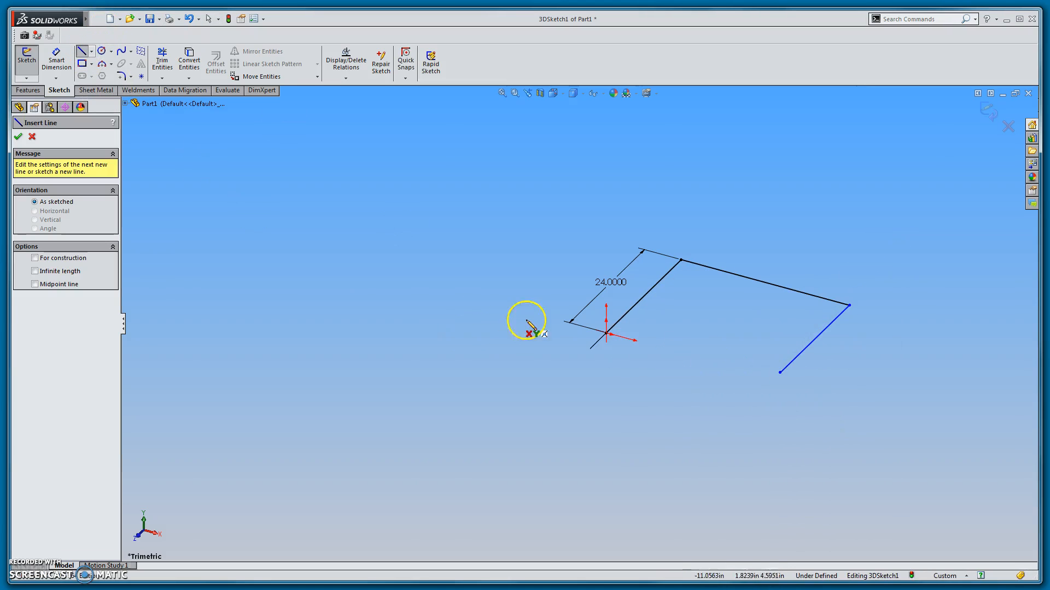
click(605, 333)
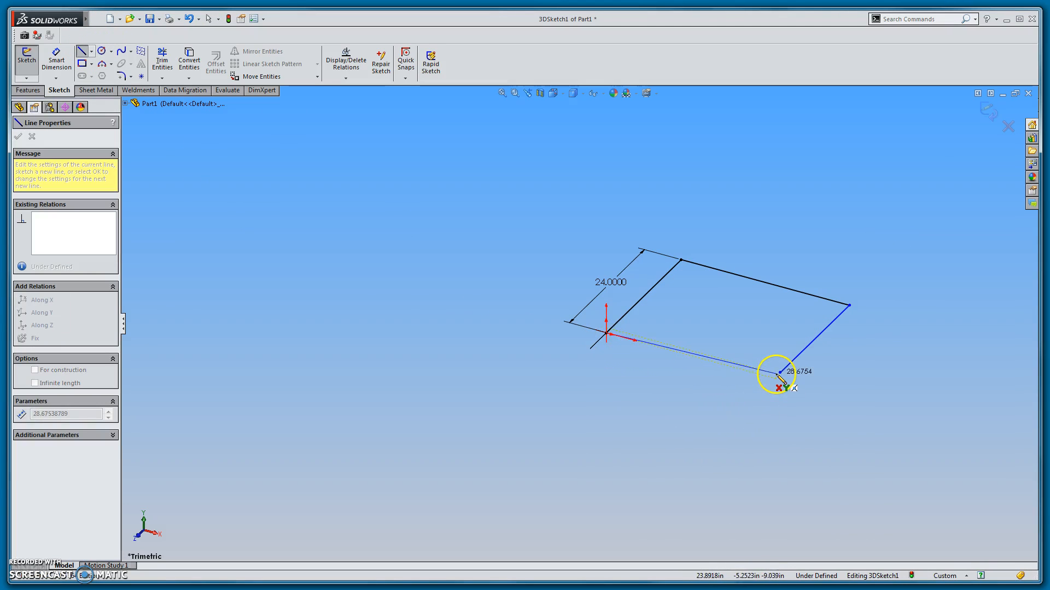
click(780, 372)
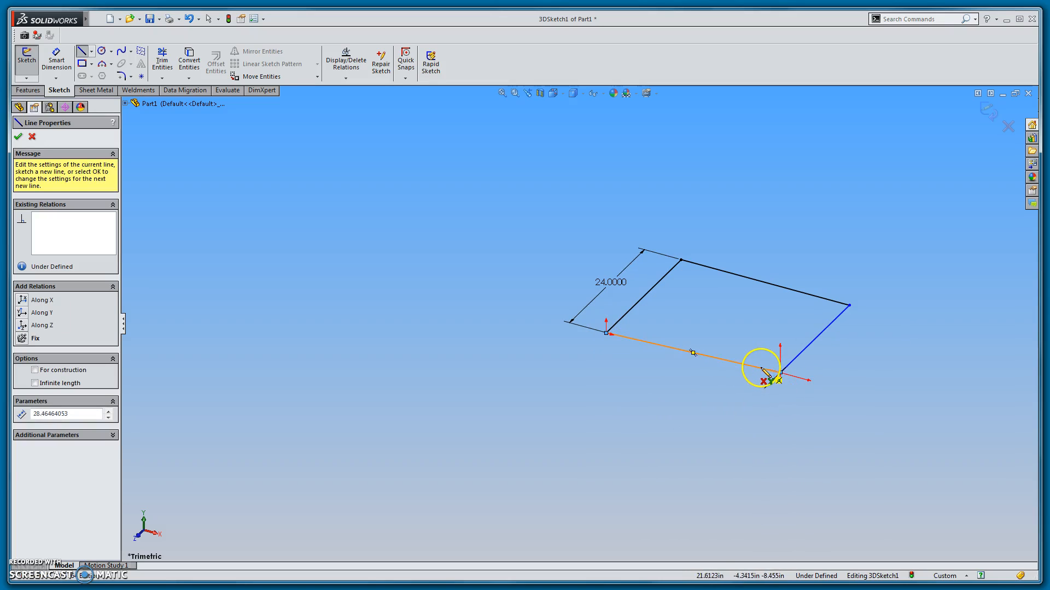
key(Escape)
click(761, 367)
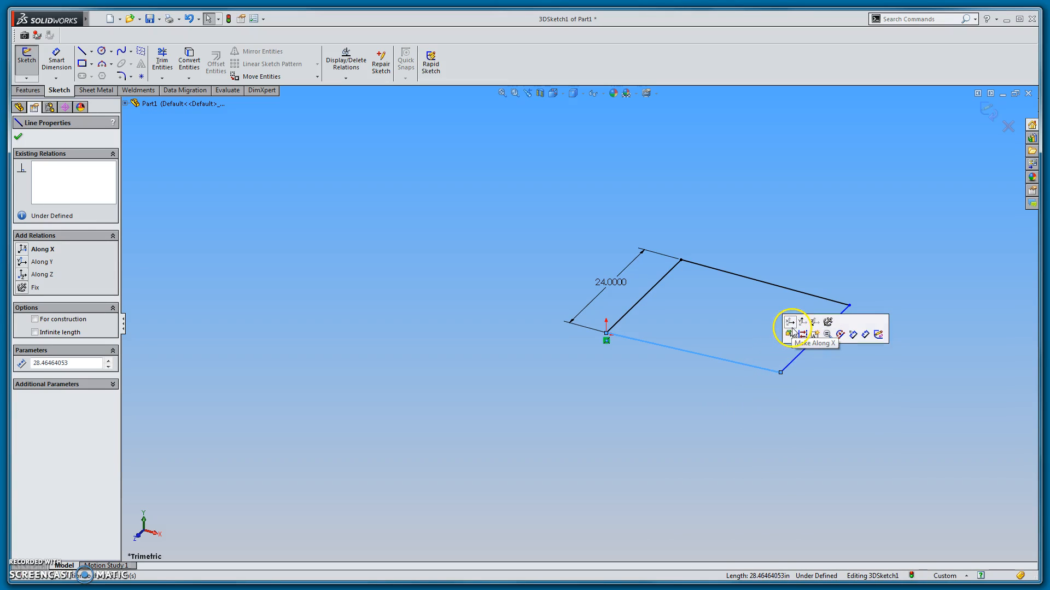
click(792, 327)
click(738, 403)
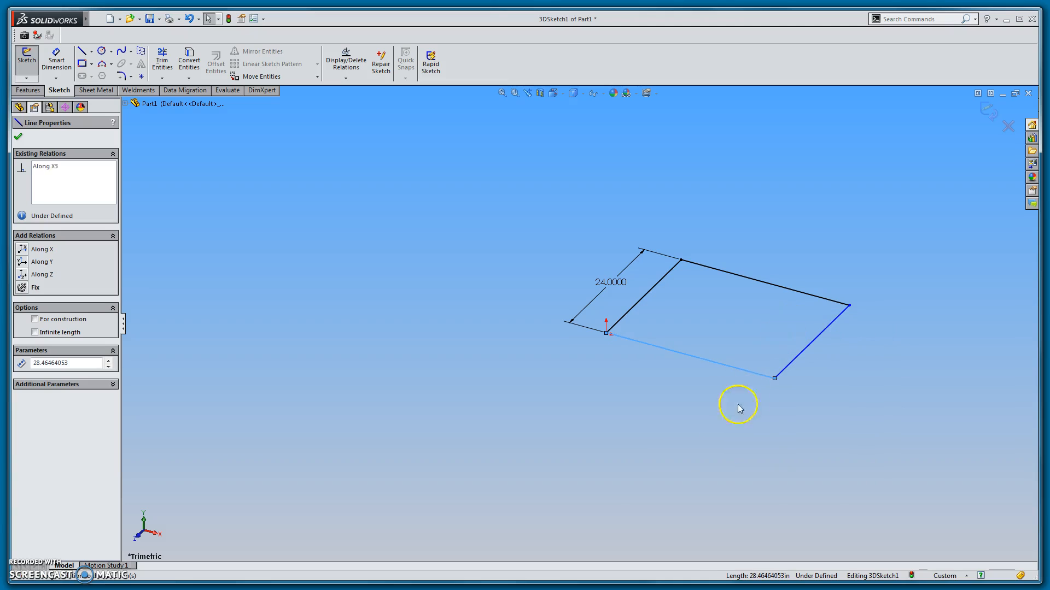
- Dimension the frame's front line from the origin and set its length to 36 in
click(55, 56)
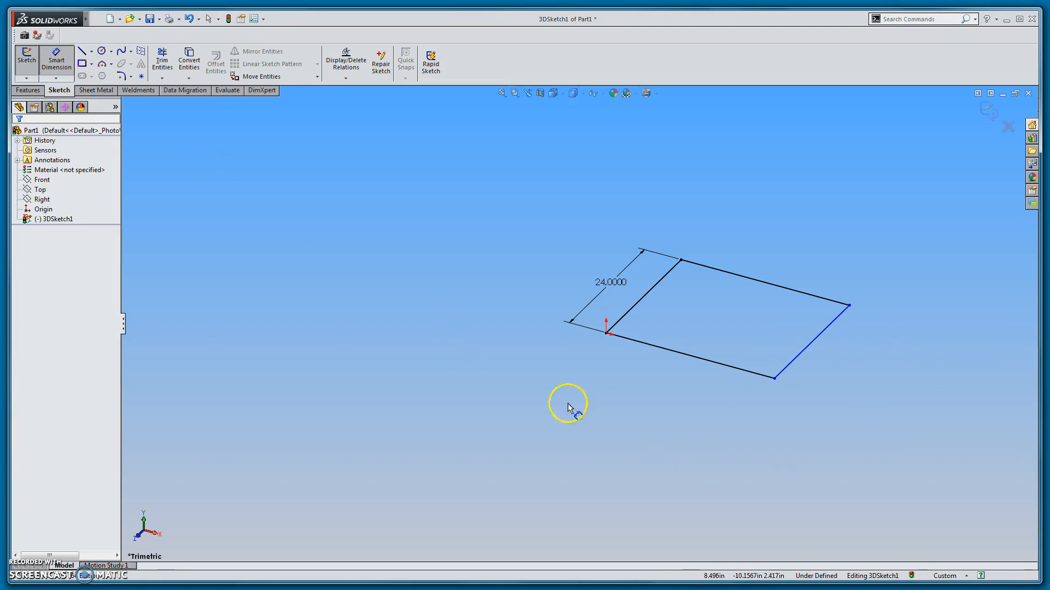
click(712, 363)
click(659, 414)
text(36)
key(Return)
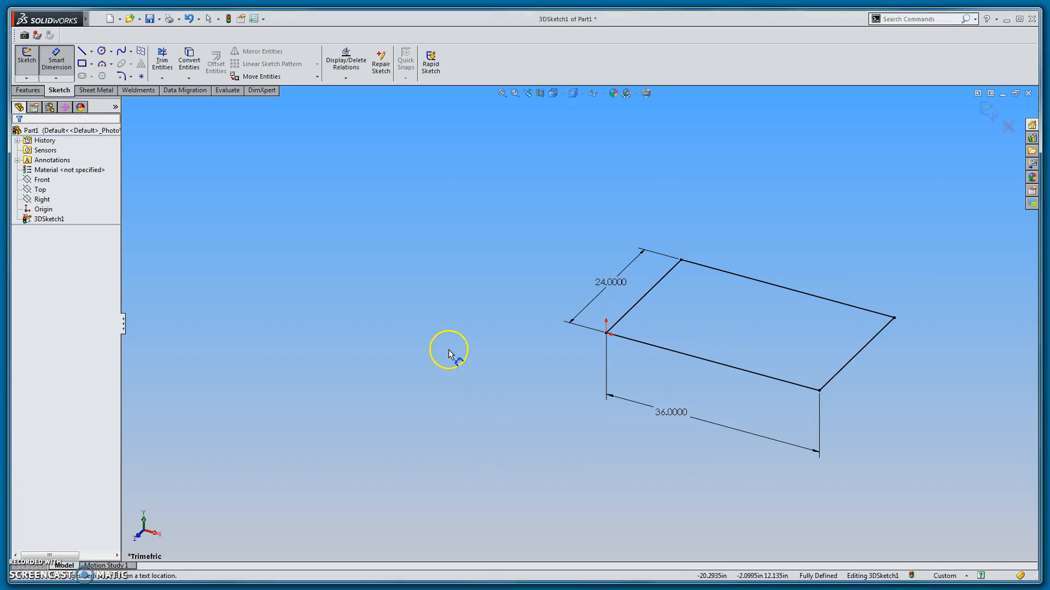
click(304, 274)
- Sketch a vertical leg line straight down from the frame's origin corner
mouse_move(926, 324)
ctrl+middle_down()
mouse_move(866, 350)
mouse_move(785, 352)
ctrl+middle_up()
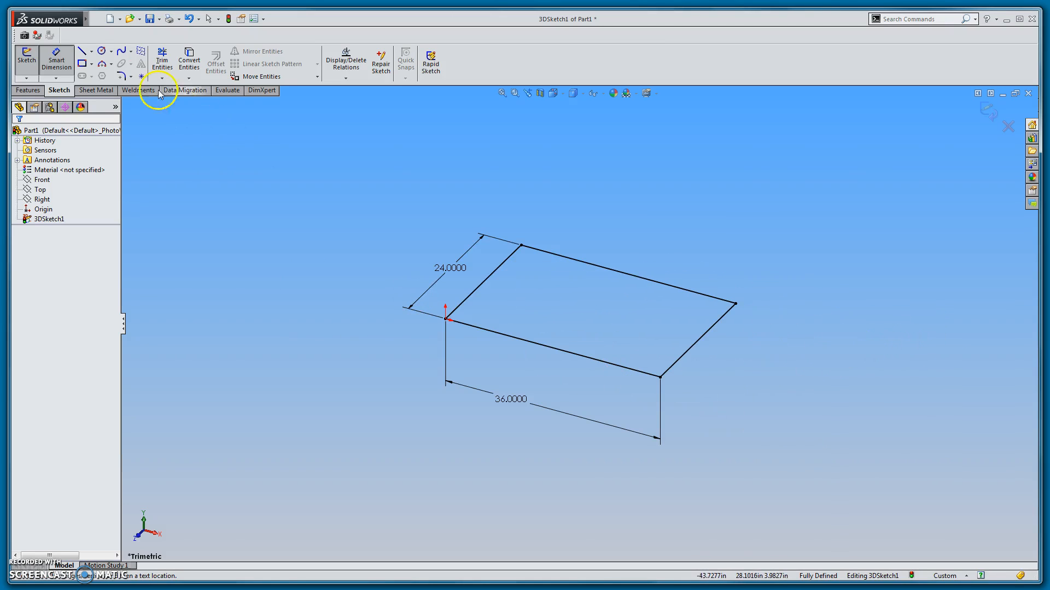
click(90, 56)
click(446, 319)
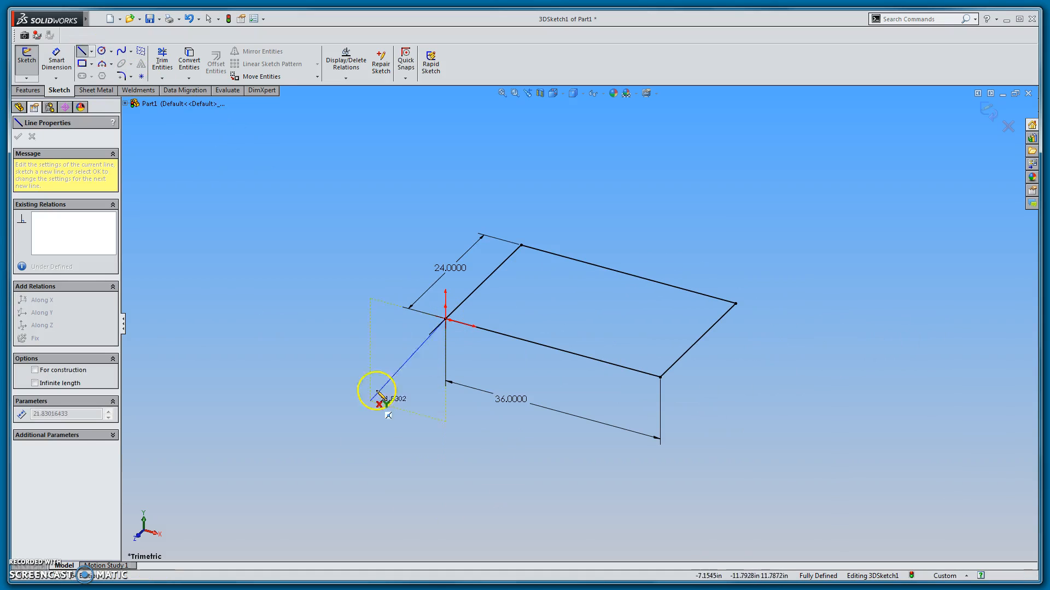
click(446, 474)
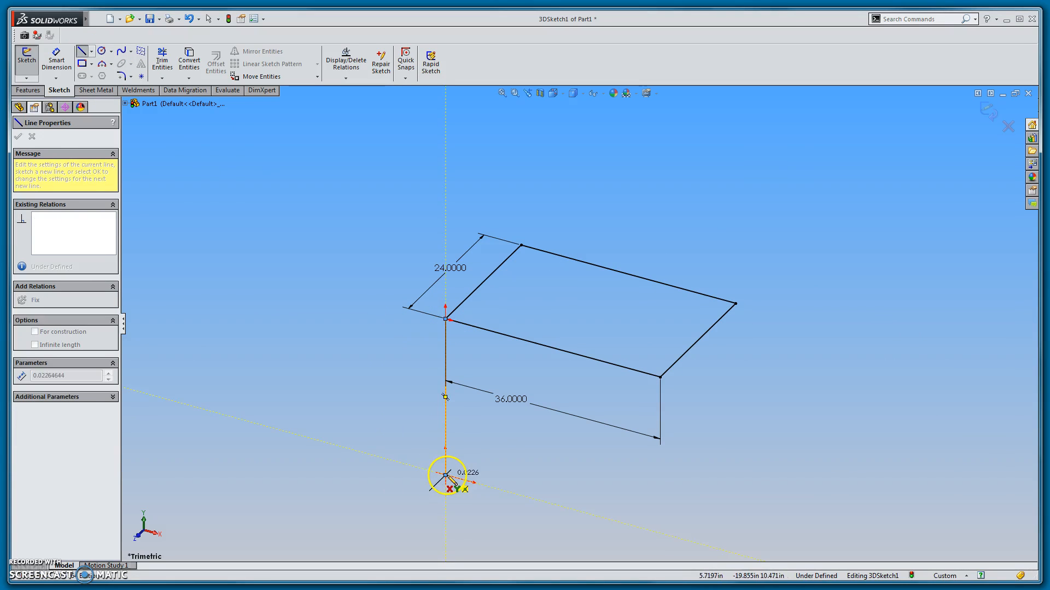
key(Escape)
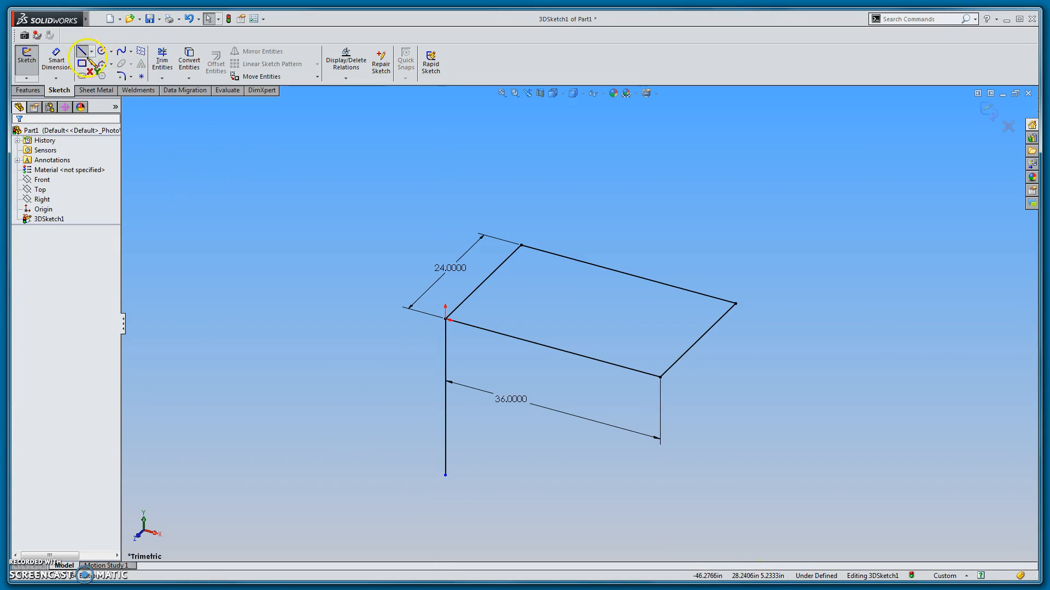
- Sketch a vertical leg line about 22.7 in long down from the other end of the 36 in front line
click(87, 56)
click(660, 377)
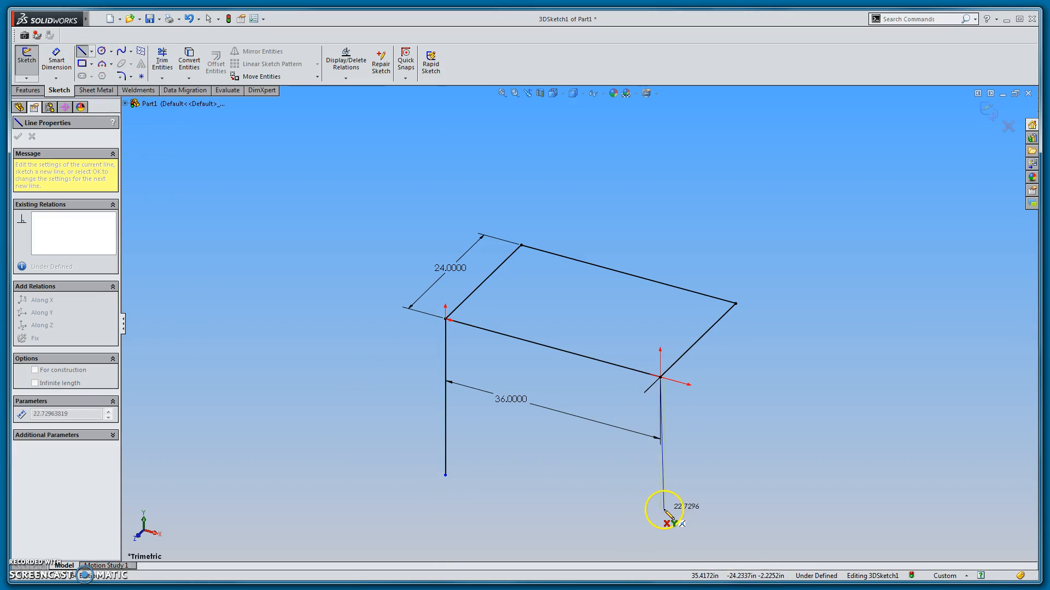
click(663, 509)
key(Escape)
- Sketch a vertical leg line down from the frame's back corner farthest from the origin
key(s)
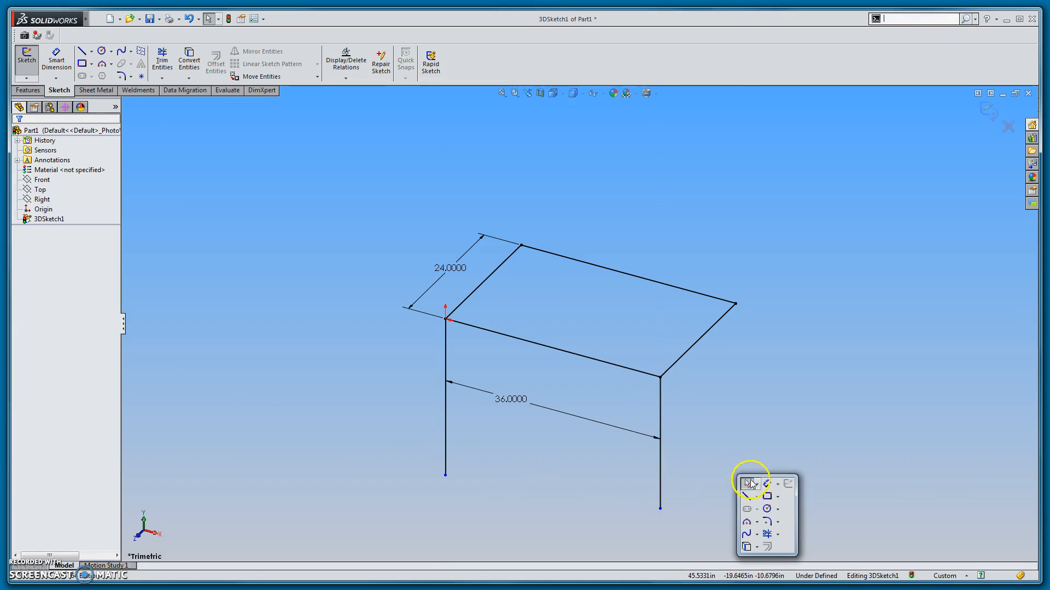
click(745, 495)
click(735, 304)
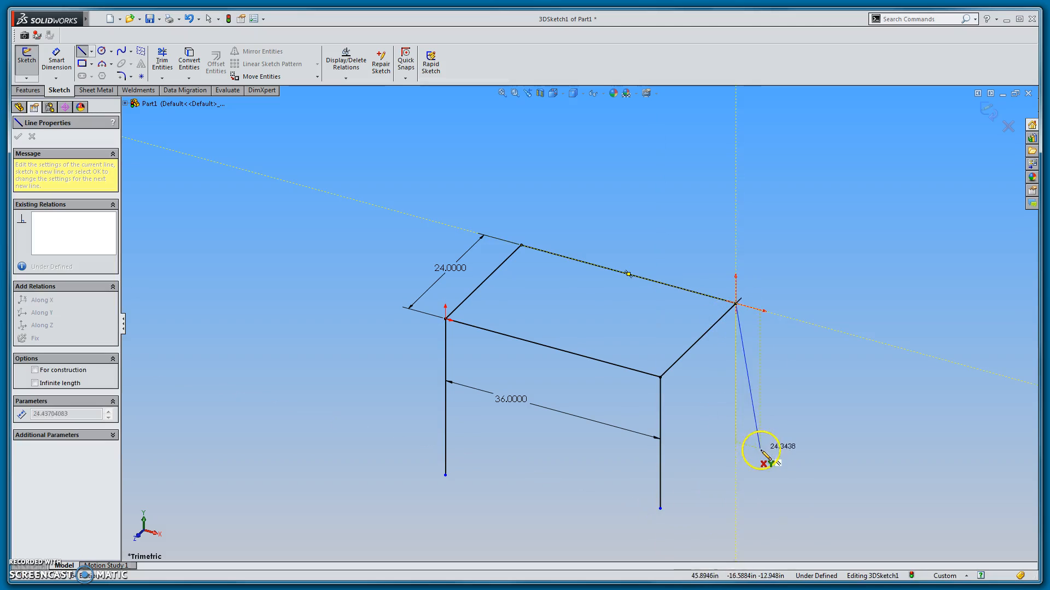
click(737, 474)
key(Escape)
- Sketch a leg line about 12.4 in long down from the frame's remaining back corner and constrain it along Y
key(s)
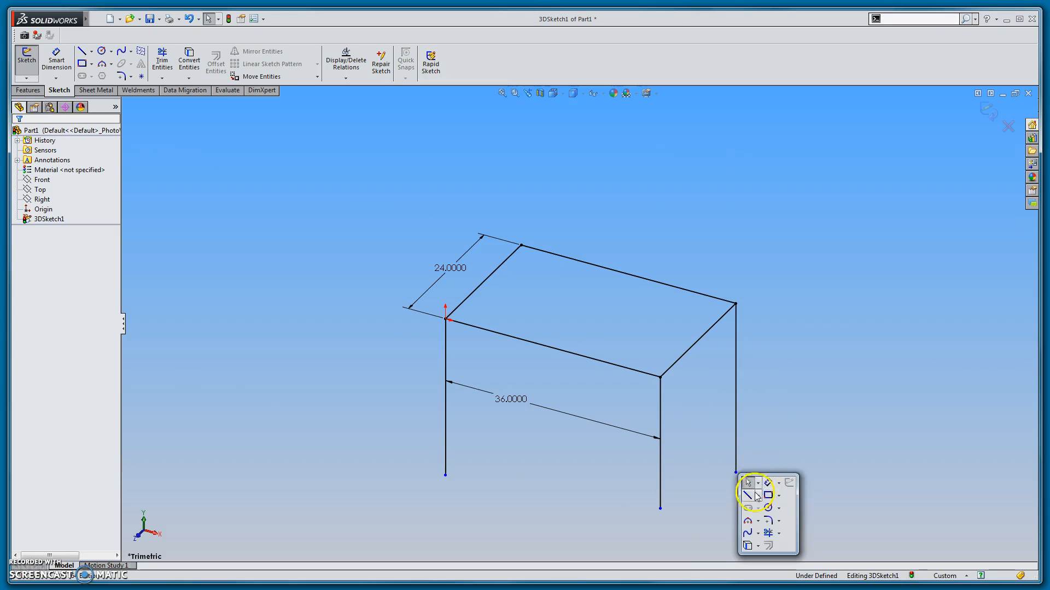
click(756, 496)
click(522, 246)
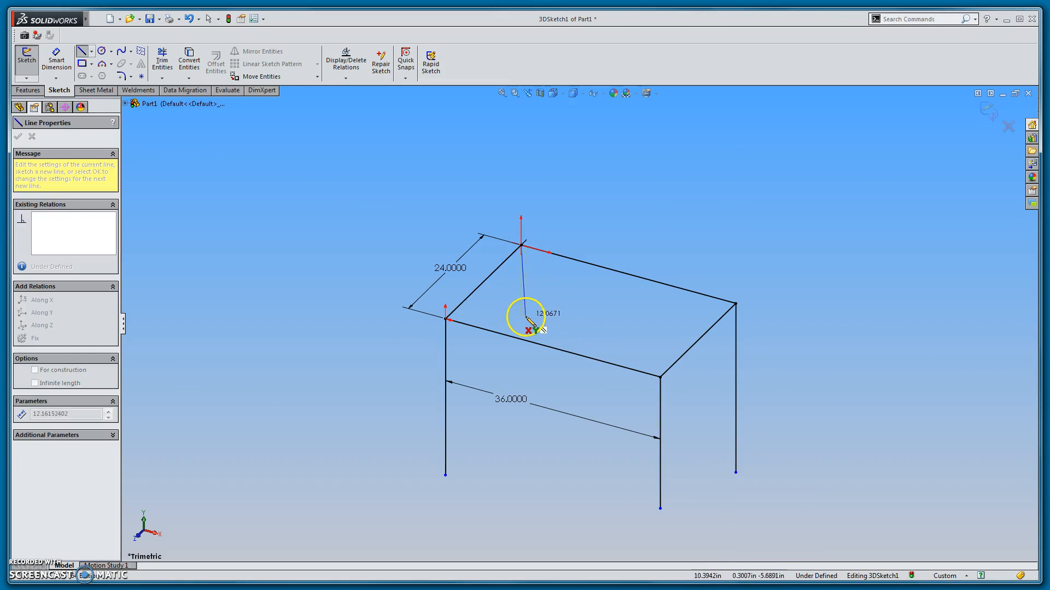
click(525, 317)
key(Escape)
click(525, 286)
click(566, 239)
click(607, 314)
- Make all four leg lines equal in length
click(521, 305)
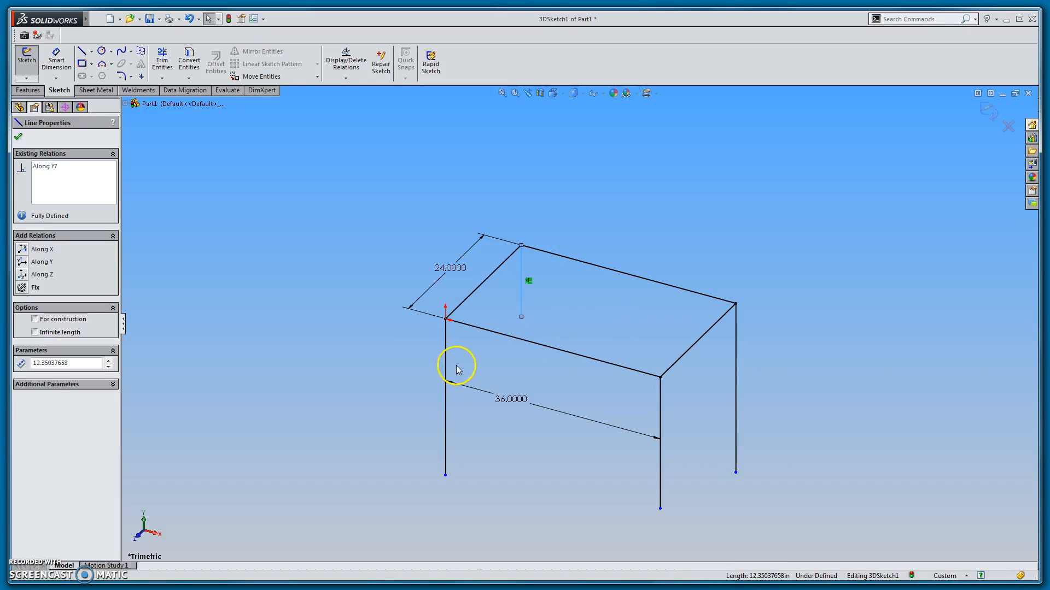
ctrl+click(445, 362)
ctrl+click(660, 414)
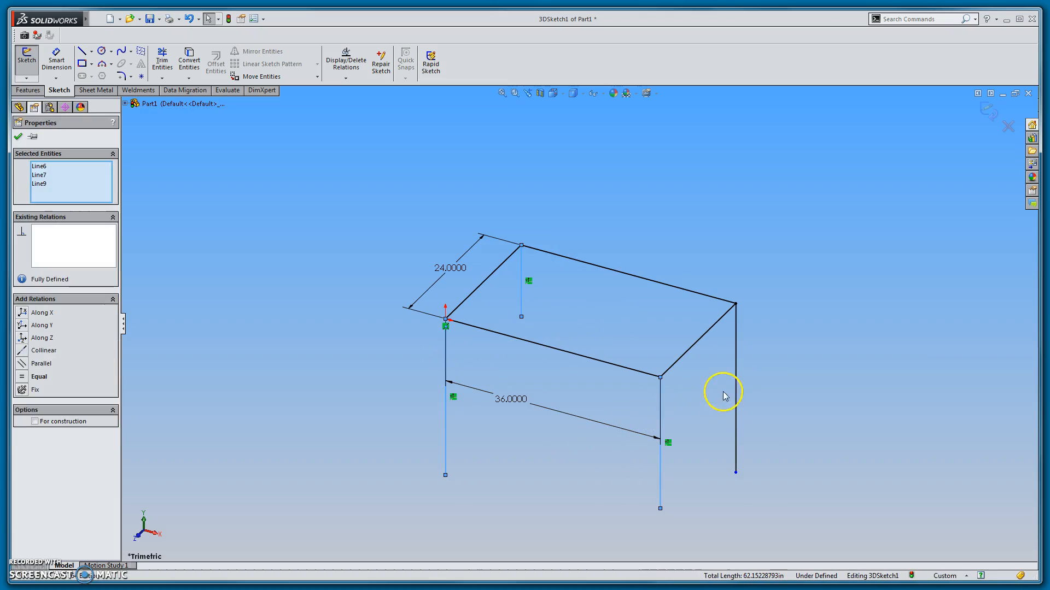
ctrl+click(735, 385)
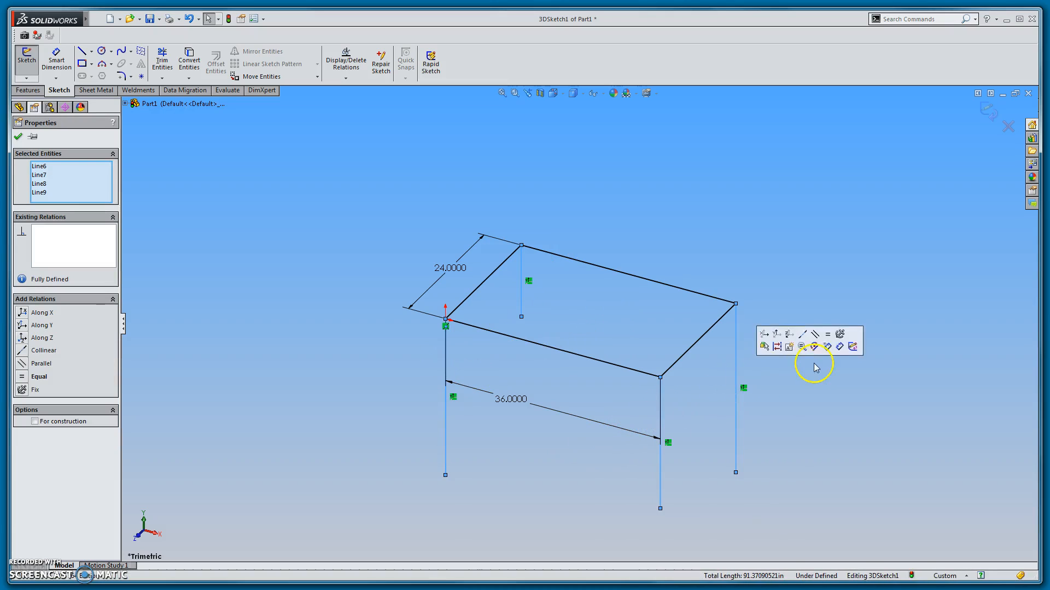
click(828, 339)
click(856, 348)
- Dimension the back leg farthest from the origin and set its length to 34 in
scroll(693, 336, up, 2)
scroll(660, 450, down, 2)
key(s)
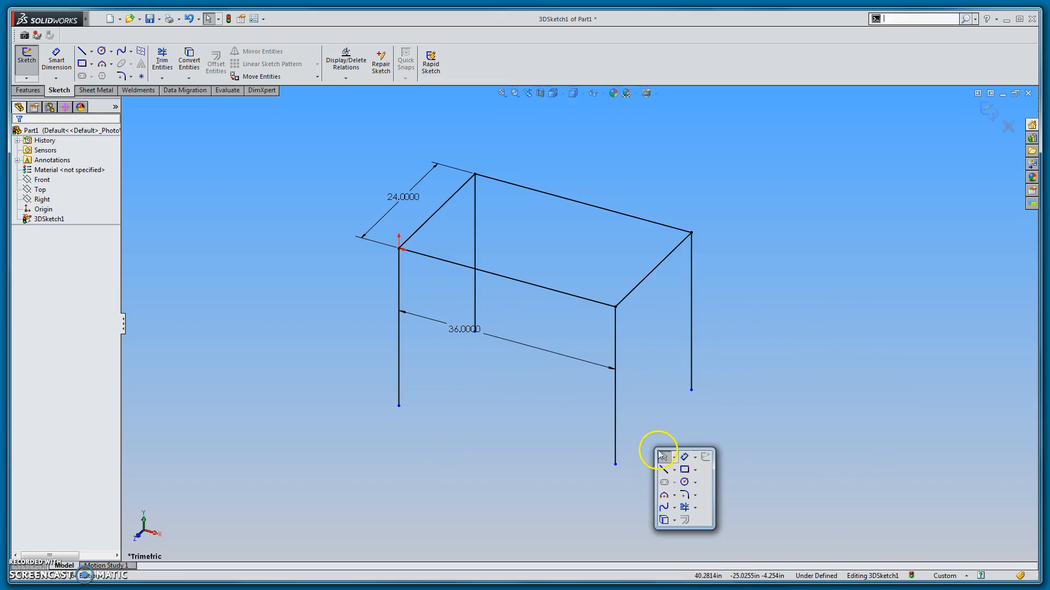
click(687, 456)
click(692, 312)
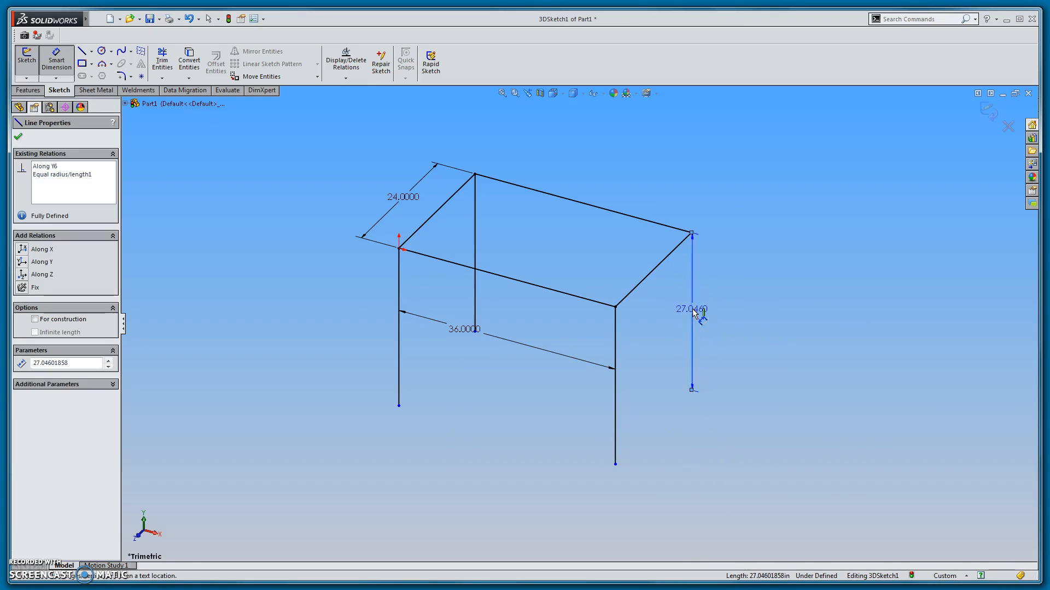
click(745, 316)
text(34)
key(Return)
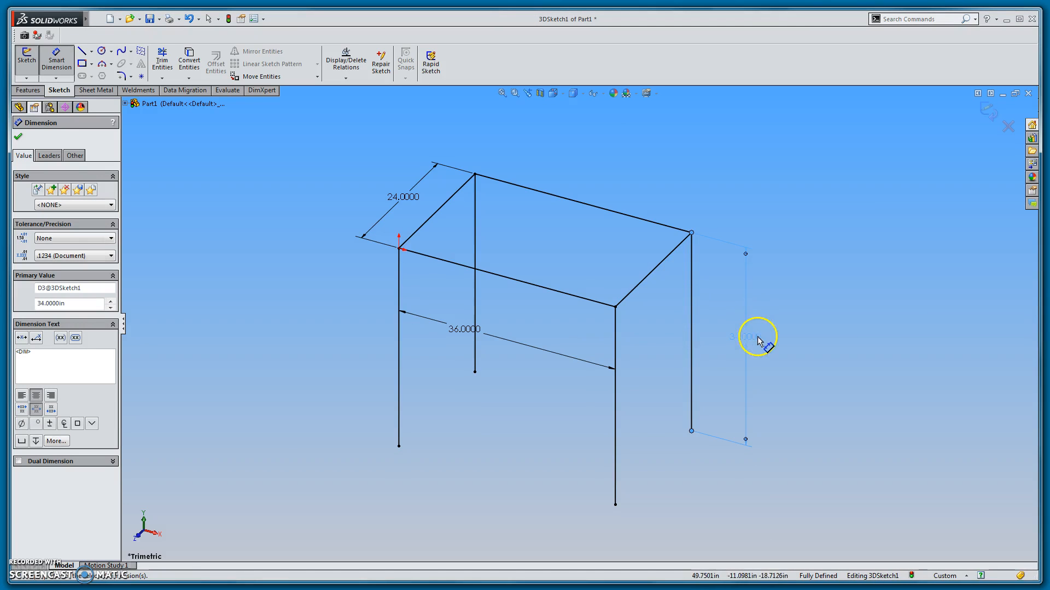
click(894, 318)
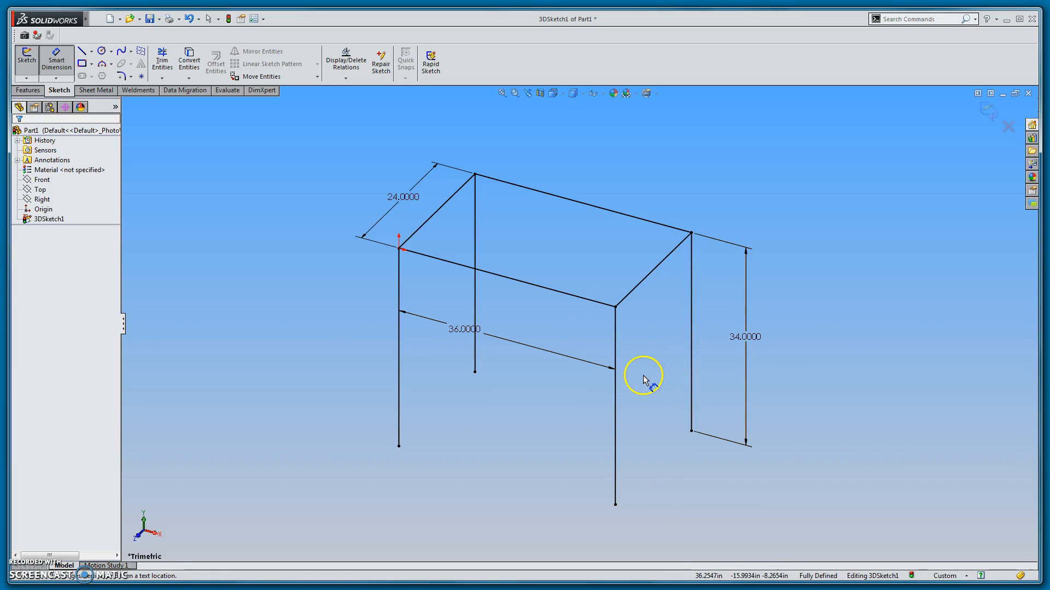
- Sketch a side rail about 24 in long between the two legs at the origin end and constrain it along Z
click(83, 51)
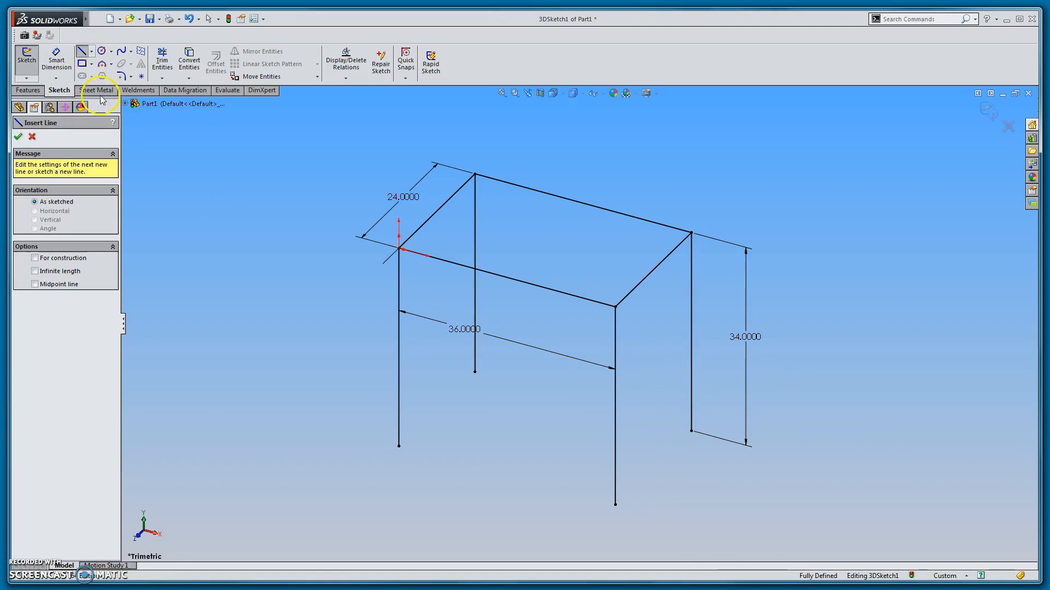
click(399, 371)
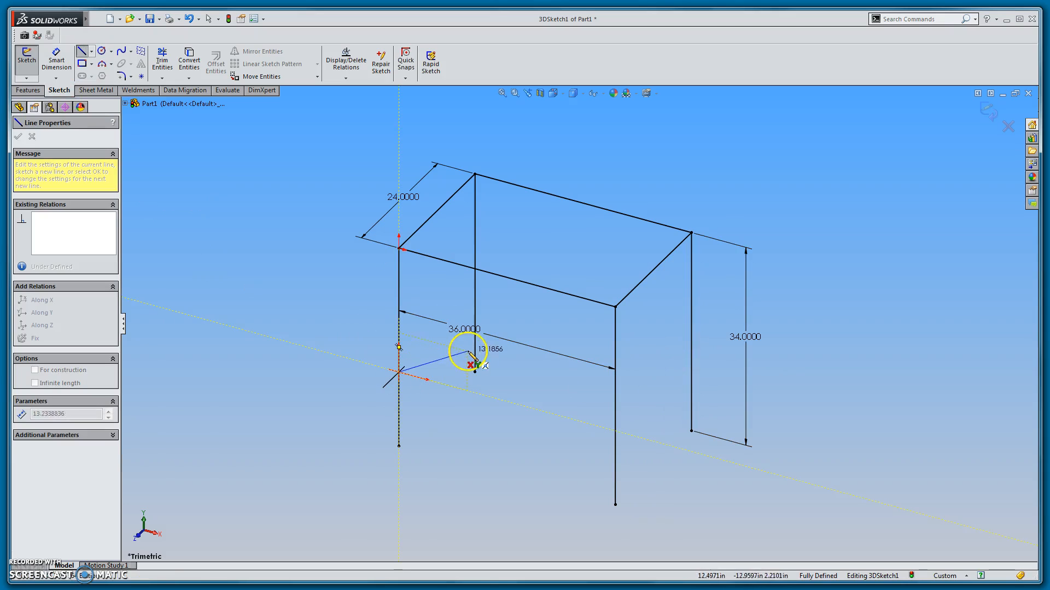
click(474, 301)
key(Escape)
click(470, 306)
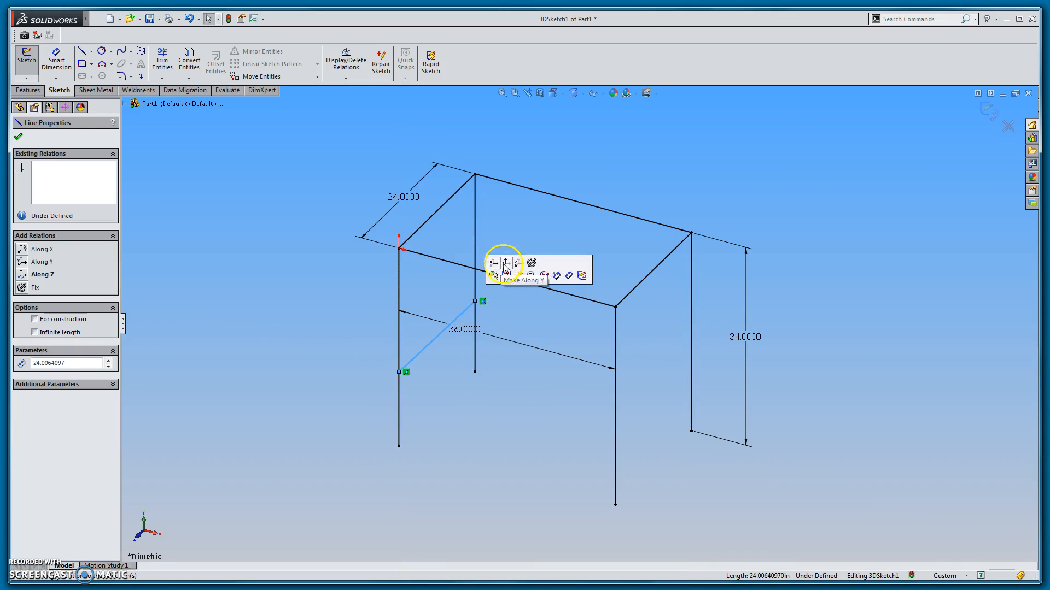
click(517, 265)
click(480, 414)
- Sketch a side rail about 24 in long between the two legs opposite the origin end and constrain it along Z
key(s)
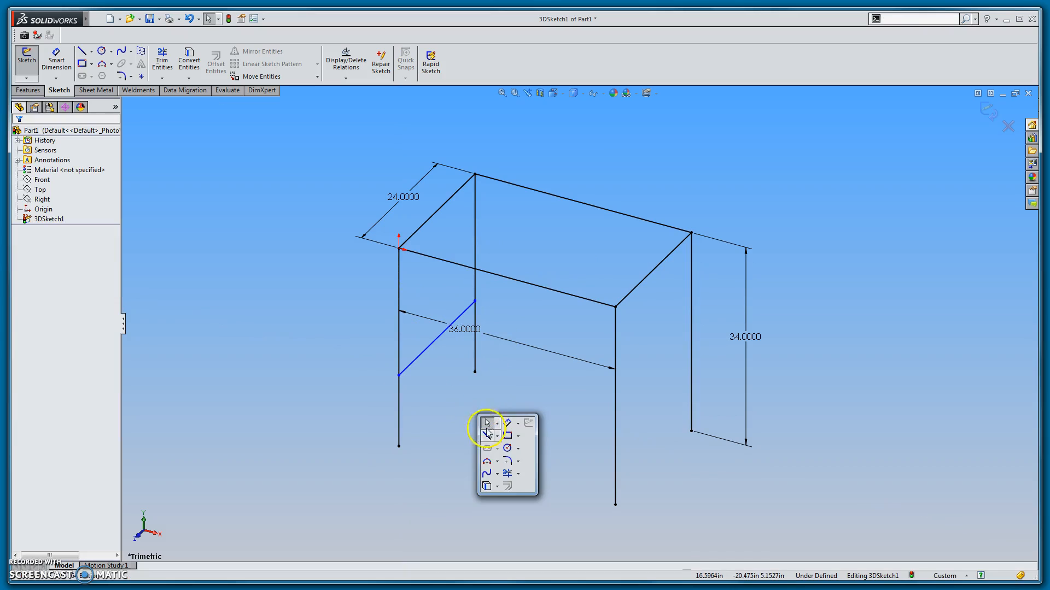
click(487, 436)
click(615, 432)
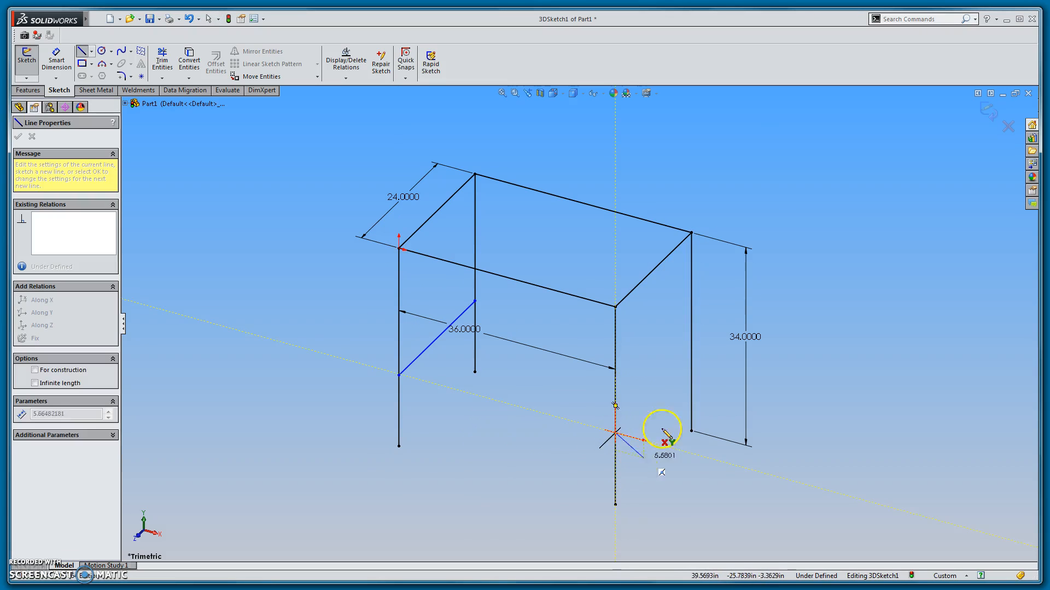
click(691, 371)
key(Escape)
click(683, 381)
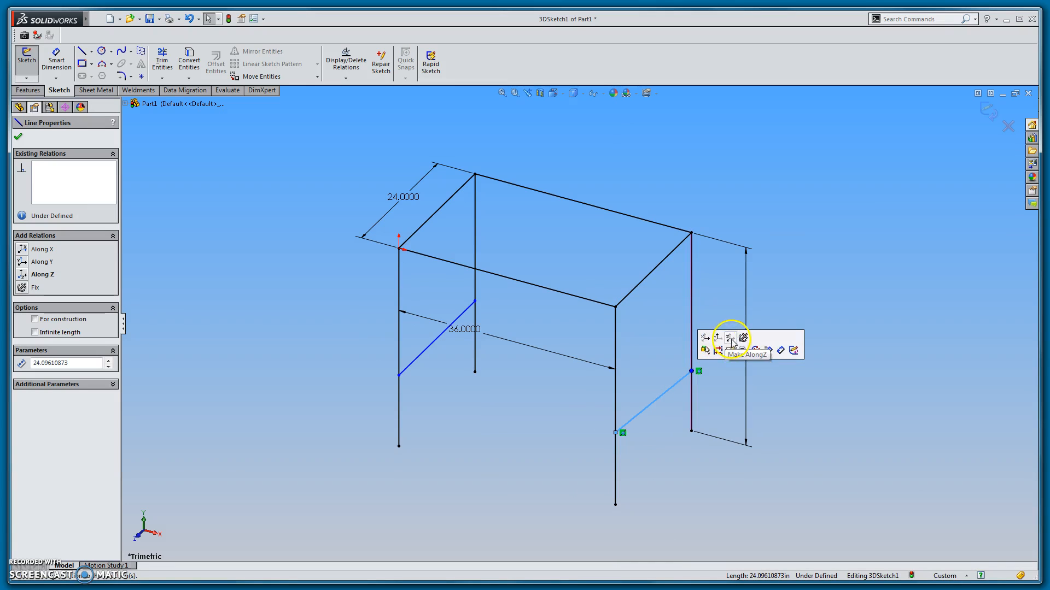
click(730, 338)
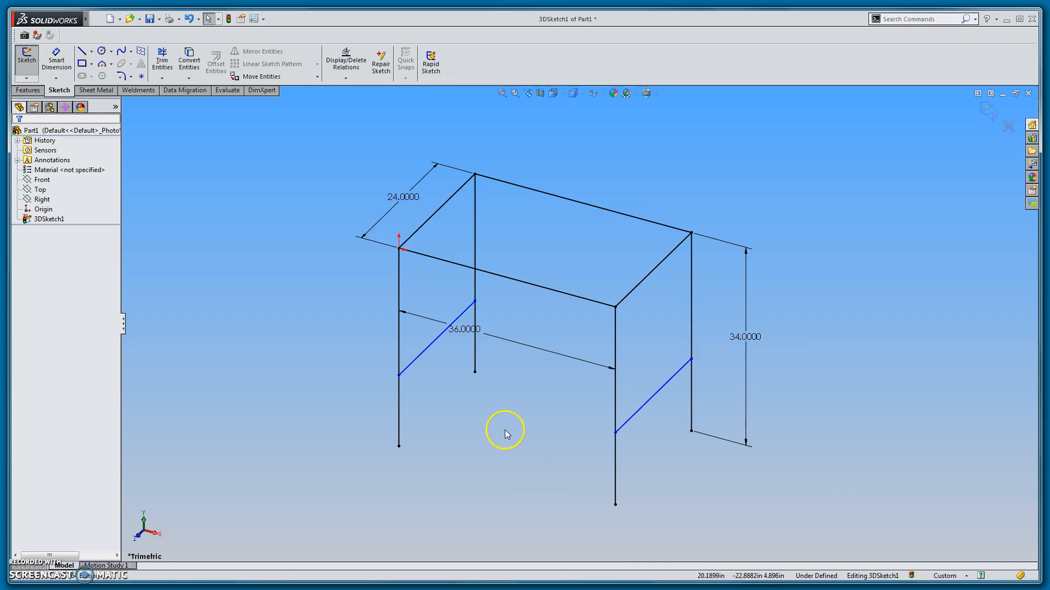
- Sketch a rail about 36 in long parallel to X between the two front legs, above the side rails
click(81, 53)
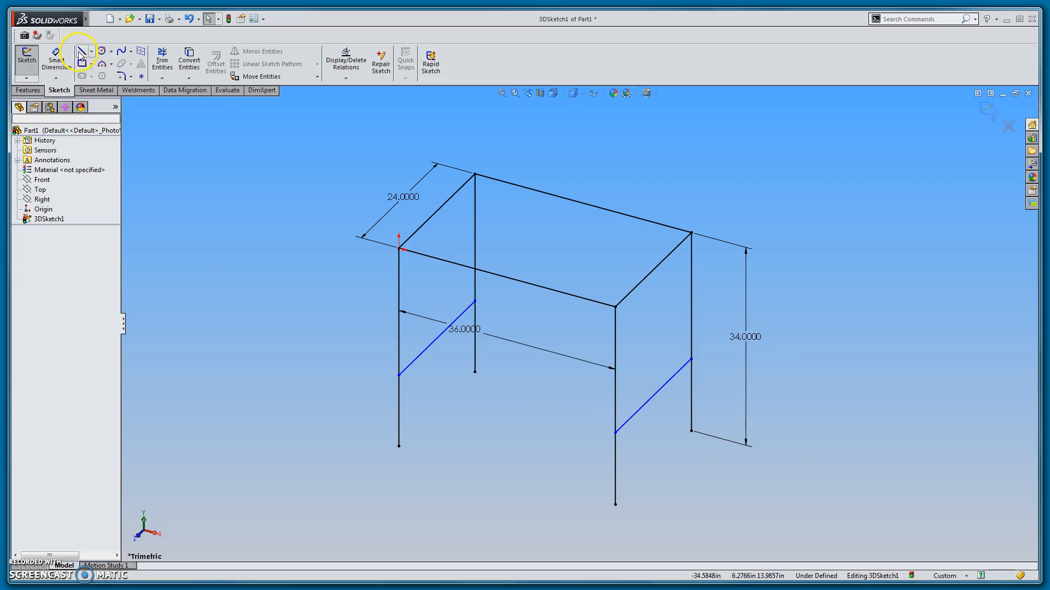
click(399, 348)
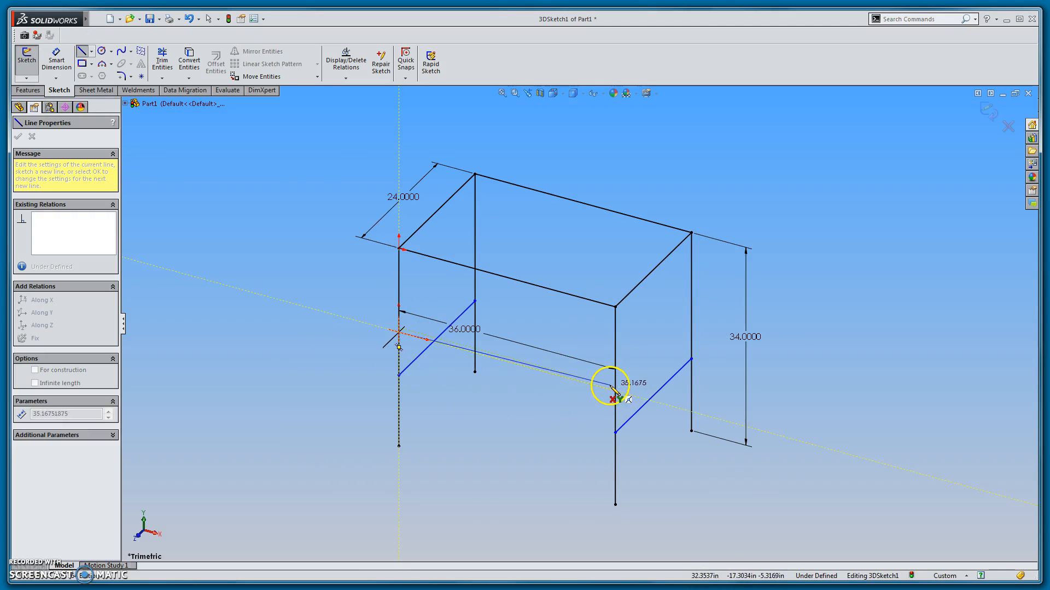
click(616, 391)
key(Escape)
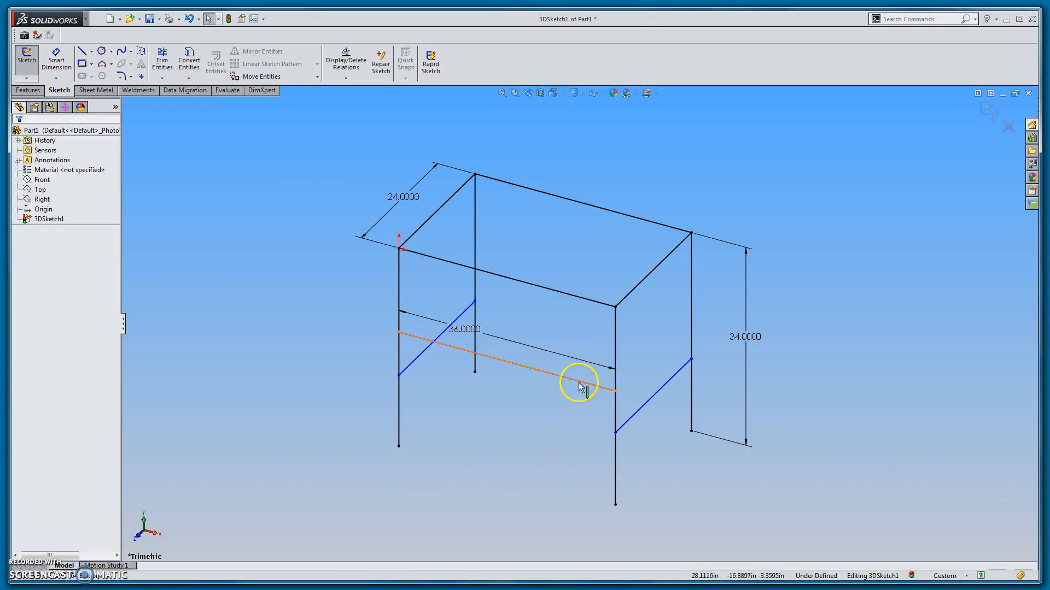
- Sketch a rail 36 in long parallel to X between the two back legs, above the side rails
key(s)
click(588, 404)
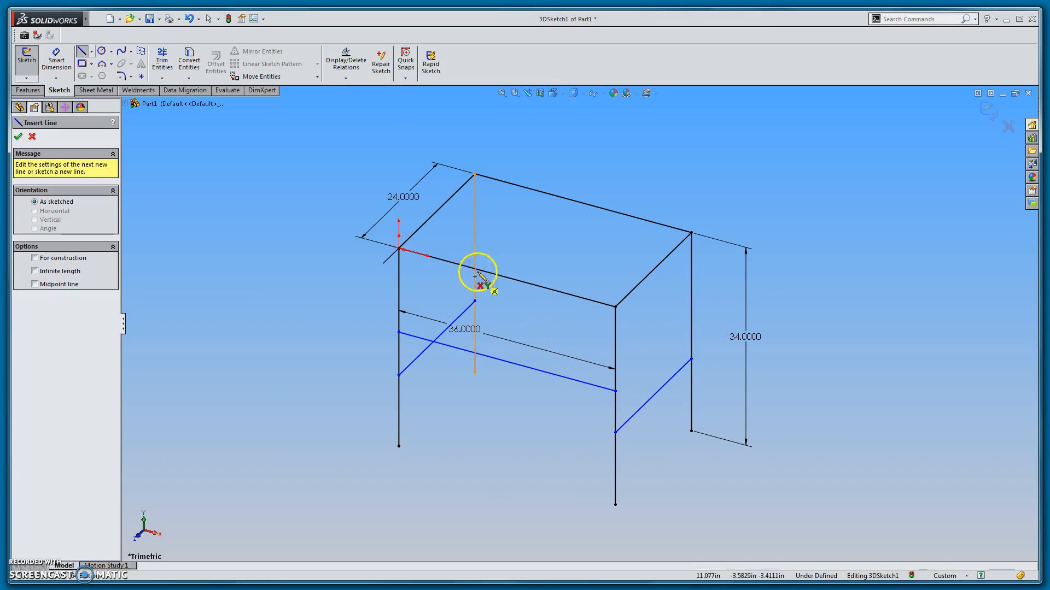
click(475, 245)
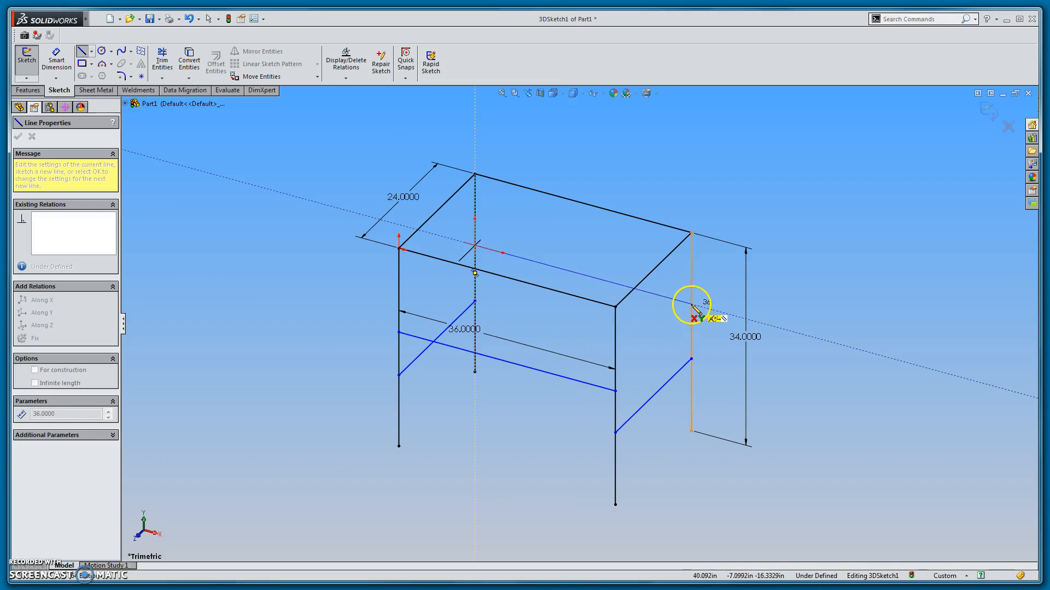
click(690, 304)
key(Escape)
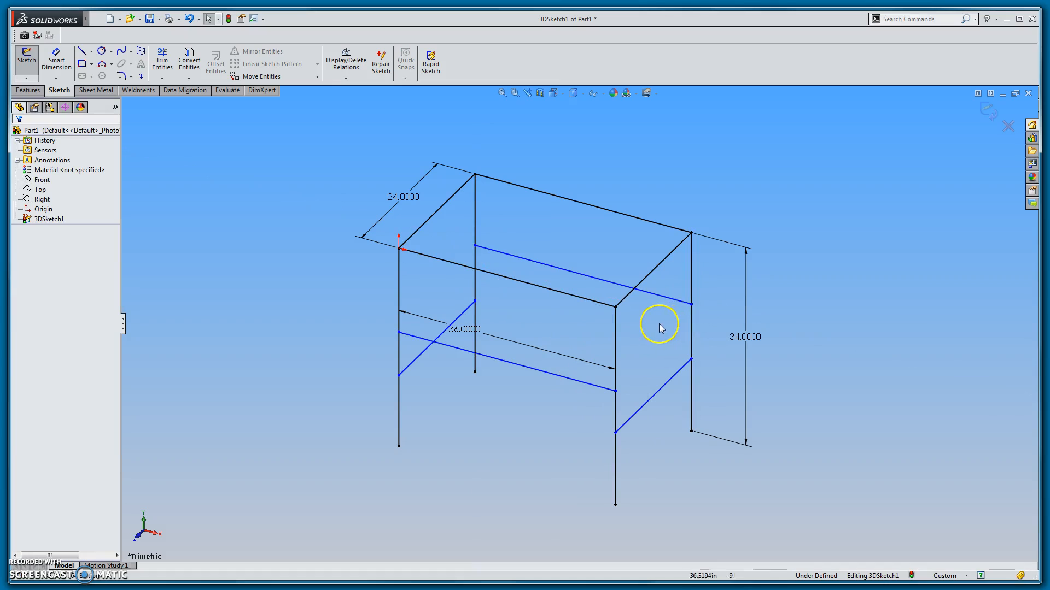
click(666, 304)
click(659, 325)
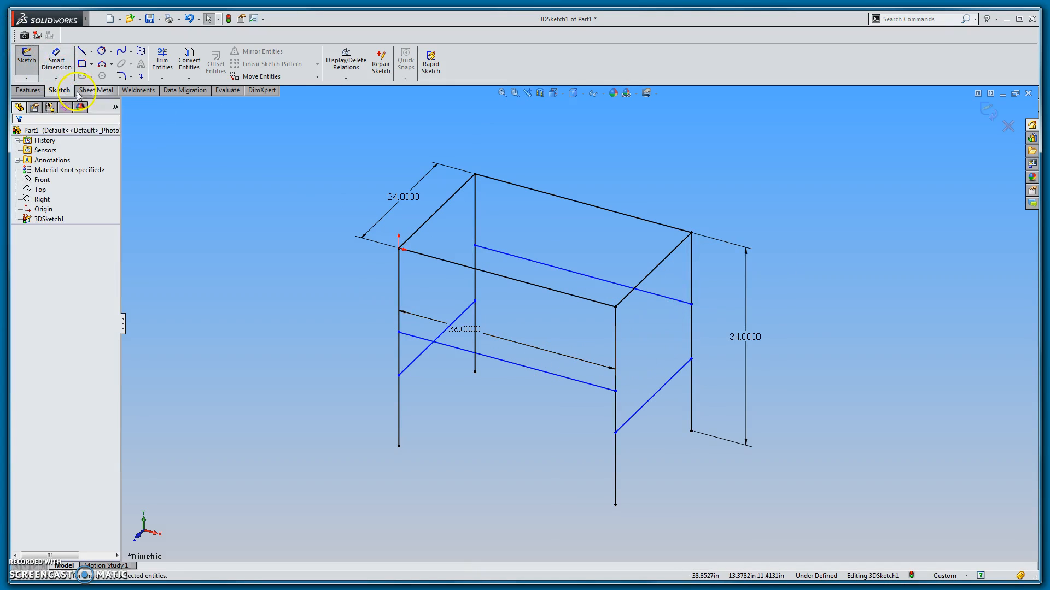
- Draw a centerline joining the front ends of the two side rails and constrain it along X
click(91, 50)
click(112, 74)
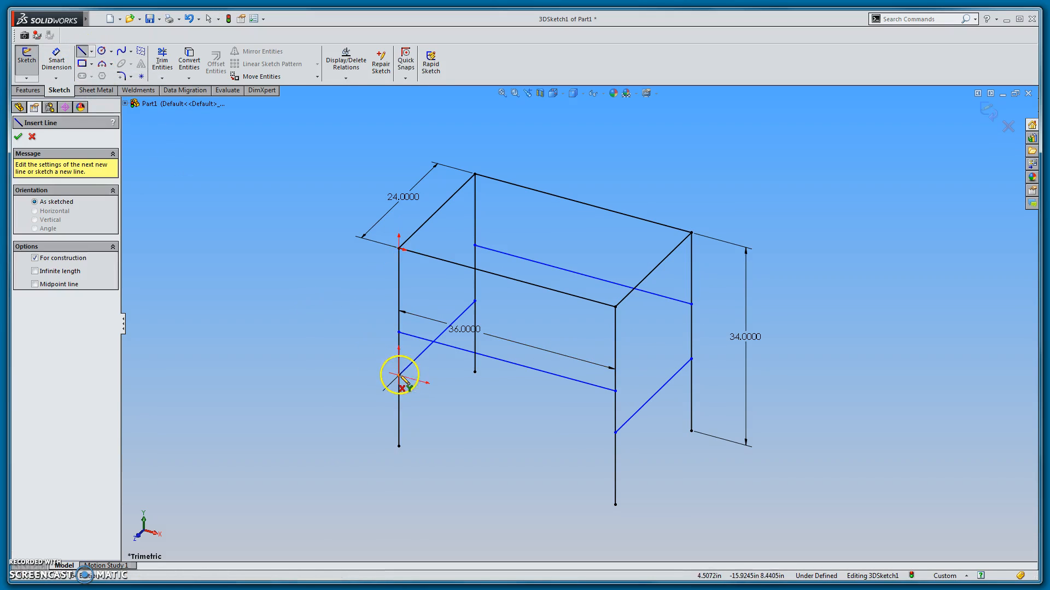
click(399, 375)
click(616, 432)
key(Escape)
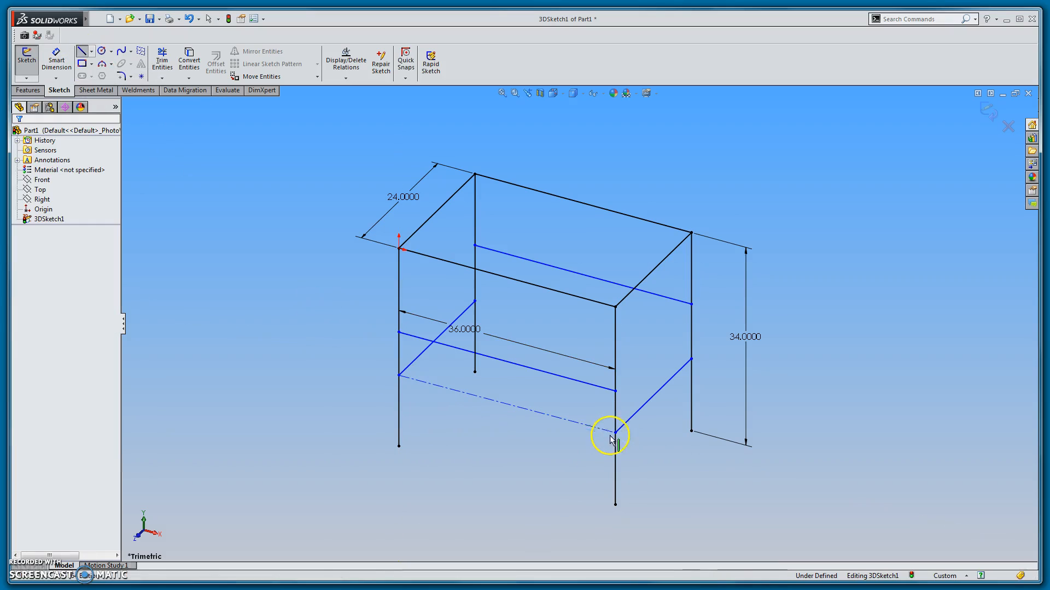
key(s)
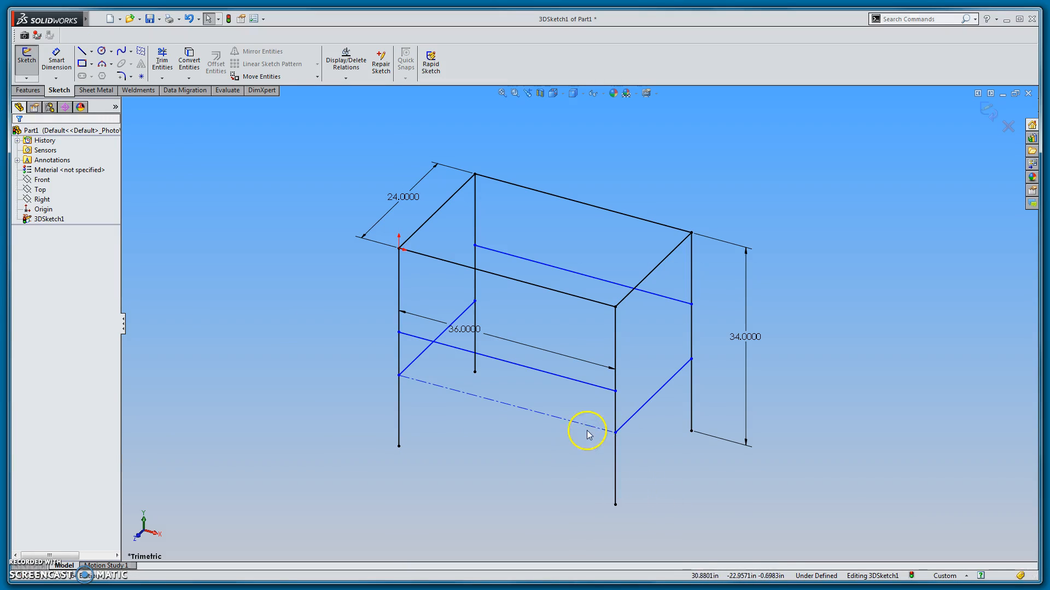
click(585, 426)
click(615, 381)
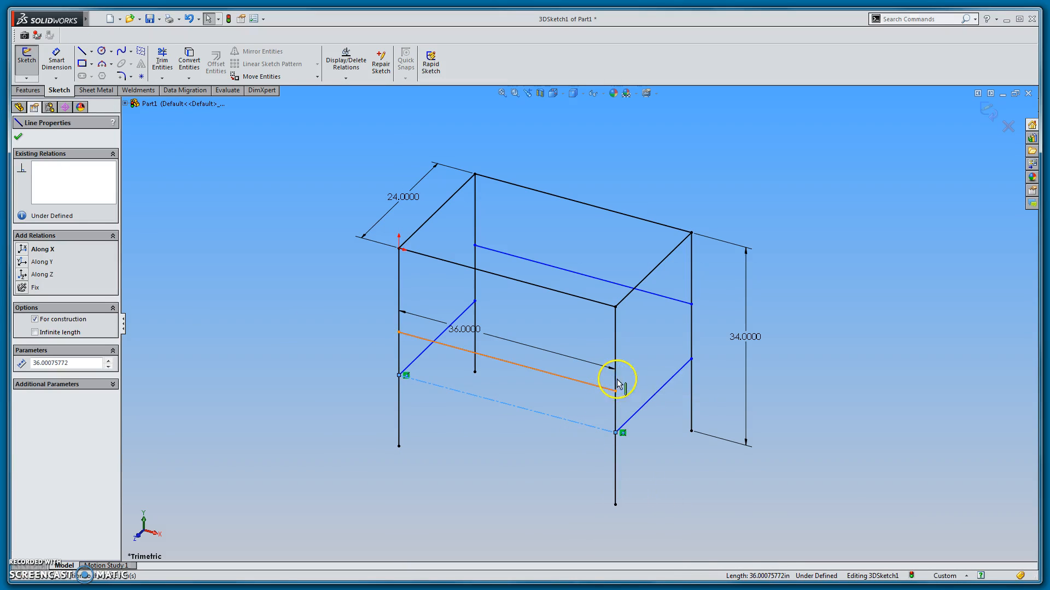
click(542, 473)
- Dimension the side rail opposite the origin end to sit 12 in above the front leg's lower end
key(s)
click(568, 485)
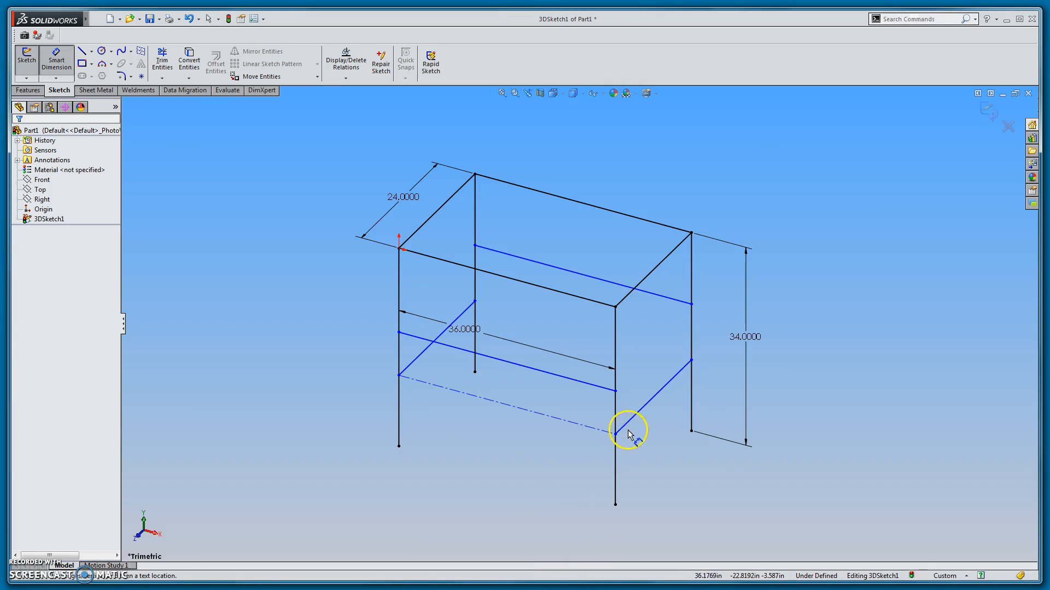
click(627, 424)
click(617, 505)
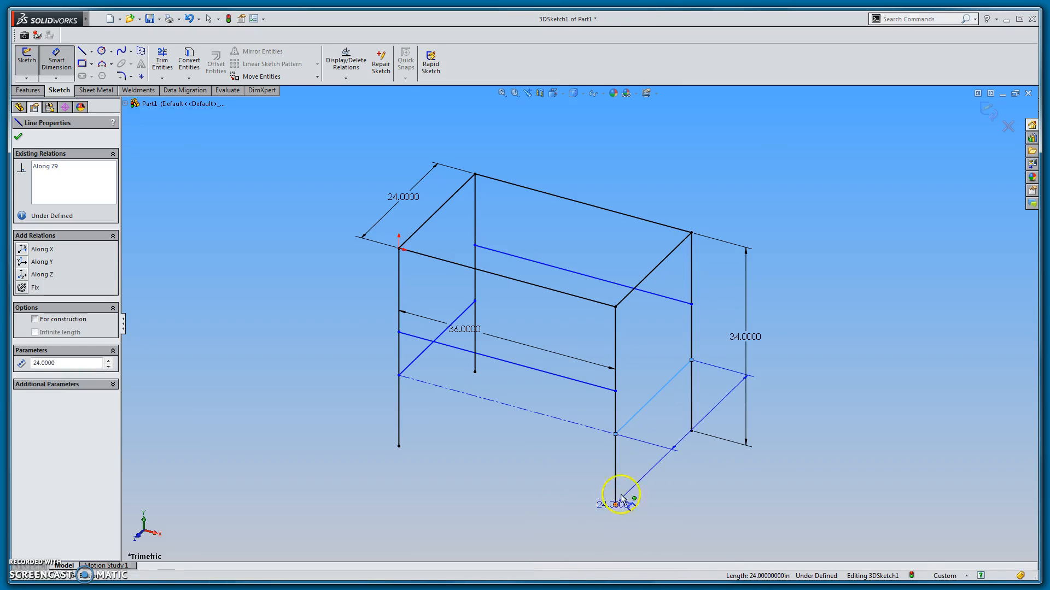
click(638, 475)
text(12)
key(Return)
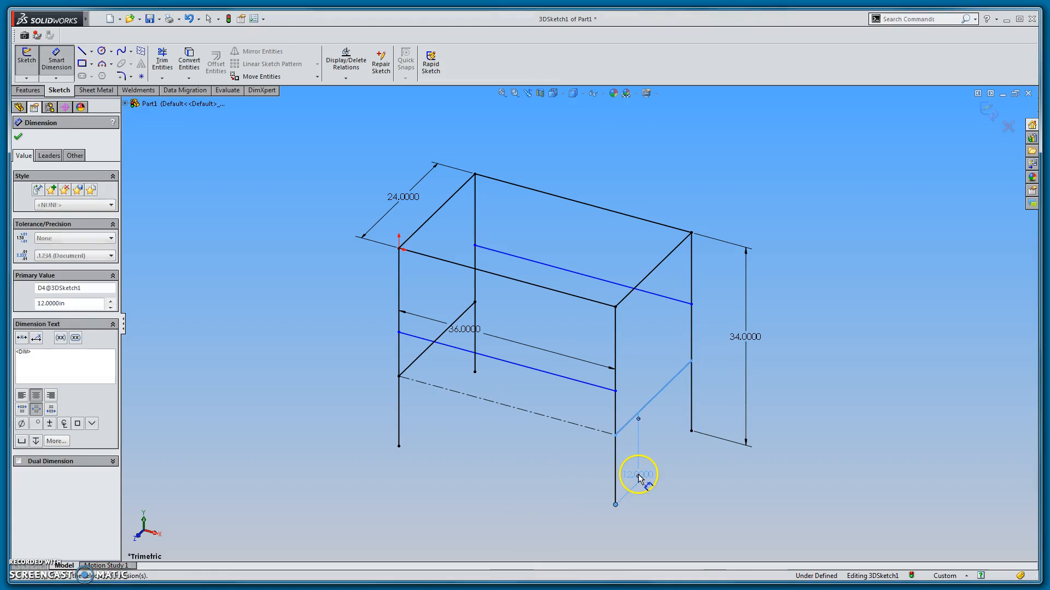
key(Escape)
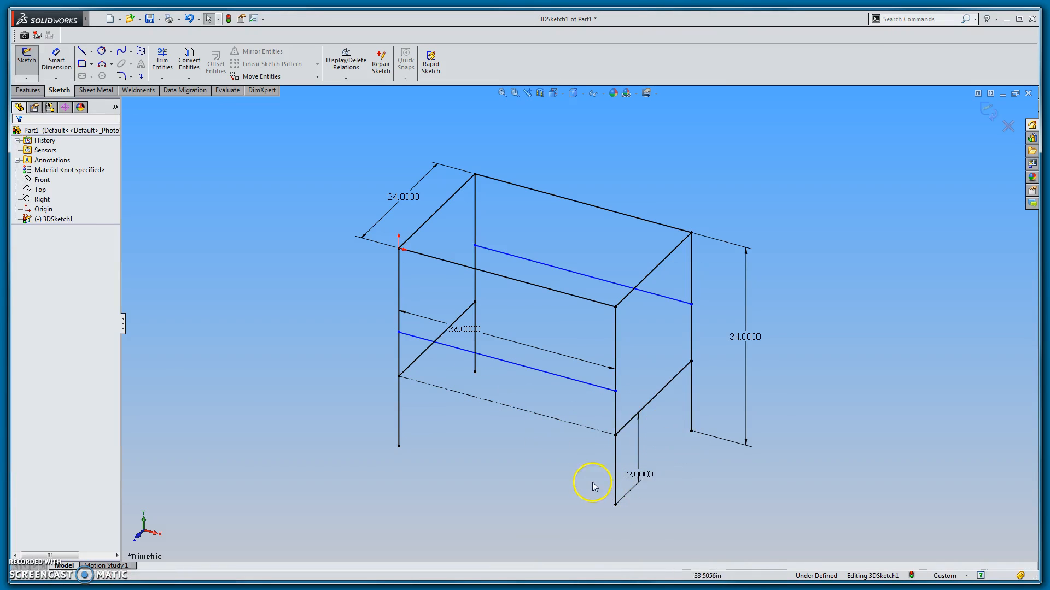
- Draw a centerline joining the ends of the front and back rails opposite the origin end and constrain it along Z
key(s)
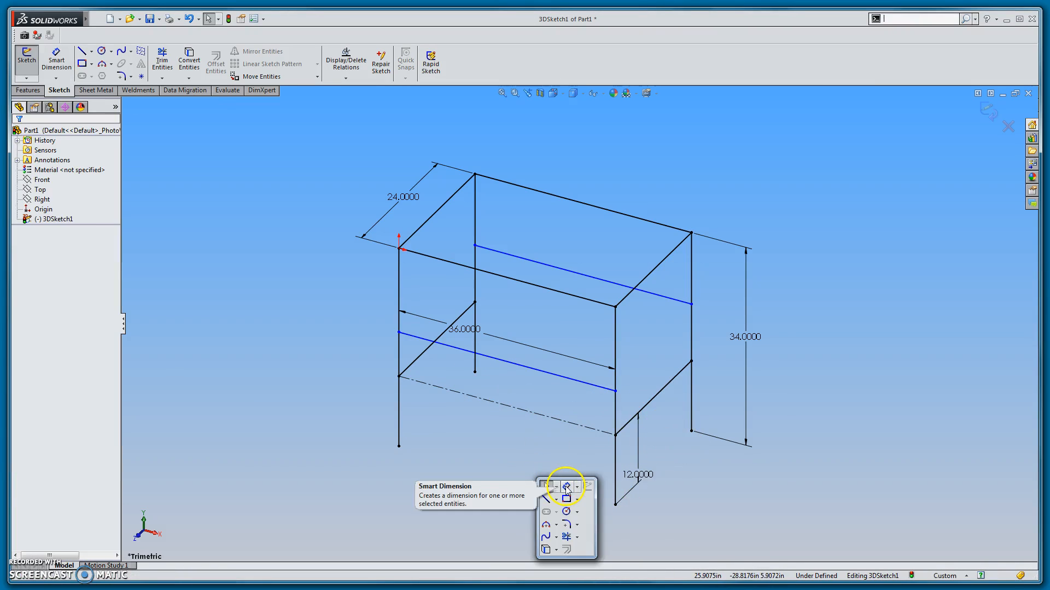
key(s)
click(562, 480)
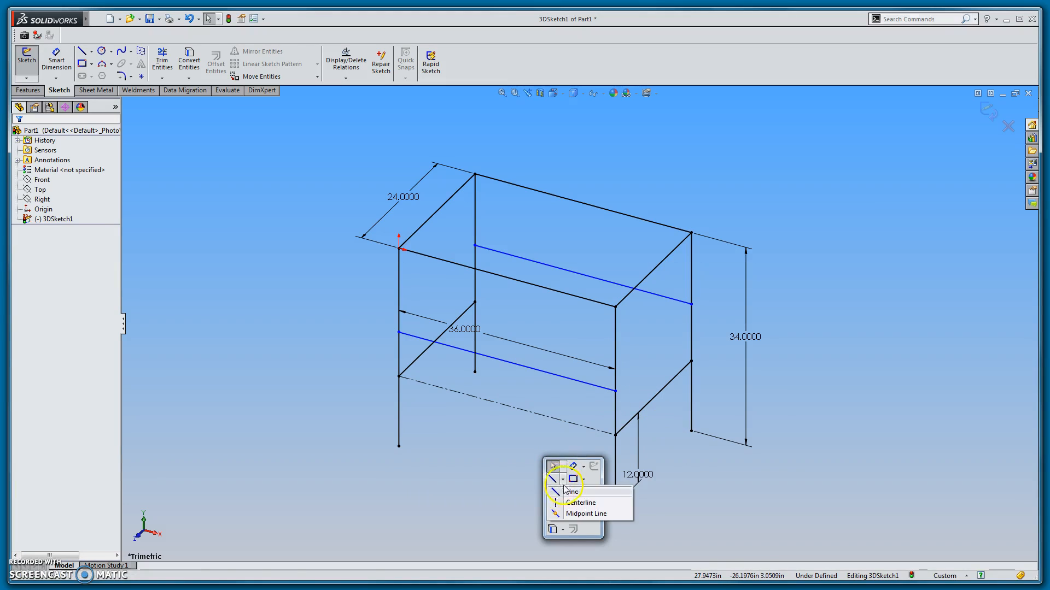
click(580, 496)
drag(616, 392, 693, 305)
key(Escape)
key(s)
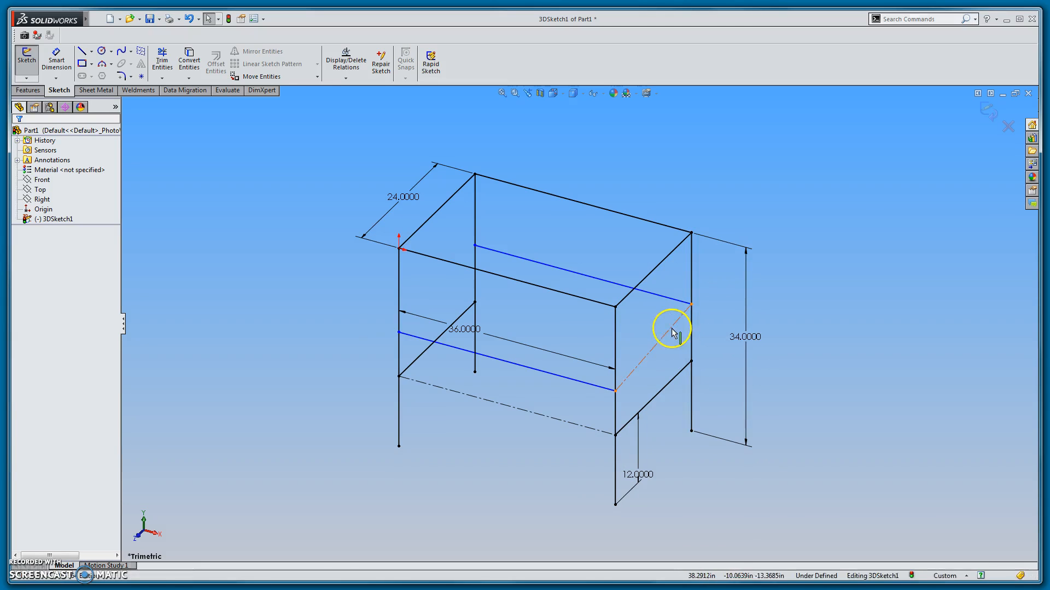
click(674, 326)
click(726, 283)
key(Escape)
key(s)
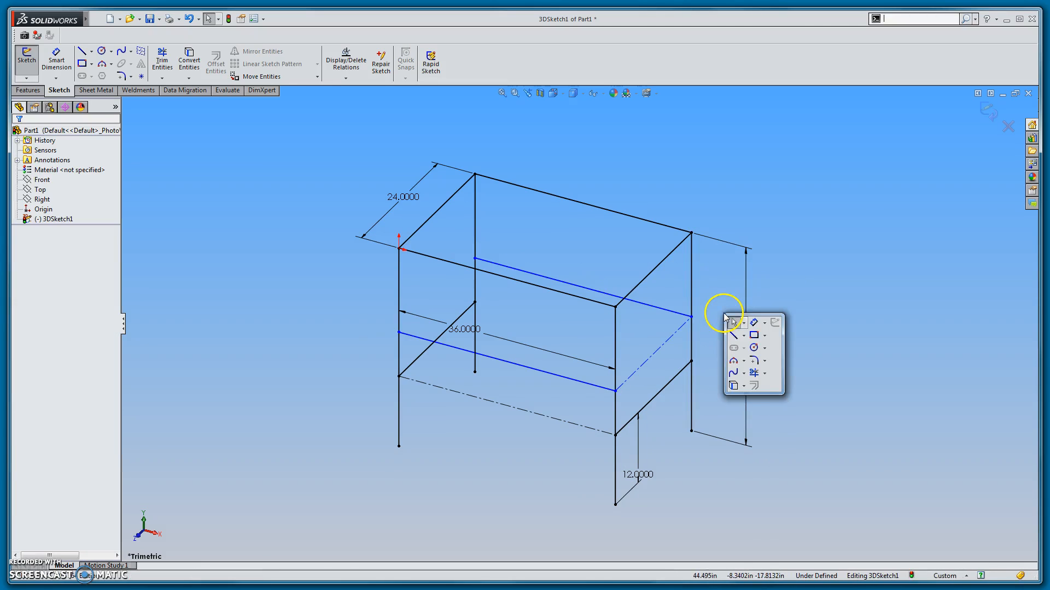
- Dimension the front rail's end 8 in above the side rail's end on the front leg opposite the origin, and exit the 3D sketch
click(753, 322)
click(615, 435)
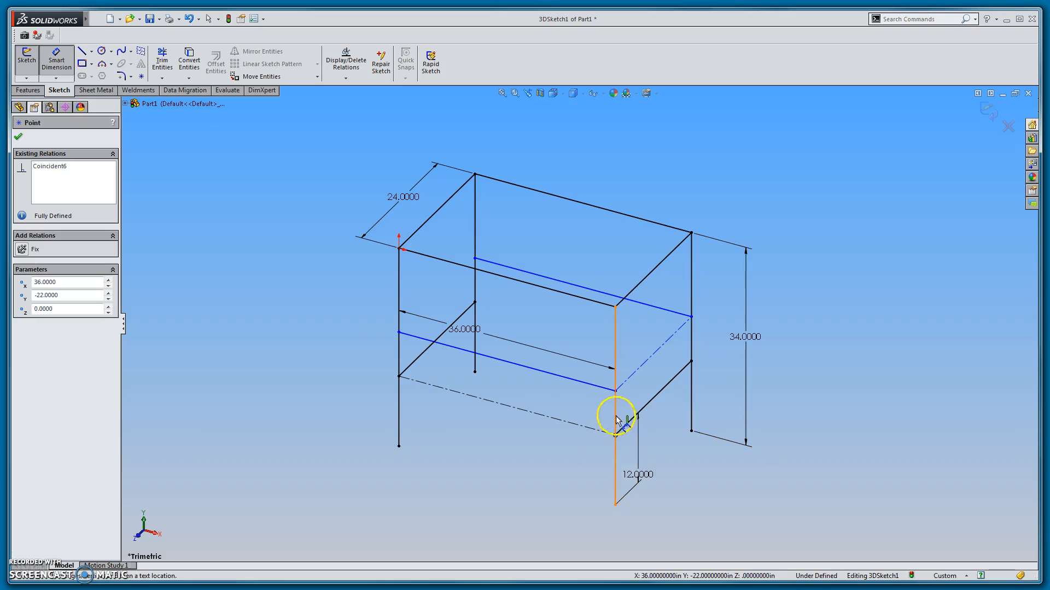
click(615, 392)
click(629, 408)
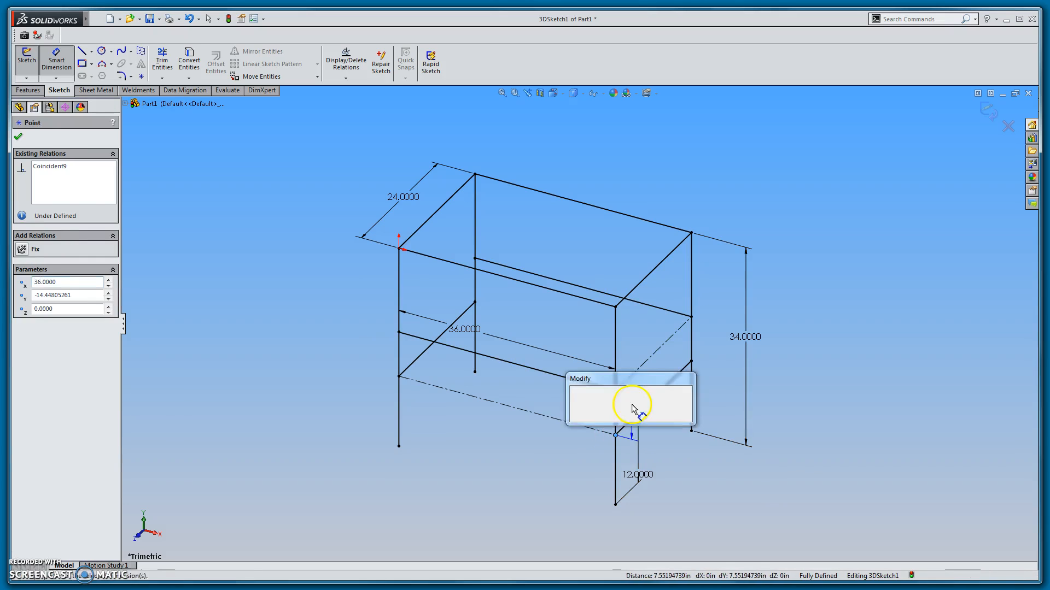
text(8)
key(Return)
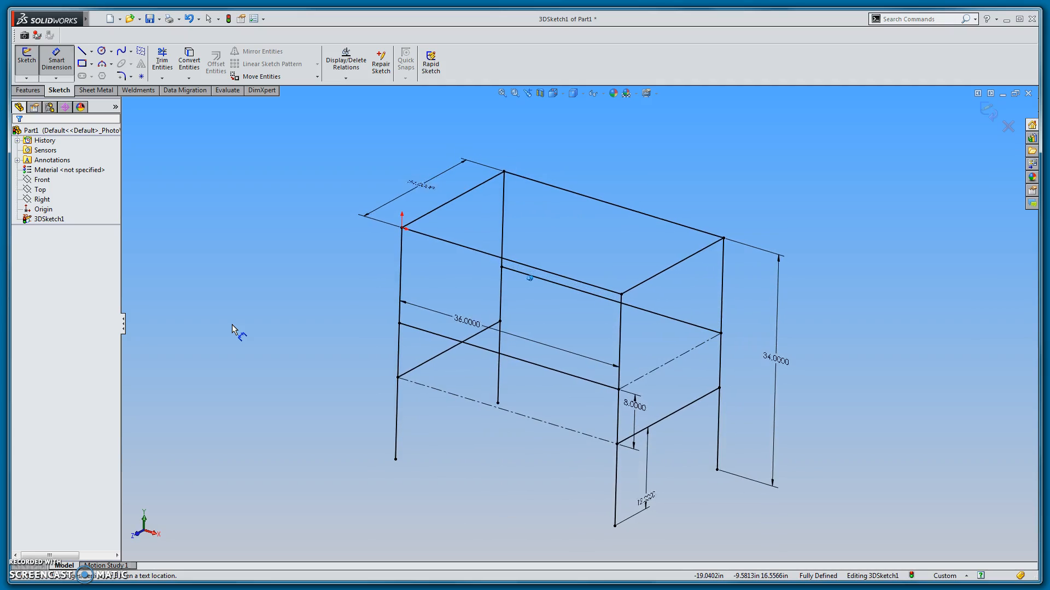
click(283, 323)
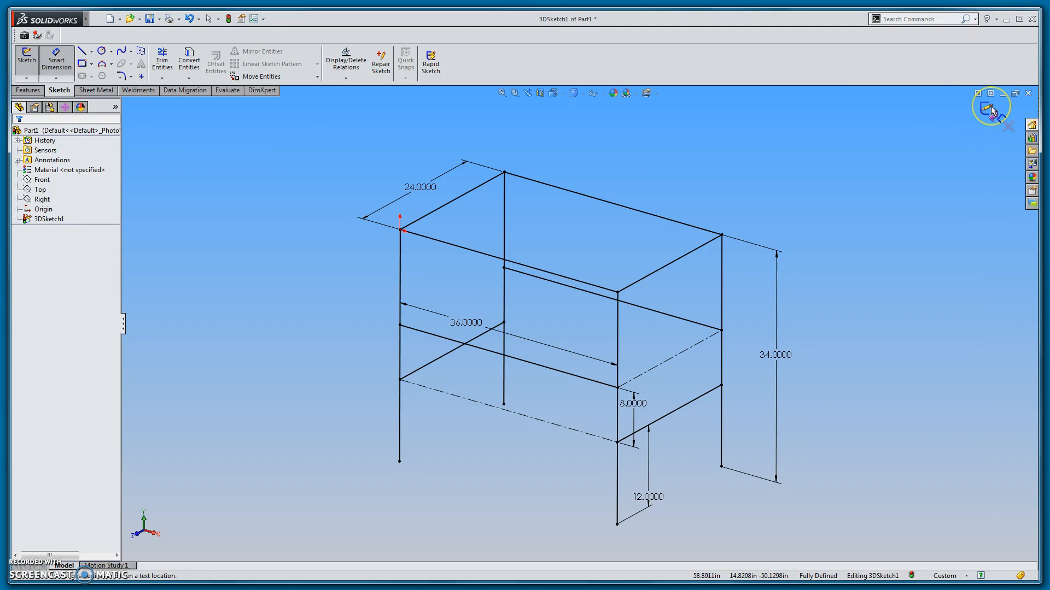
click(24, 61)
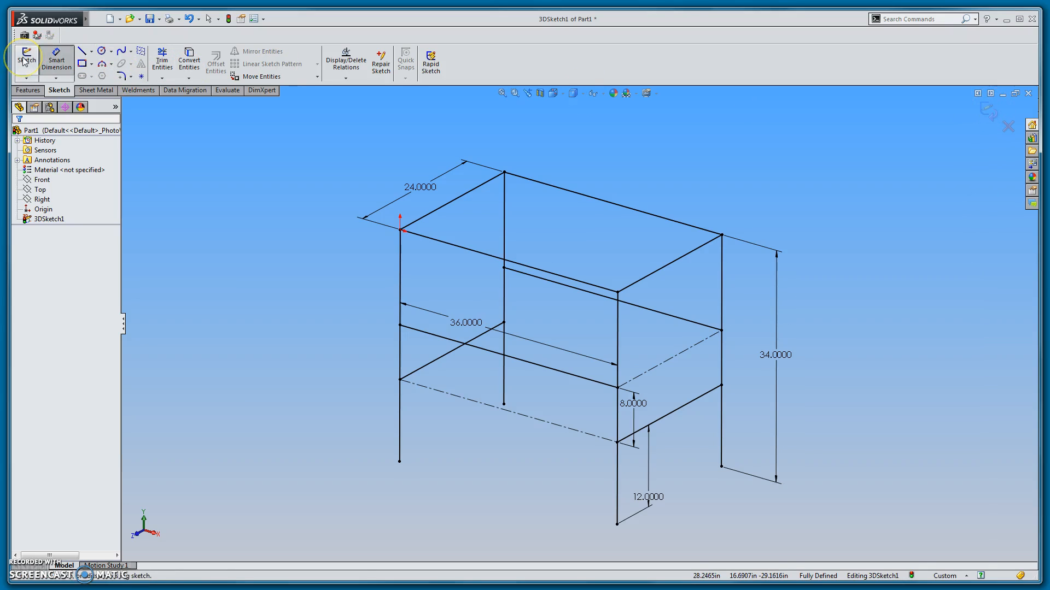
click(987, 113)
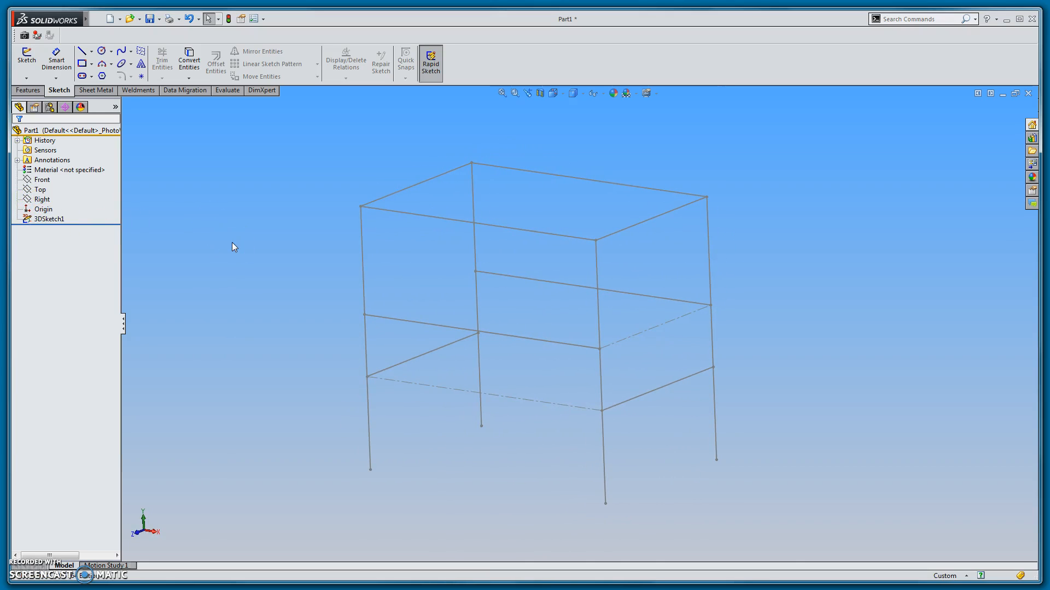
- Start a structural member with the ansi inch 2 x 2 x 0.25 square tube and assign the four tabletop perimeter lines to the first group
click(136, 92)
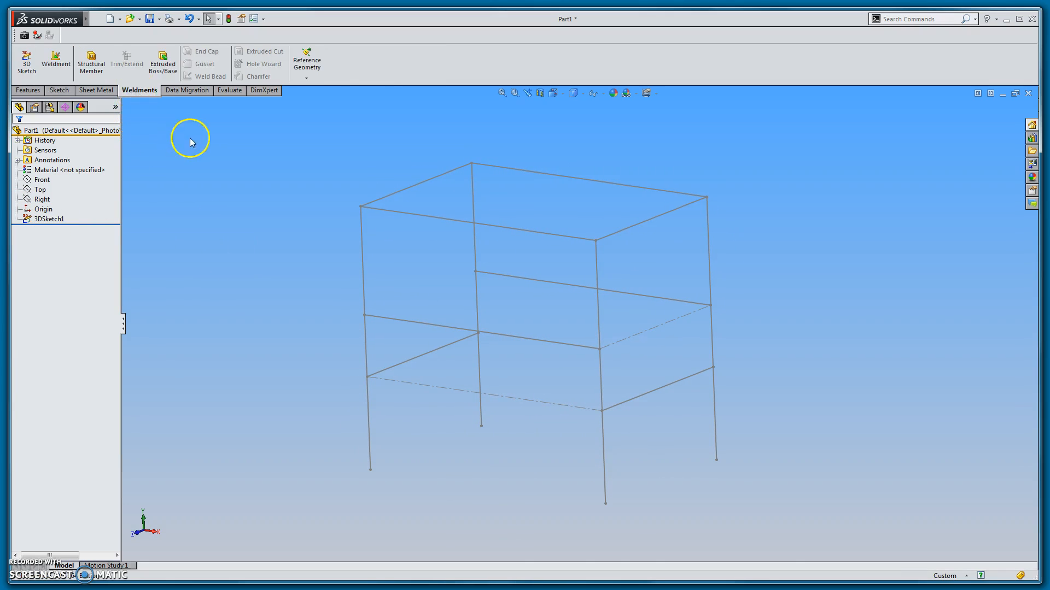
click(98, 69)
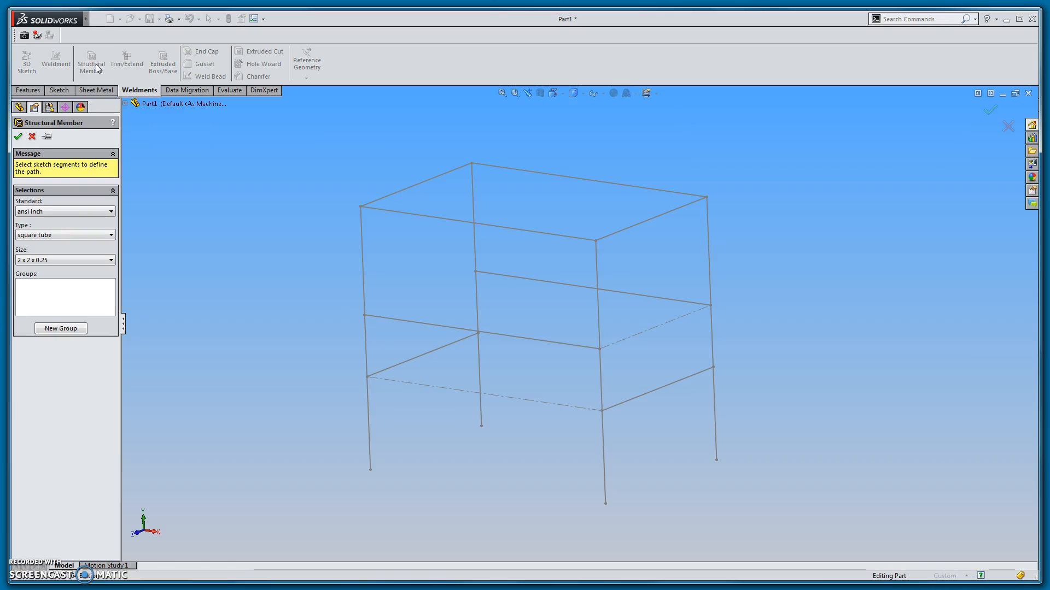
click(70, 332)
click(85, 261)
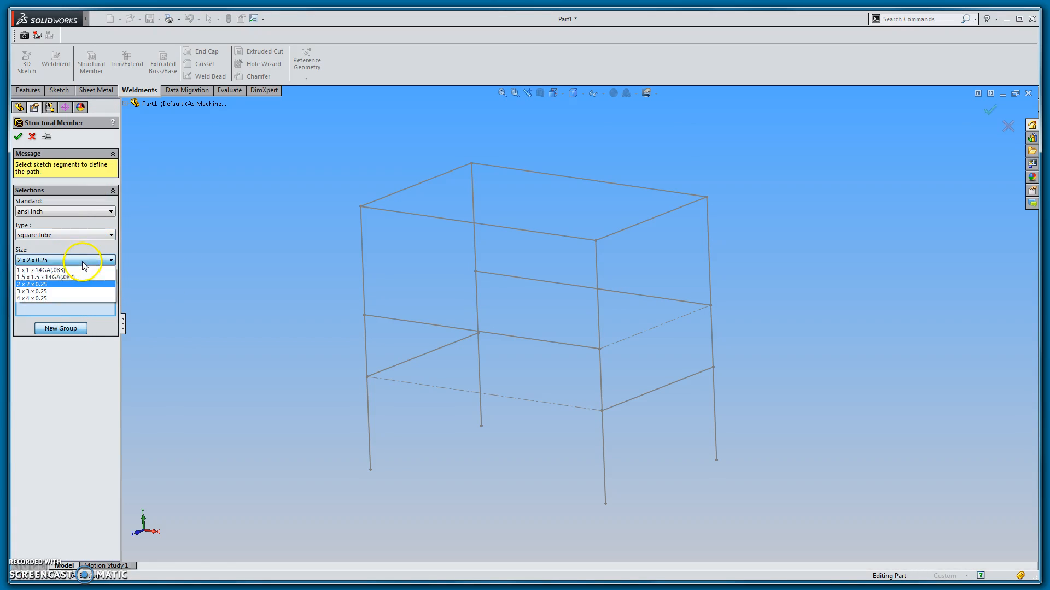
click(63, 284)
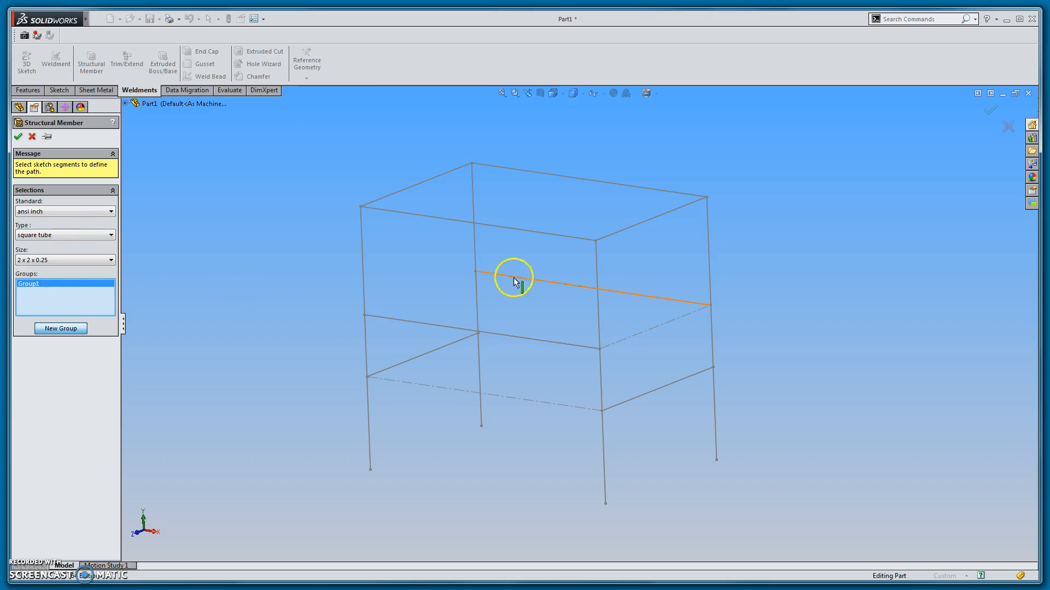
click(553, 234)
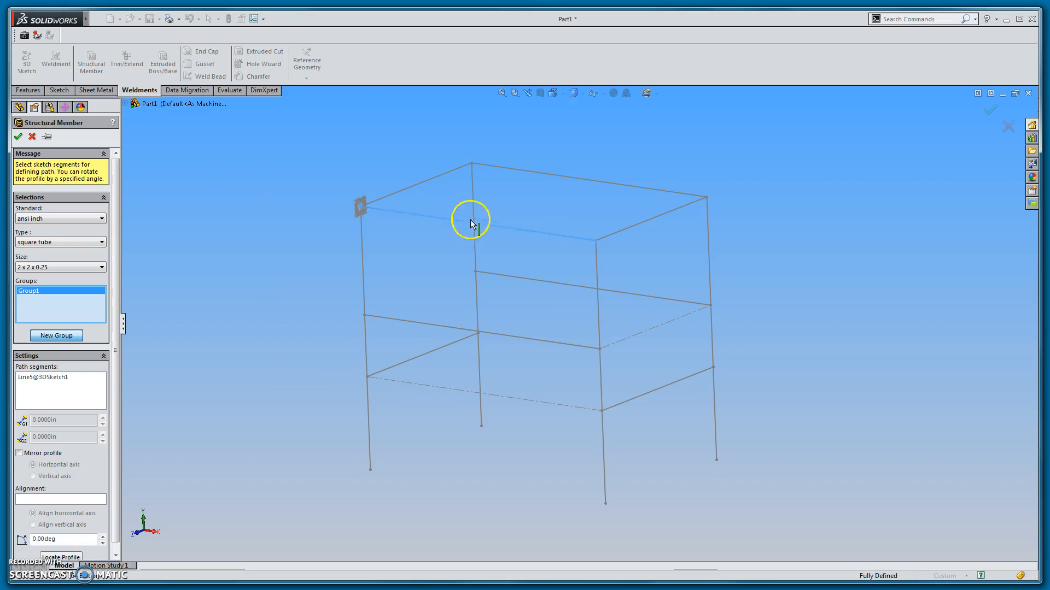
click(401, 194)
click(500, 168)
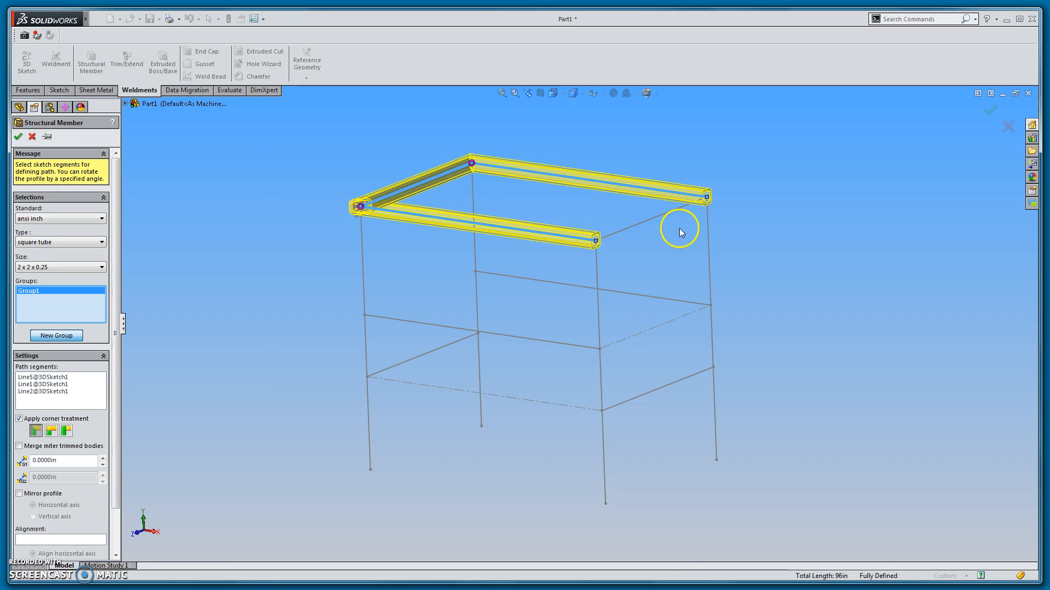
click(656, 219)
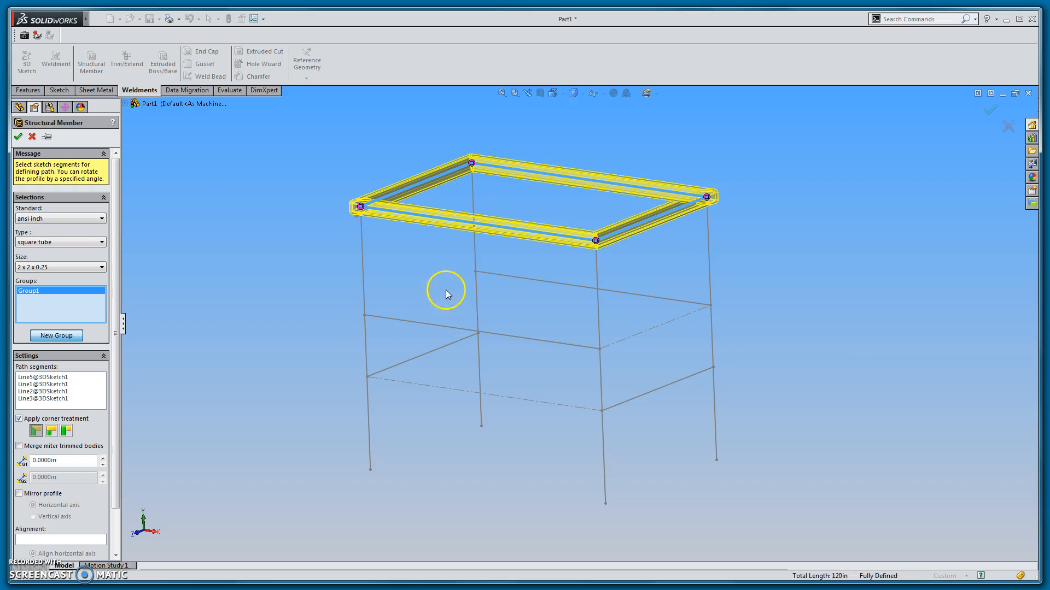
- Relocate the tube profile so the midpoint of its top side lies on the perimeter path, placing the tubes below the sketch lines
middle_drag(405, 267, 295, 380)
middle_drag(177, 330, 76, 454)
middle_drag(613, 263, 496, 296)
scroll(429, 300, down, 8)
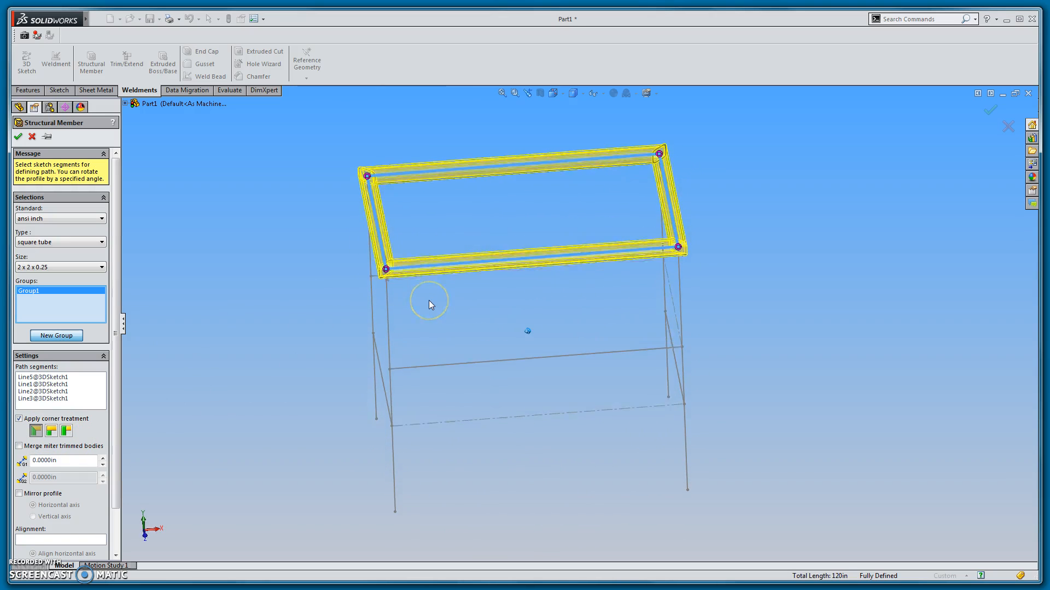
middle_drag(458, 408, 81, 446)
scroll(450, 460, up, 4)
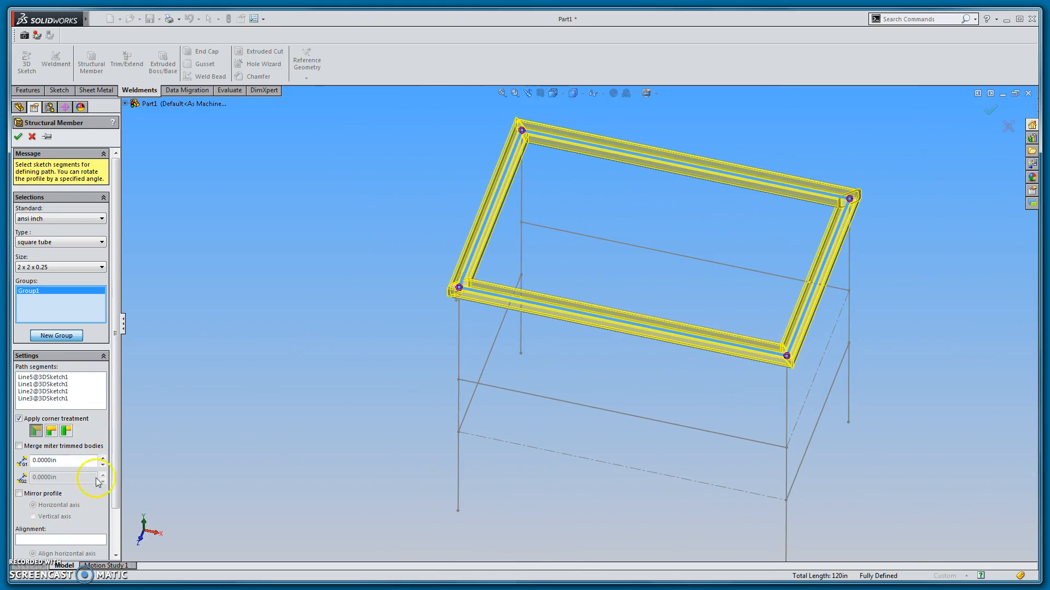
scroll(117, 432, down, 3)
click(61, 549)
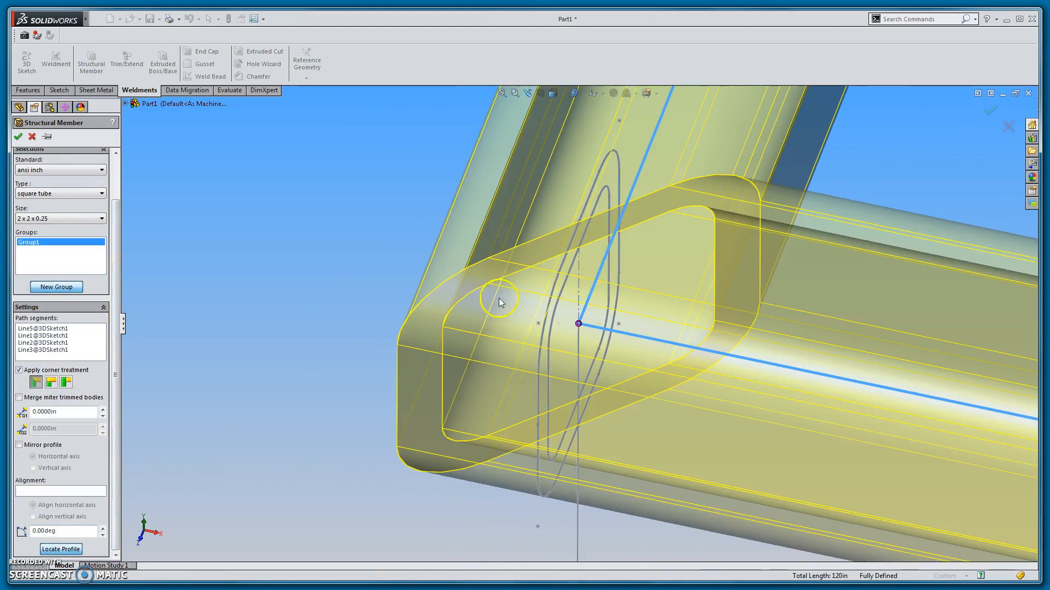
scroll(578, 221, up, 6)
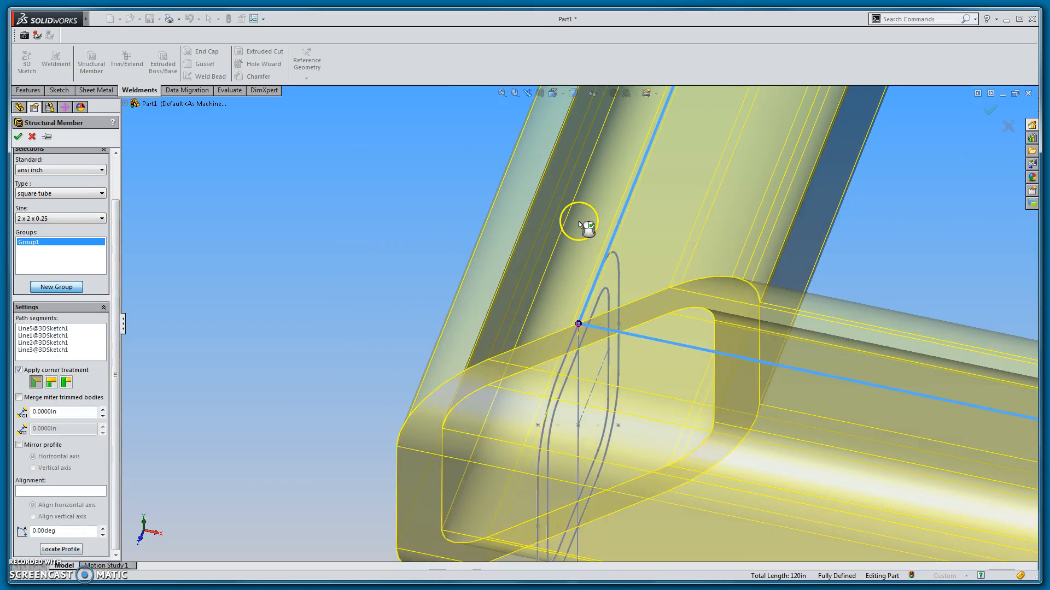
scroll(656, 292, up, 5)
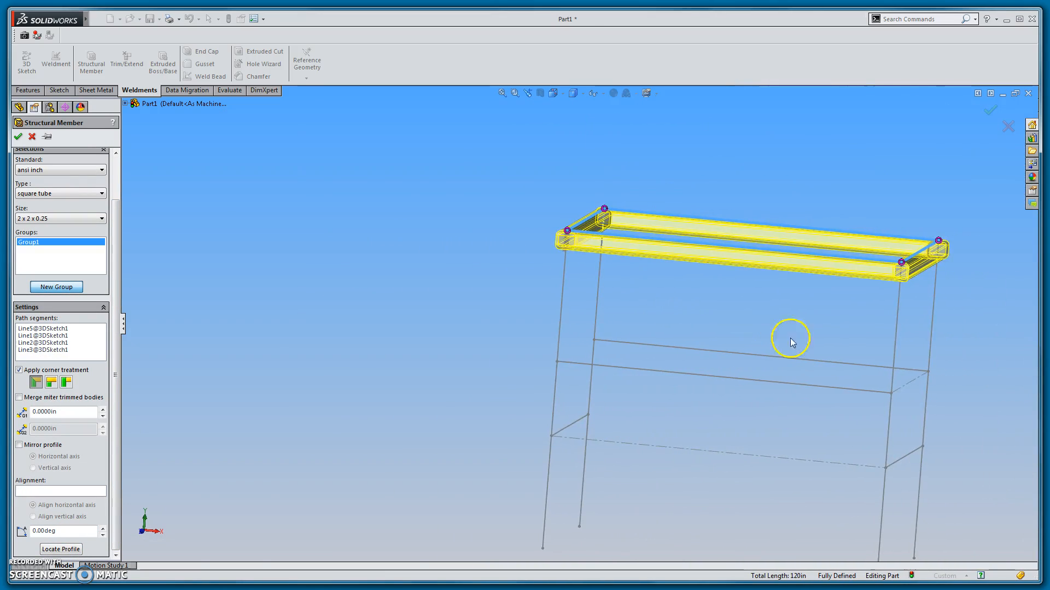
- Add a second group to the structural member containing the four vertical leg lines
scroll(848, 249, down, 3)
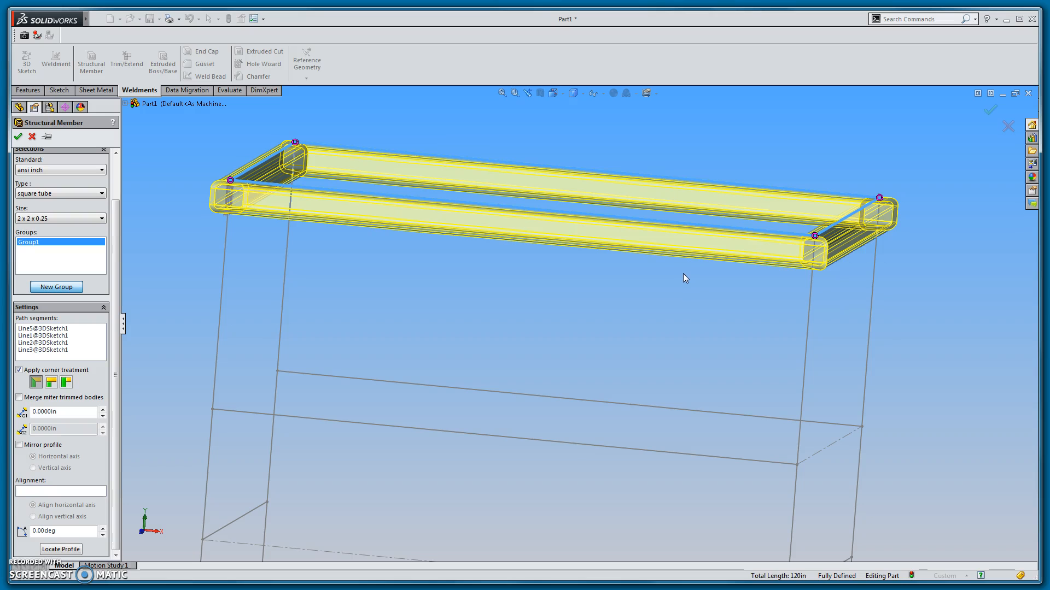
mouse_move(684, 274)
middle_down()
mouse_move(661, 274)
mouse_move(641, 307)
middle_up()
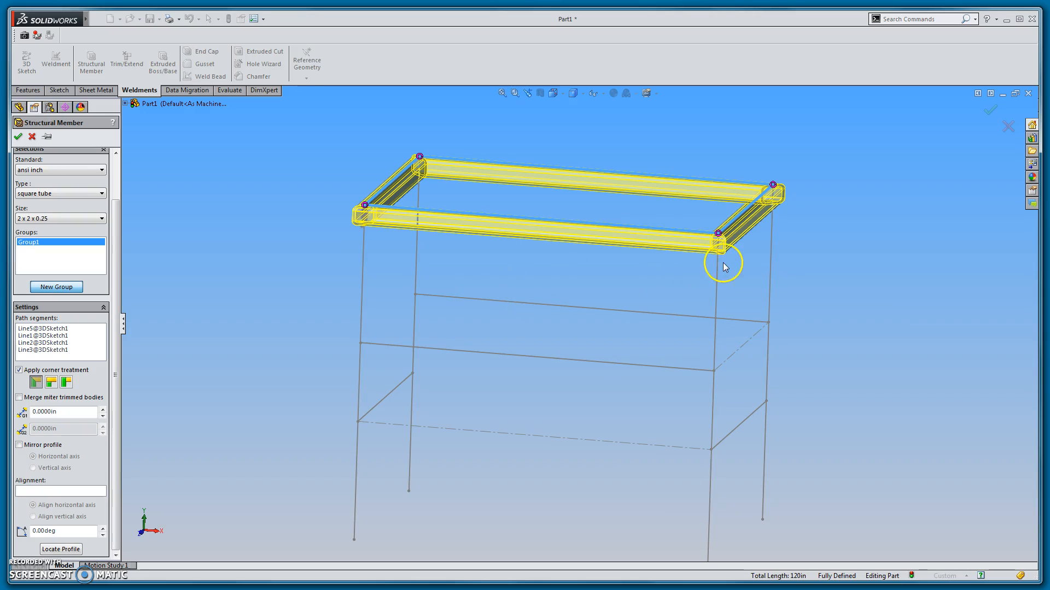
scroll(436, 205, down, 6)
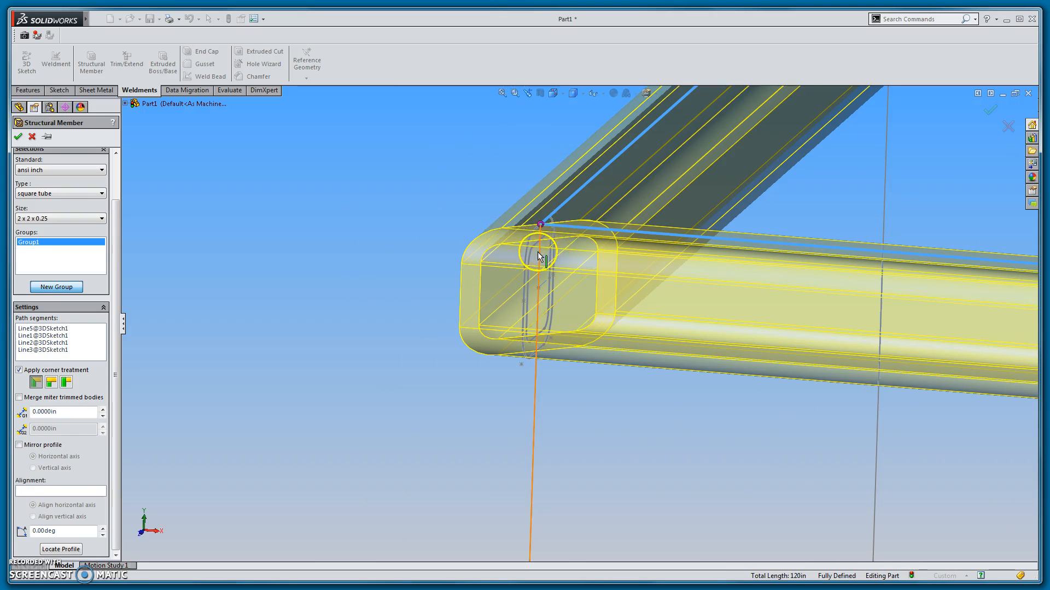
scroll(539, 255, up, 8)
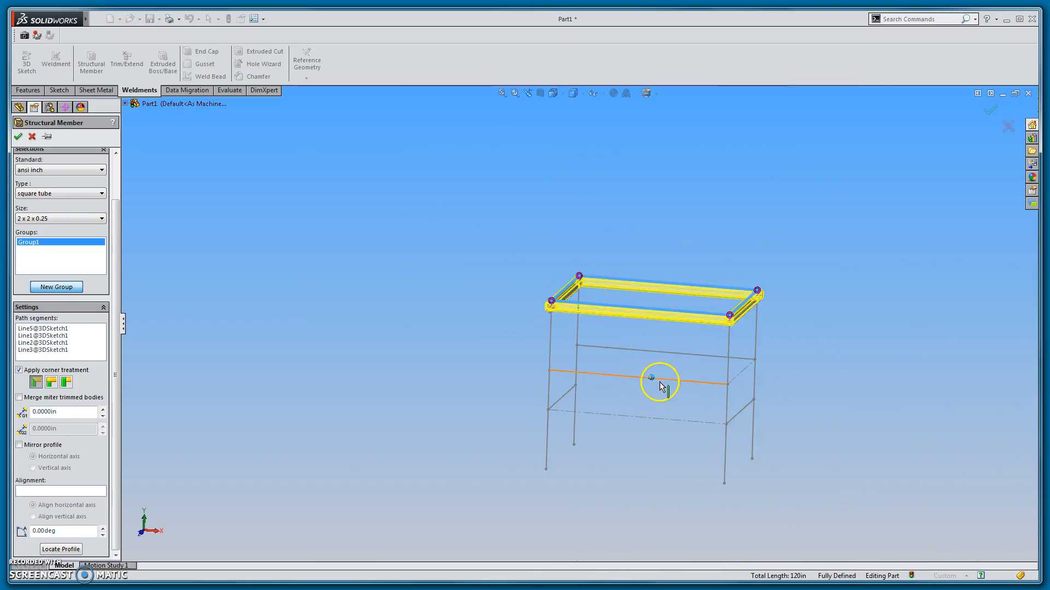
scroll(659, 387, down, 2)
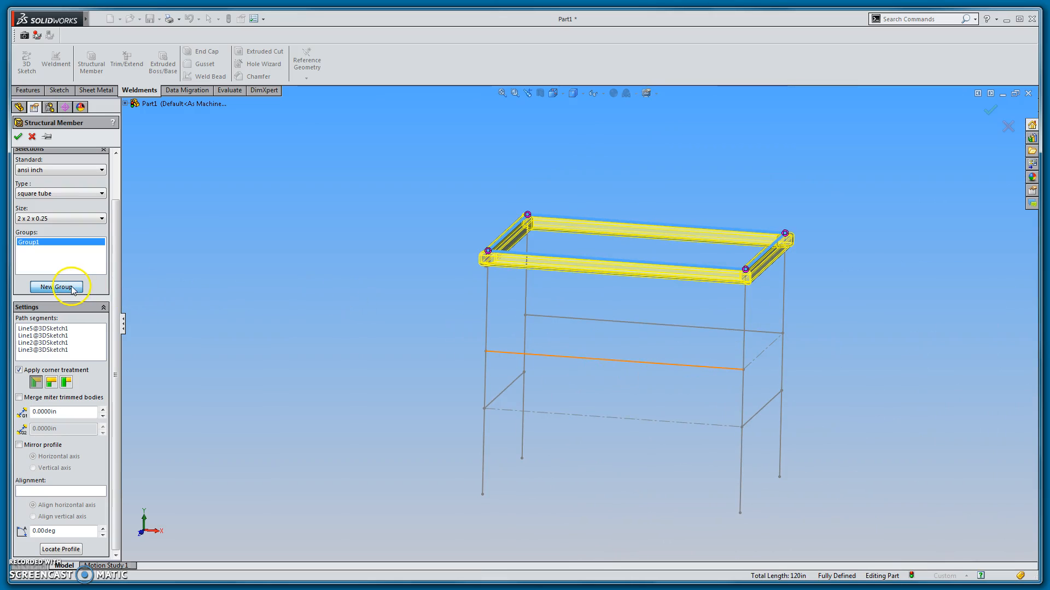
middle_drag(63, 288, 274, 305)
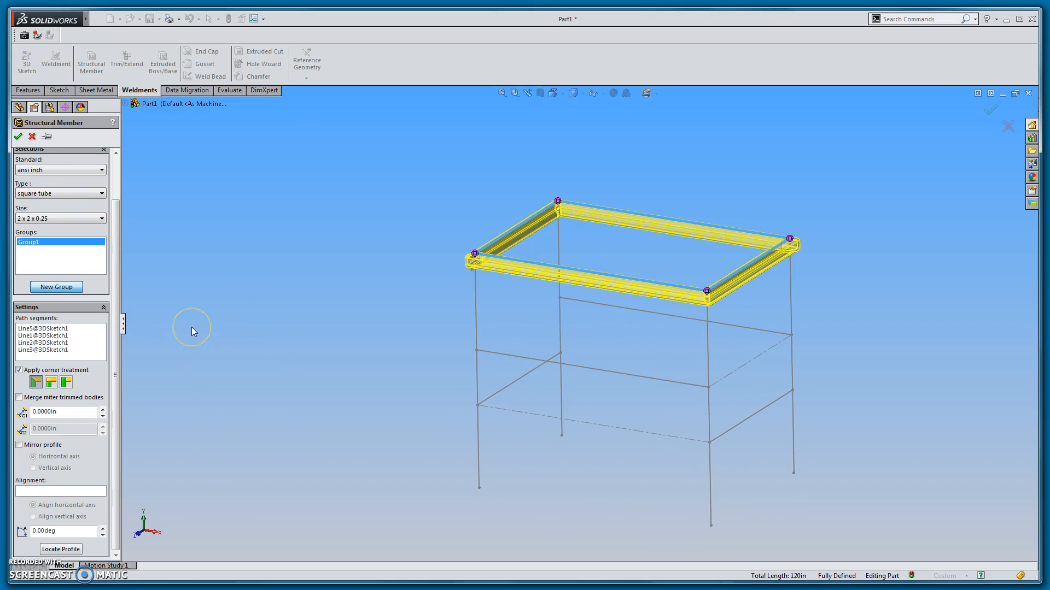
click(34, 290)
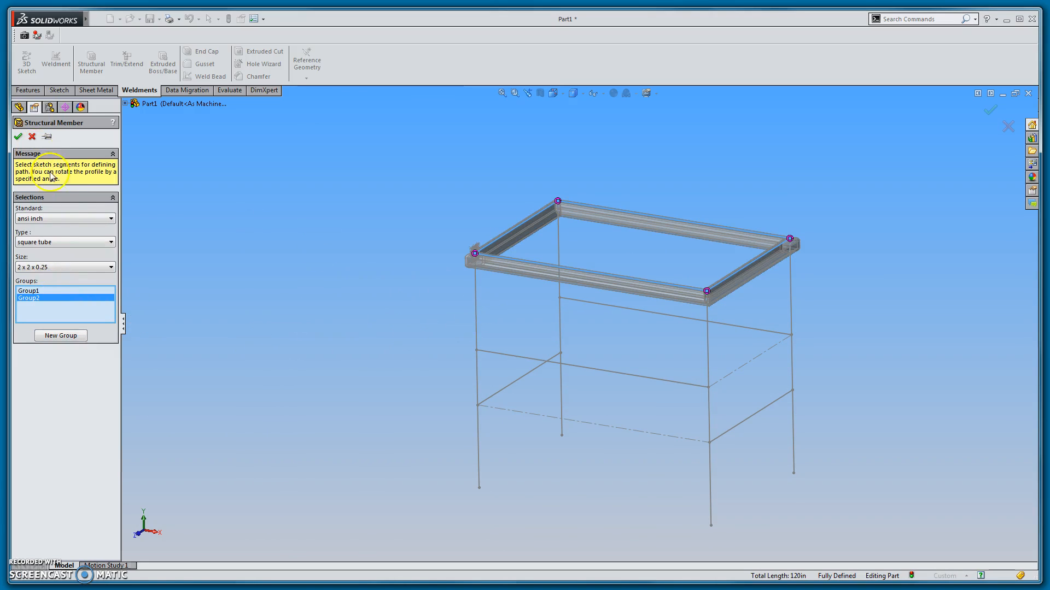
click(33, 291)
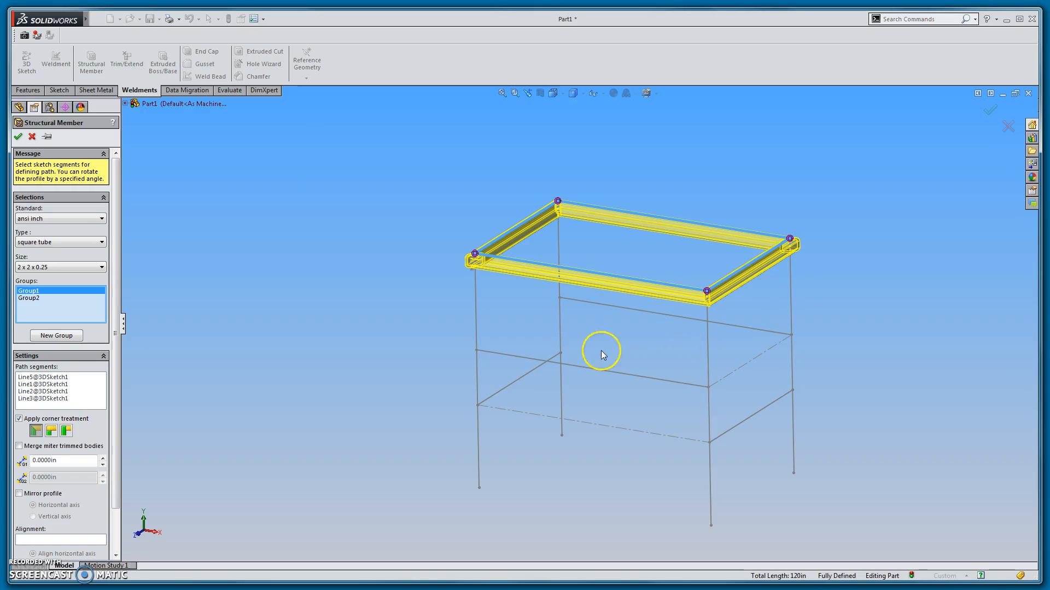
click(35, 299)
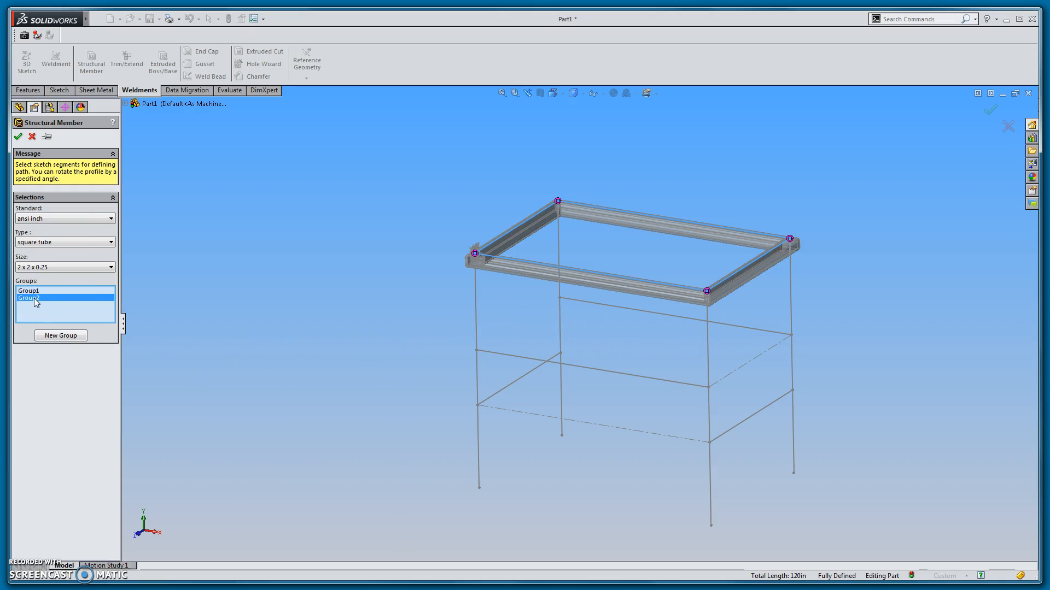
click(476, 319)
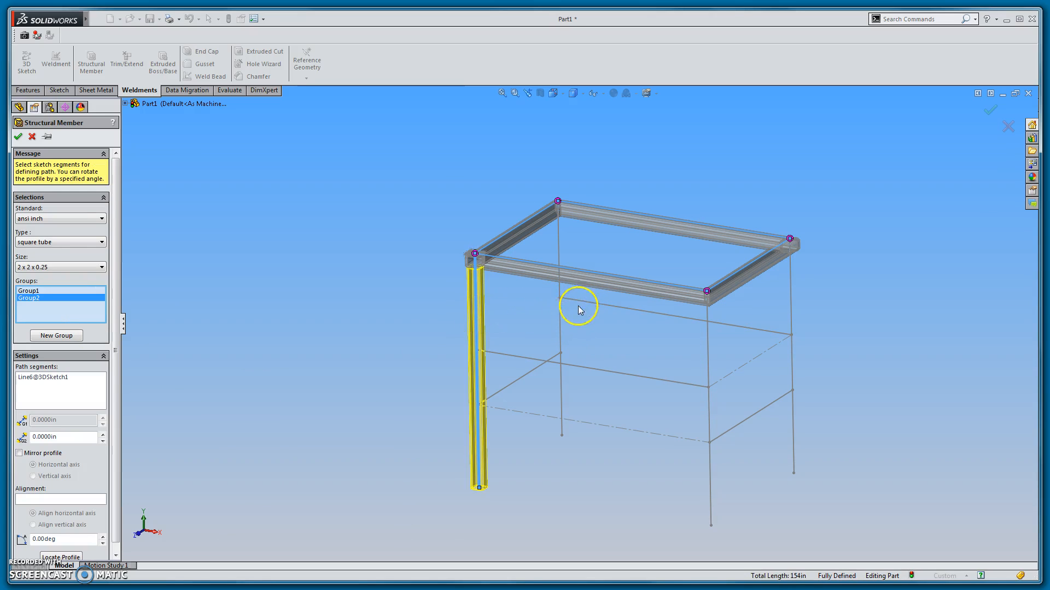
click(560, 313)
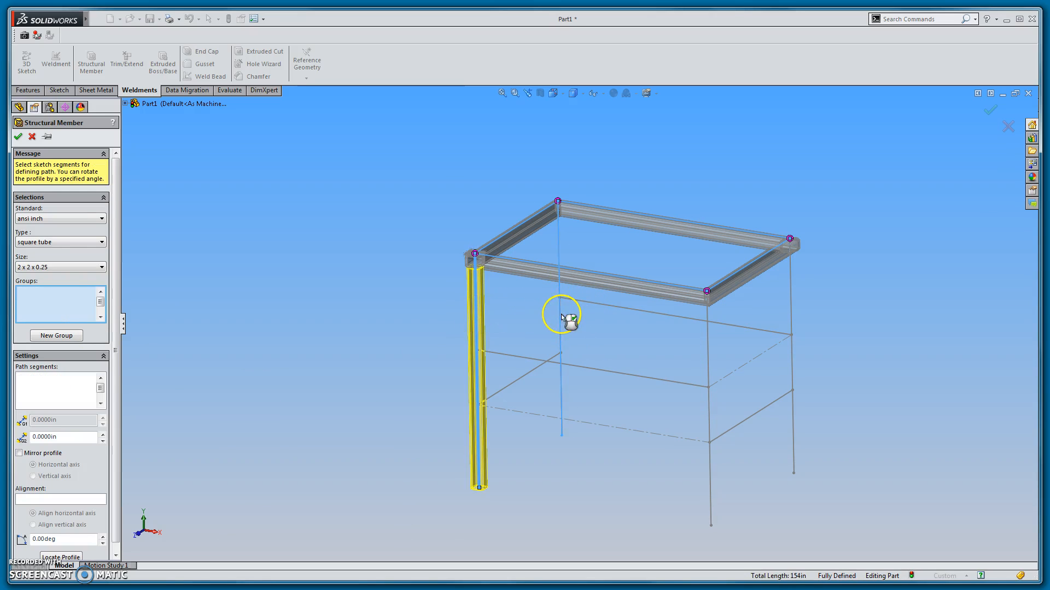
click(790, 324)
click(708, 348)
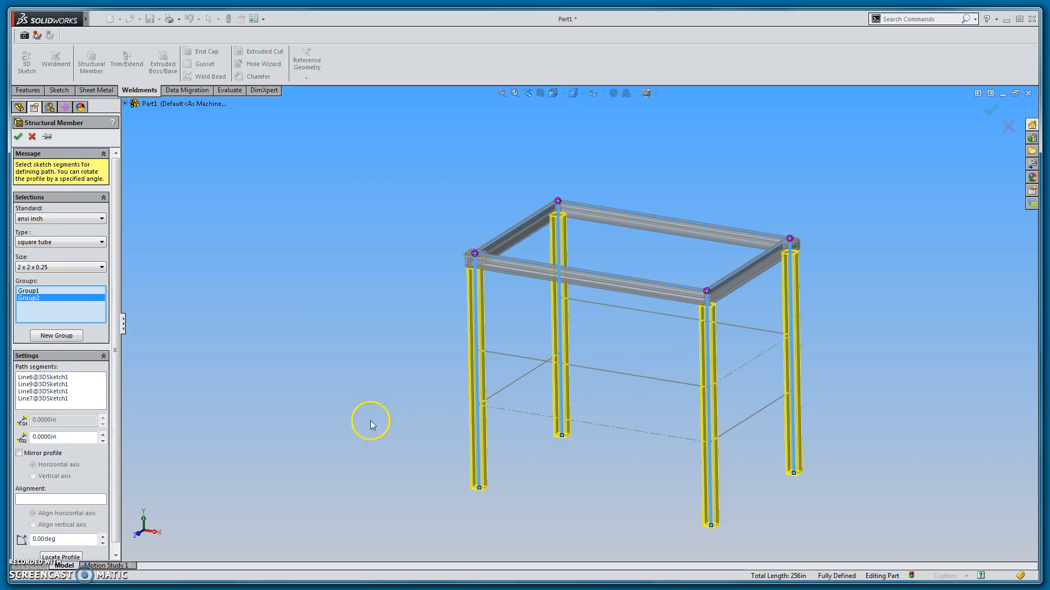
- Examine from several angles how the leg tubes line up with the mitred corners of the top frame
scroll(831, 298, down, 6)
scroll(461, 372, up, 3)
middle_drag(461, 372, 536, 504)
scroll(697, 320, down, 2)
scroll(629, 309, down, 6)
middle_drag(586, 309, 604, 311)
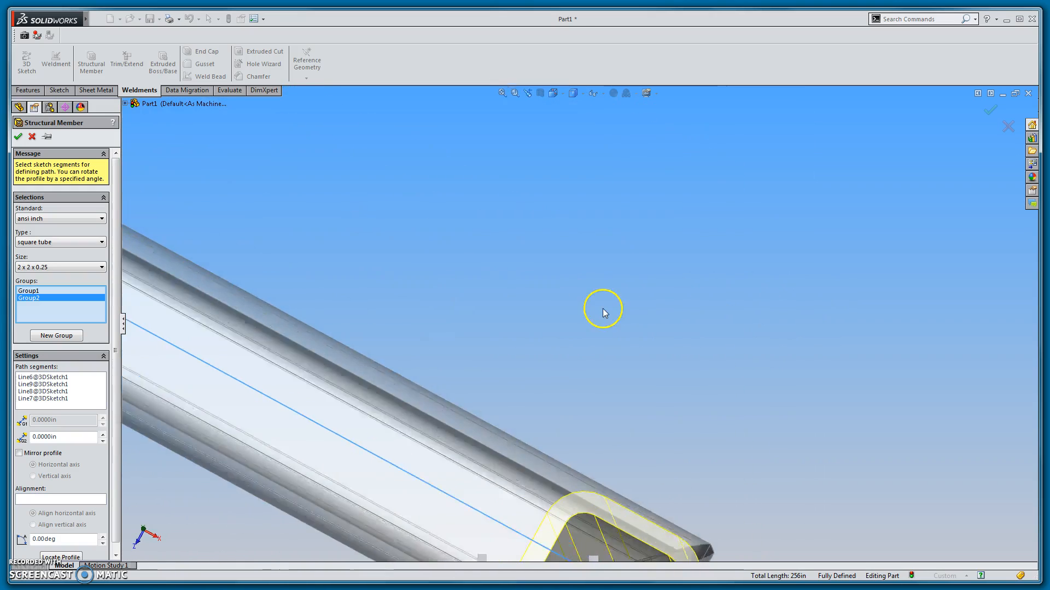
scroll(604, 312, up, 4)
middle_drag(658, 440, 639, 474)
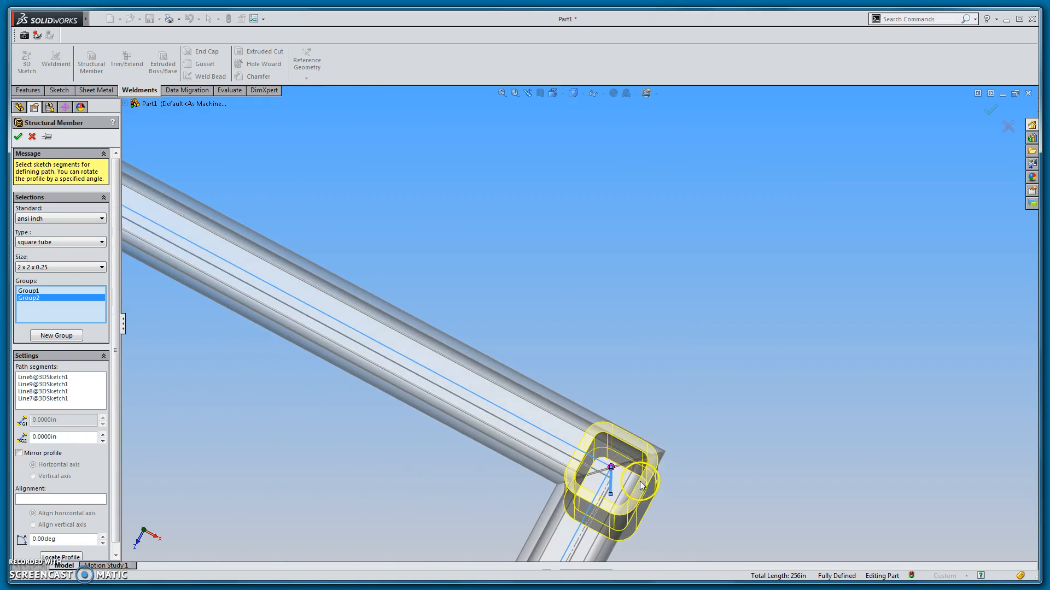
scroll(621, 473, up, 3)
scroll(592, 431, down, 5)
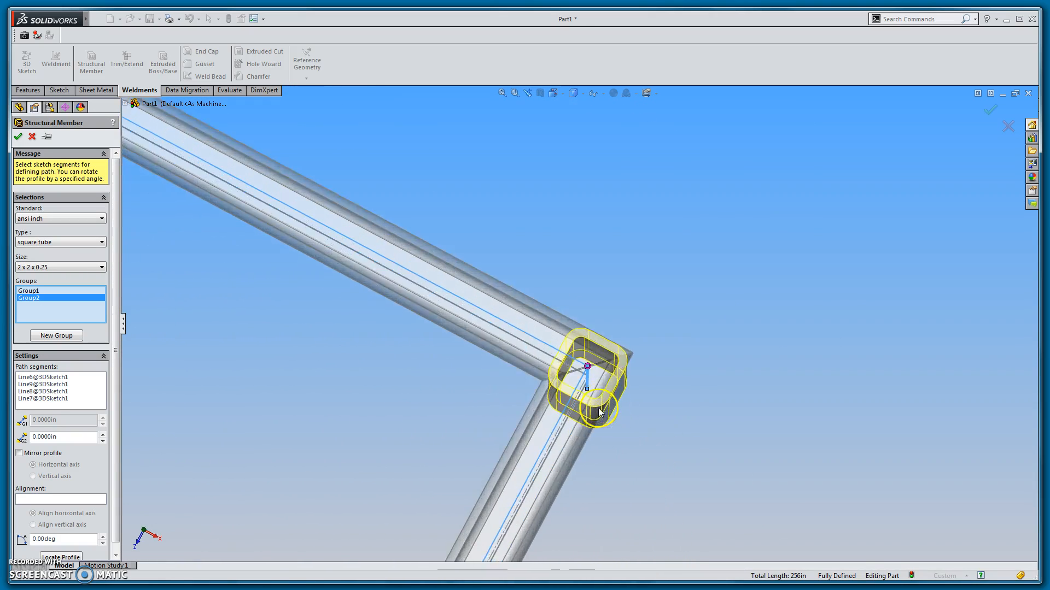
scroll(593, 344, up, 2)
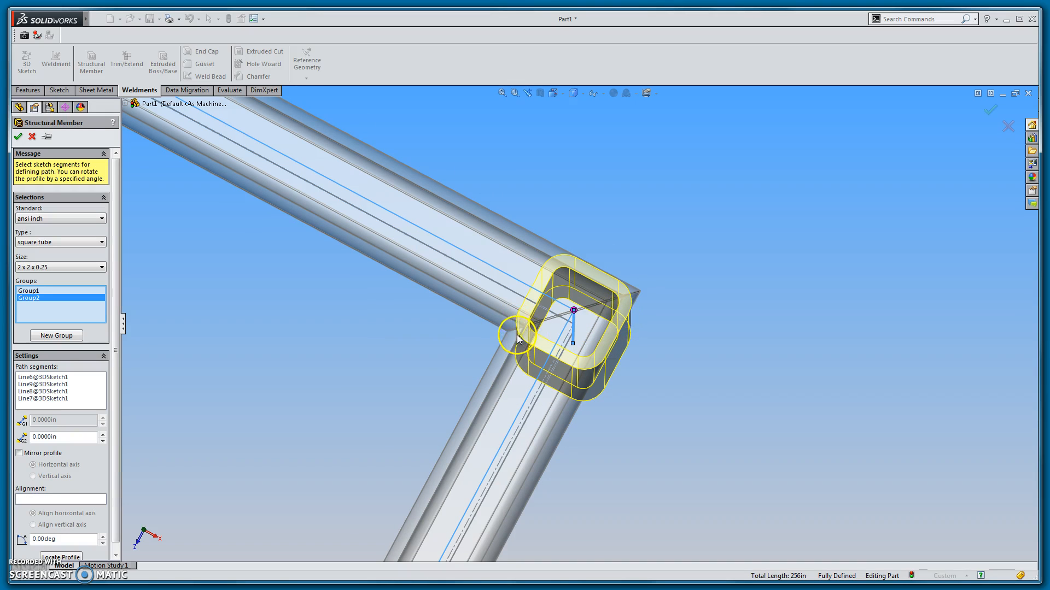
scroll(519, 338, up, 6)
middle_drag(522, 353, 464, 467)
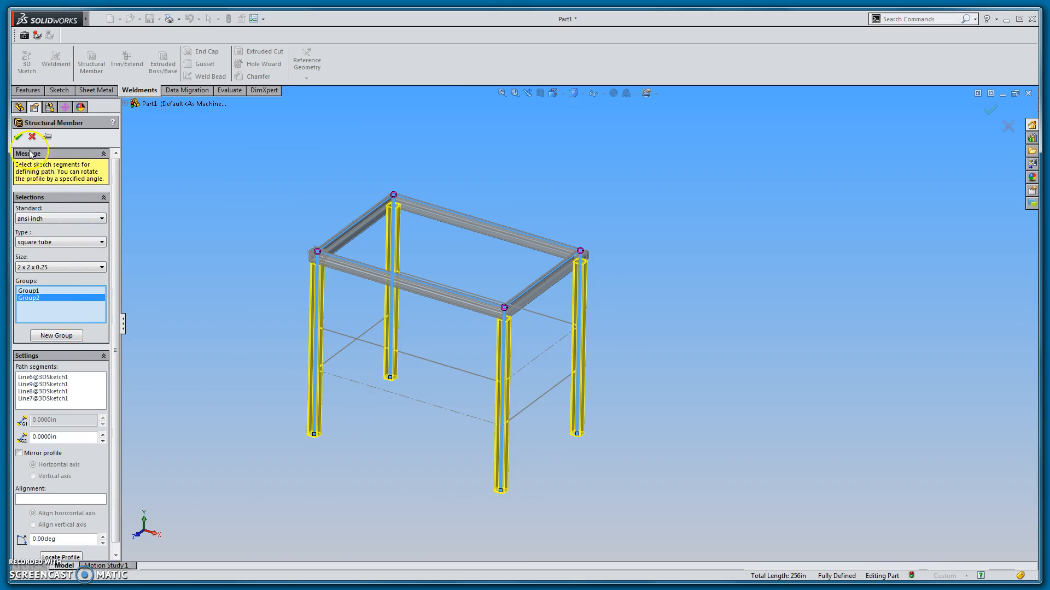
- Finish the structural member covering the tabletop frame and legs, and reopen it briefly to review its groups
click(18, 138)
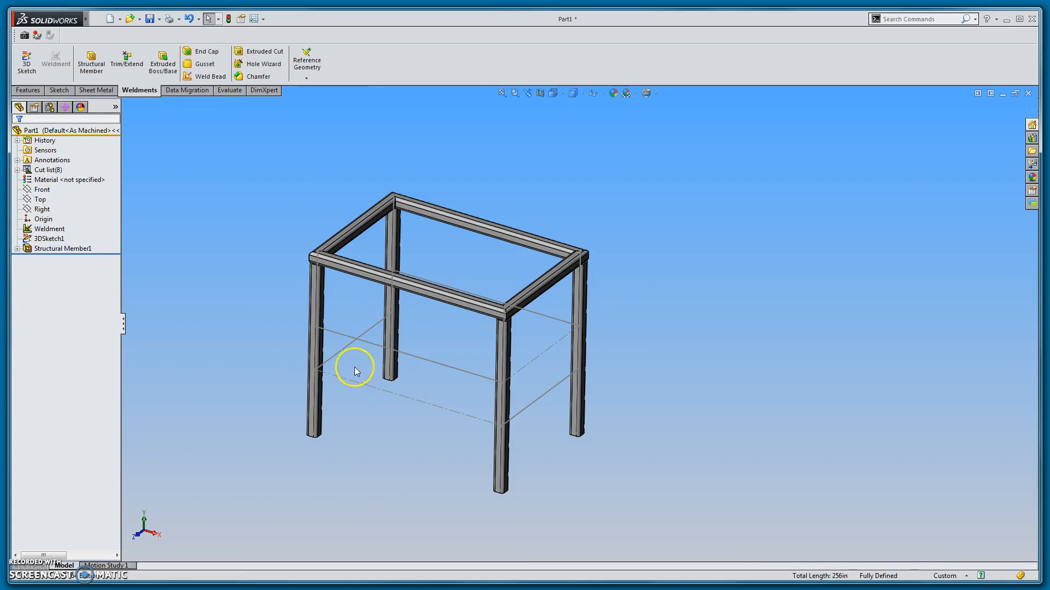
right_click(63, 249)
click(75, 219)
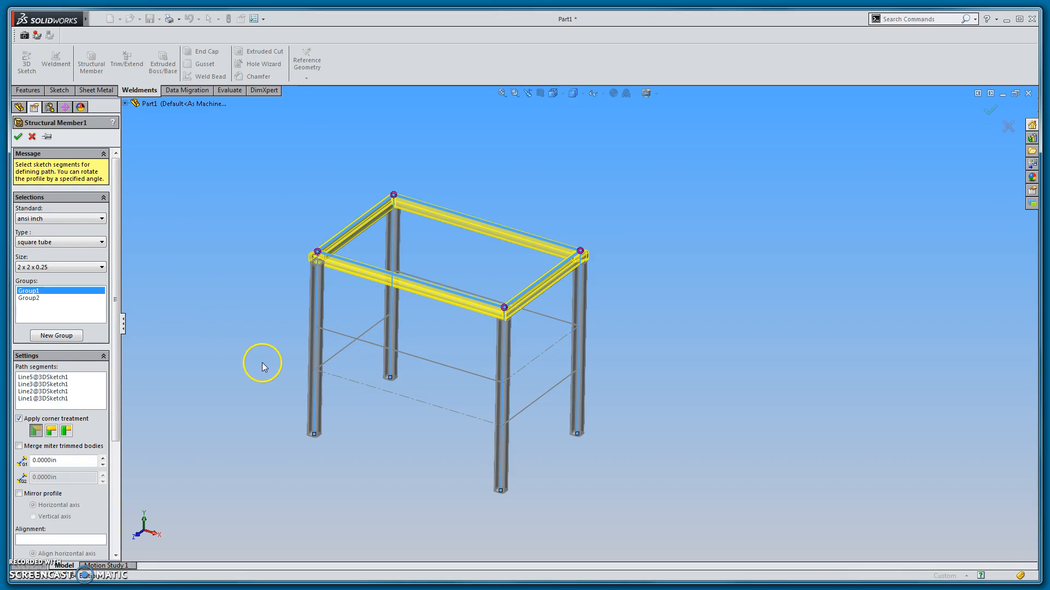
click(18, 137)
- Start a second structural member using the ansi inch rectangular tube in size 3 x 2 x 0.25
click(91, 61)
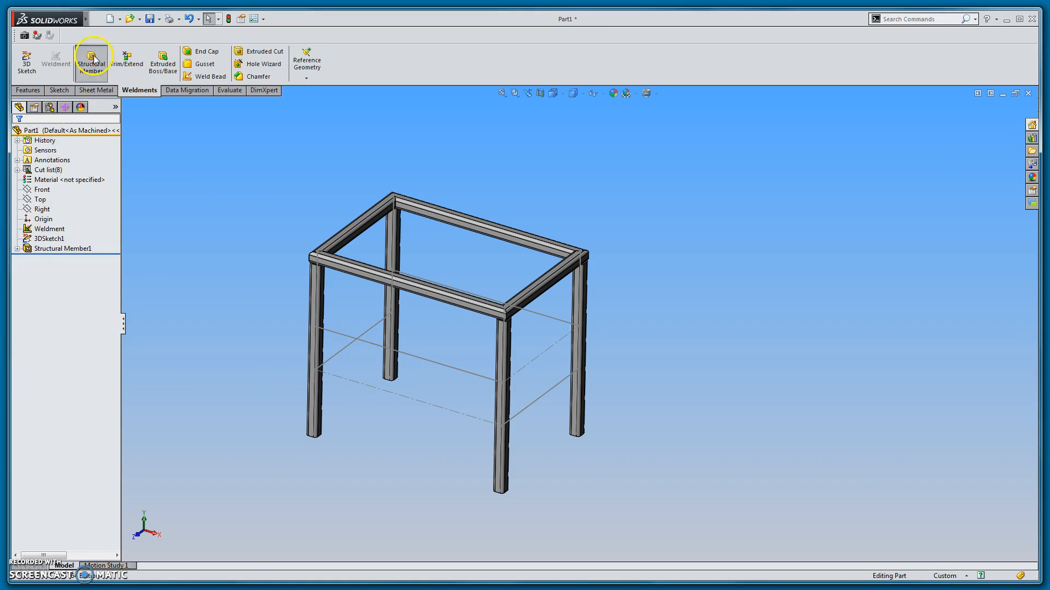
click(73, 241)
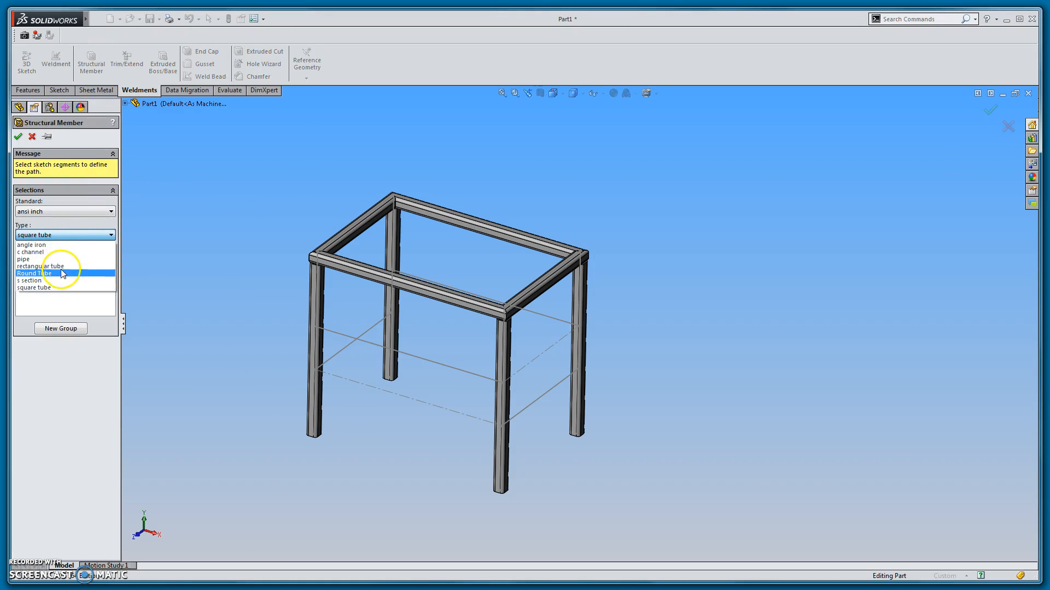
click(64, 273)
click(63, 236)
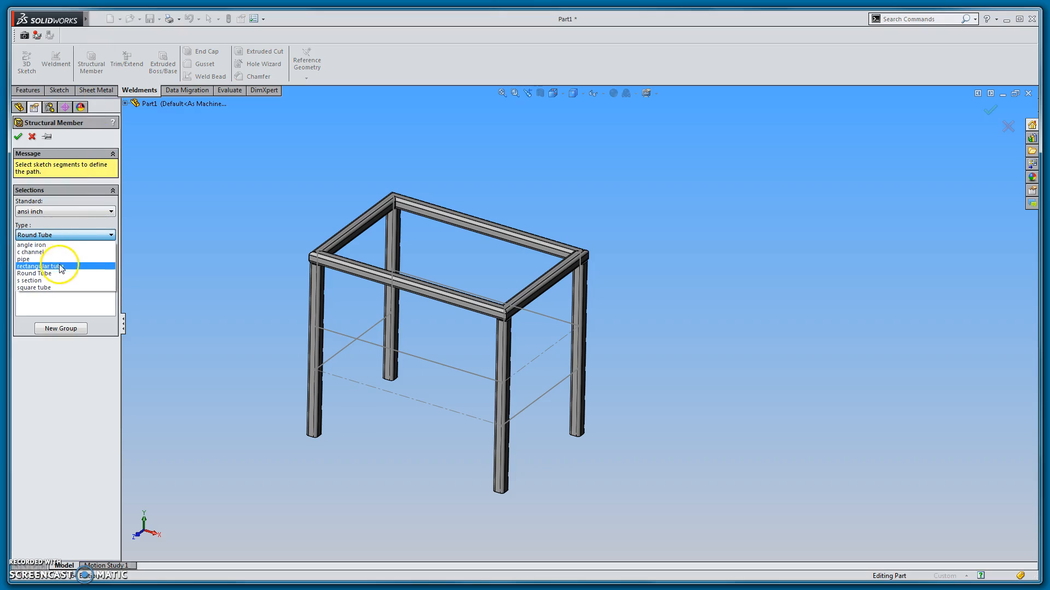
click(60, 269)
click(60, 261)
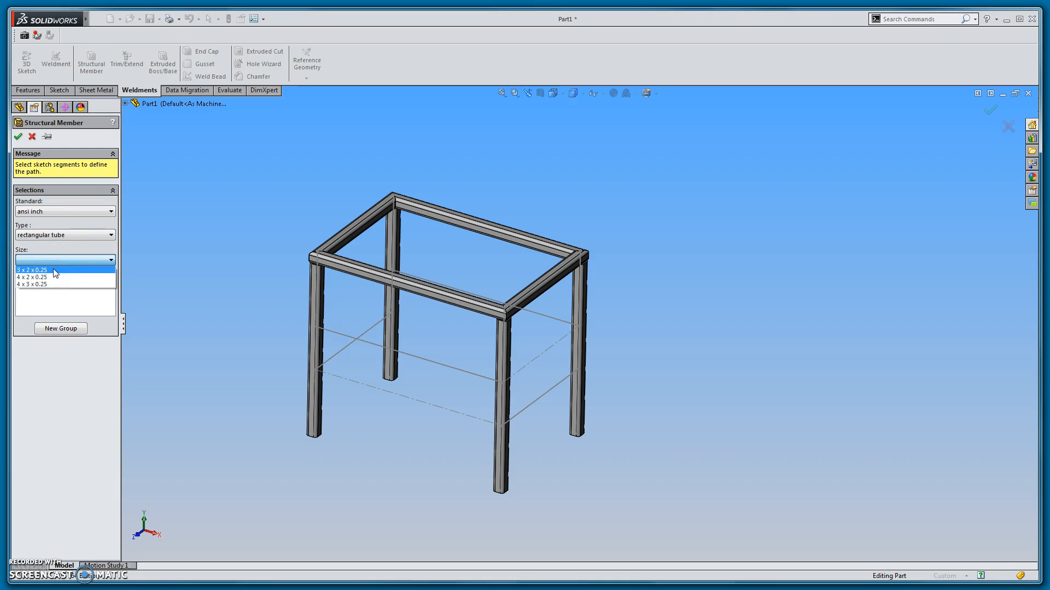
click(55, 271)
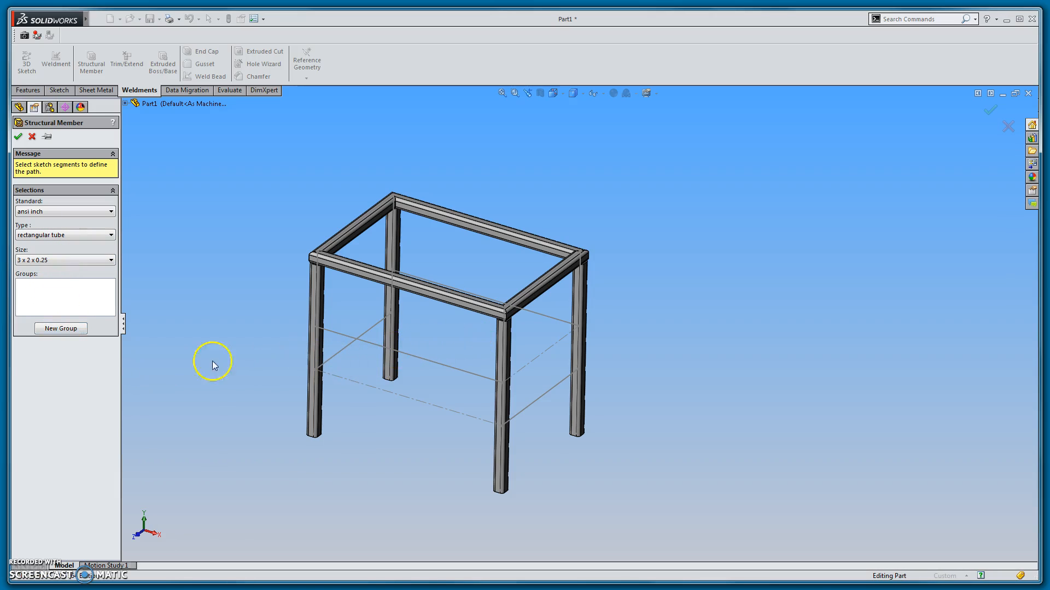
- Assign the two parallel 36 in stretcher lines between the legs to the first group of the rectangular tube member
click(81, 330)
click(410, 360)
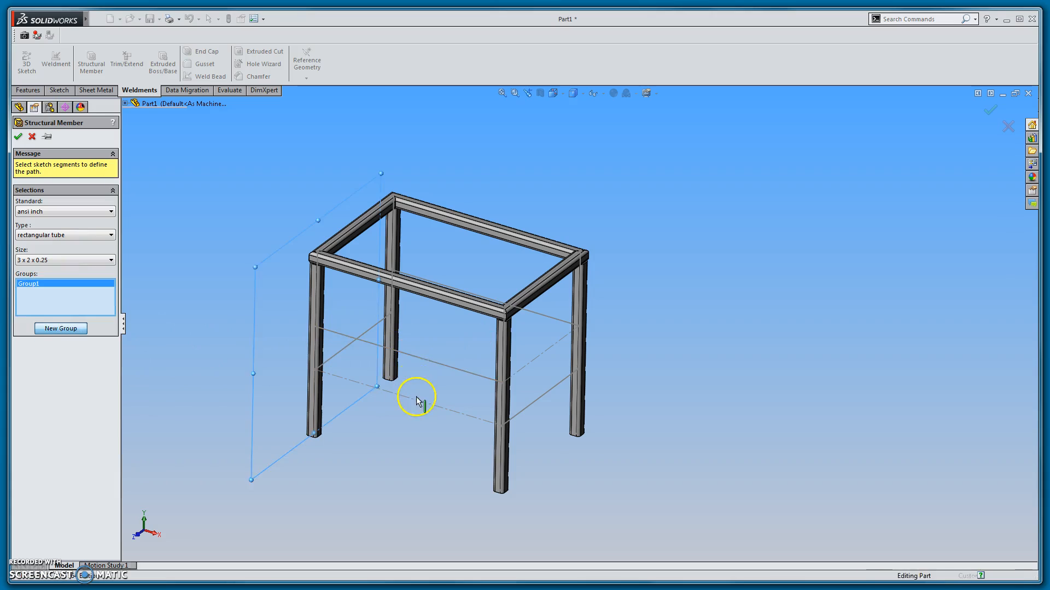
scroll(542, 361, down, 2)
mouse_move(595, 335)
middle_down()
mouse_move(512, 386)
mouse_move(417, 425)
middle_up()
scroll(539, 360, down, 4)
scroll(512, 386, down, 2)
scroll(506, 386, up, 3)
scroll(417, 424, up, 2)
- Try a 90-degree rotation of the long stretchers' tube profile and return the angle to 0 degrees
drag(67, 544, 37, 536)
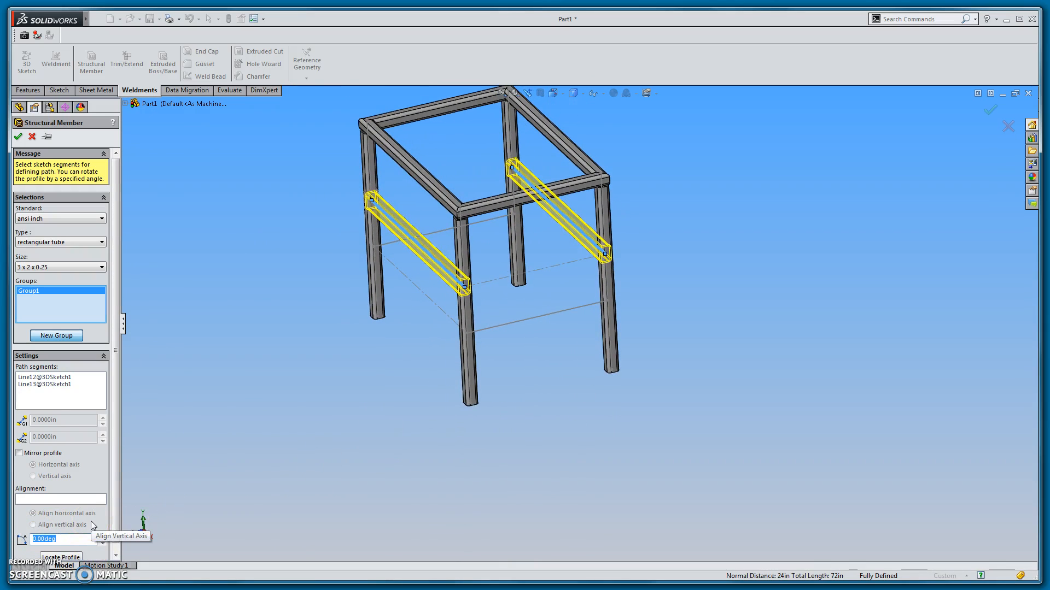
text(90)
click(666, 391)
scroll(432, 298, down, 5)
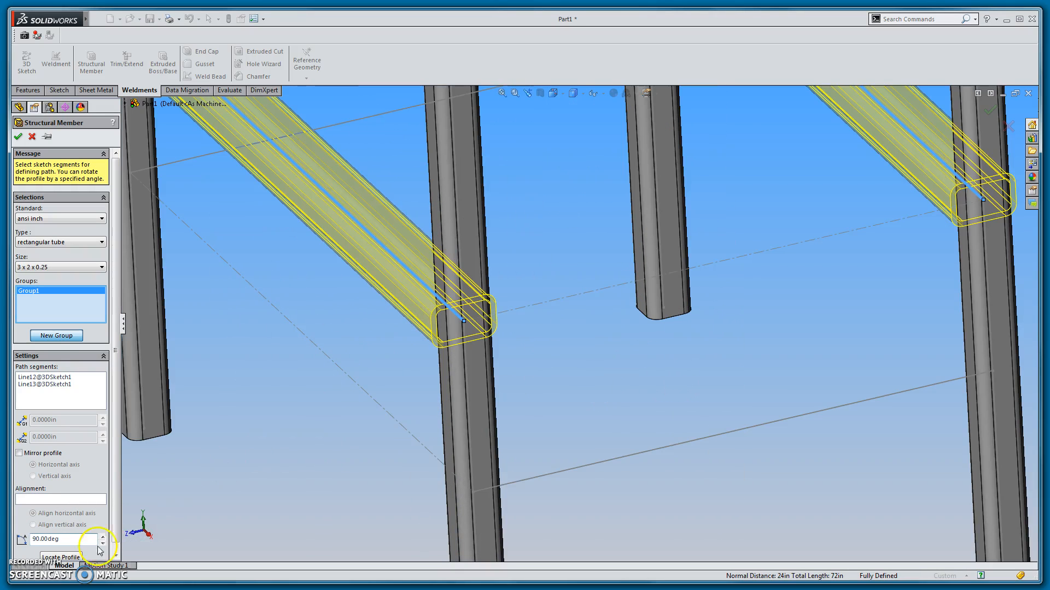
scroll(118, 479, down, 1)
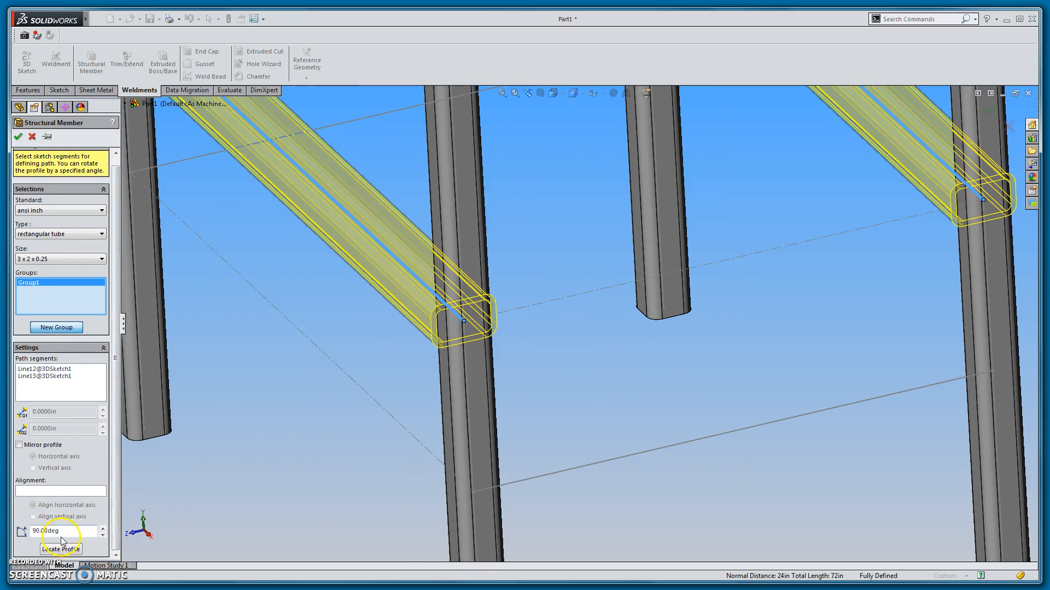
drag(47, 531, 58, 531)
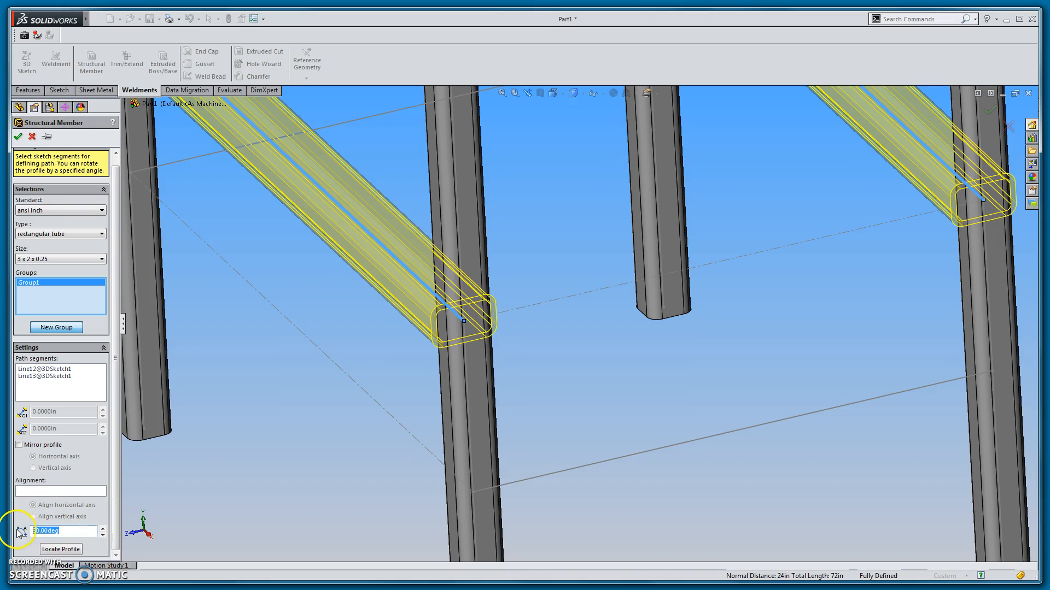
key(Return)
- Examine from several angles how the 3 in tall stretcher tubes sit against the legs
scroll(511, 383, up, 5)
middle_drag(536, 351, 703, 321)
scroll(716, 327, up, 3)
scroll(721, 323, down, 6)
scroll(723, 319, up, 2)
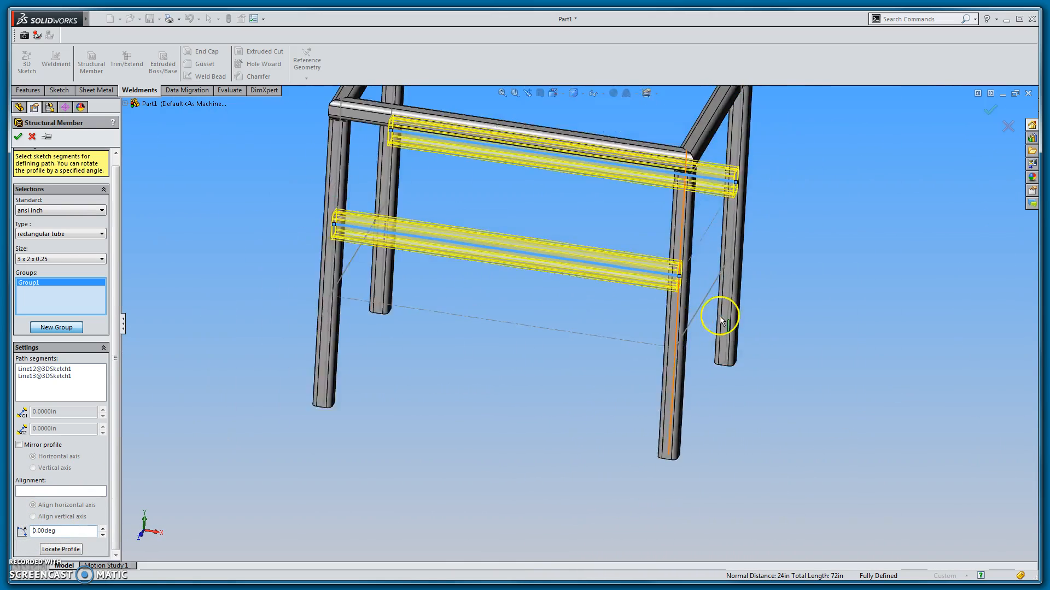
scroll(627, 286, down, 6)
scroll(640, 294, down, 2)
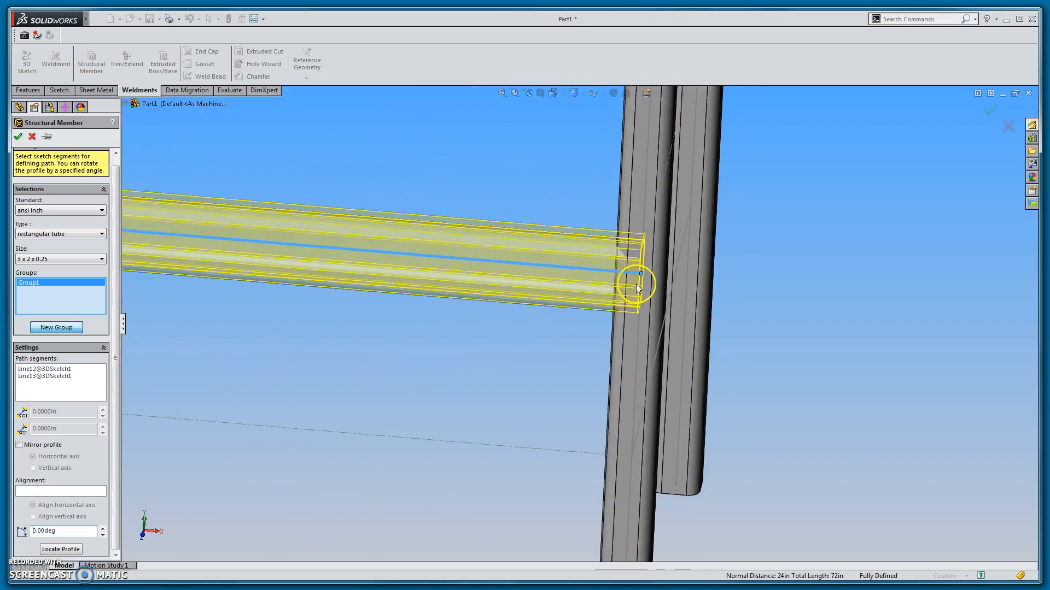
scroll(634, 286, up, 5)
scroll(635, 287, down, 2)
- Add a second group with the two lower 24 in side stretcher lines and finish the rectangular tube member
middle_drag(635, 287, 110, 331)
click(72, 328)
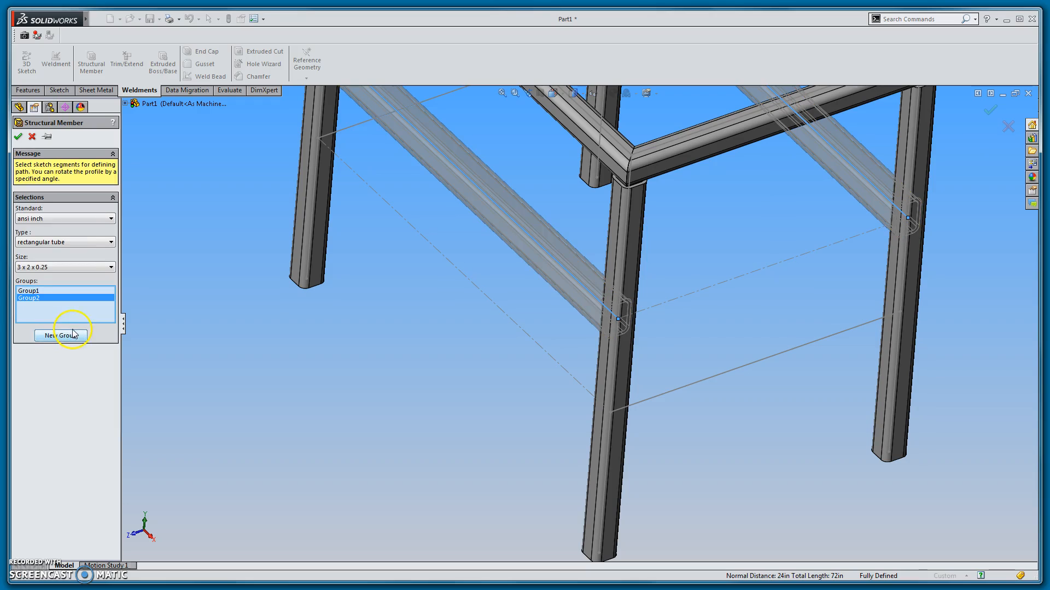
click(701, 379)
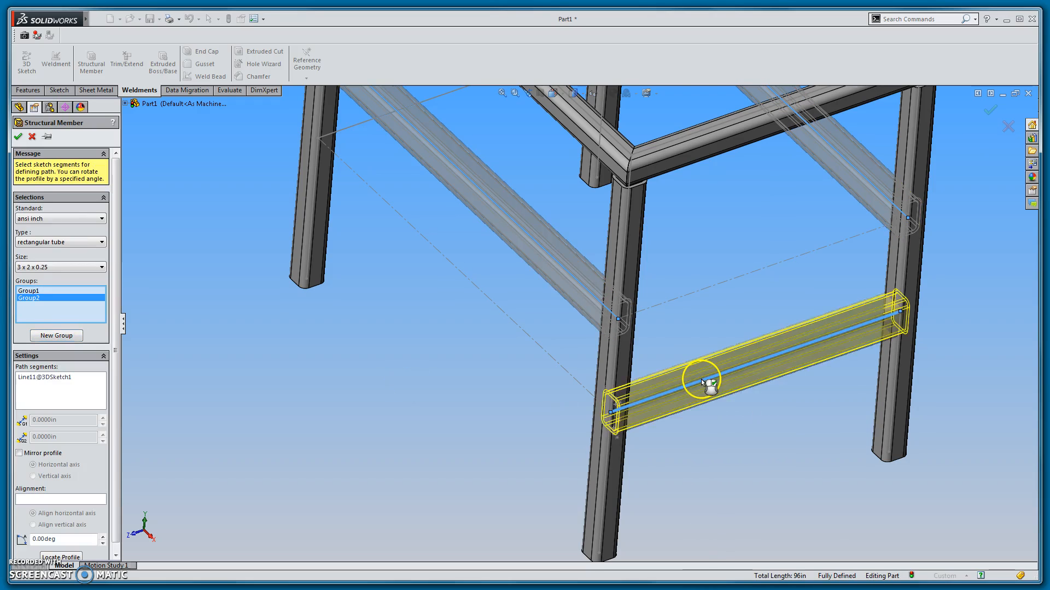
scroll(577, 322, up, 3)
click(522, 217)
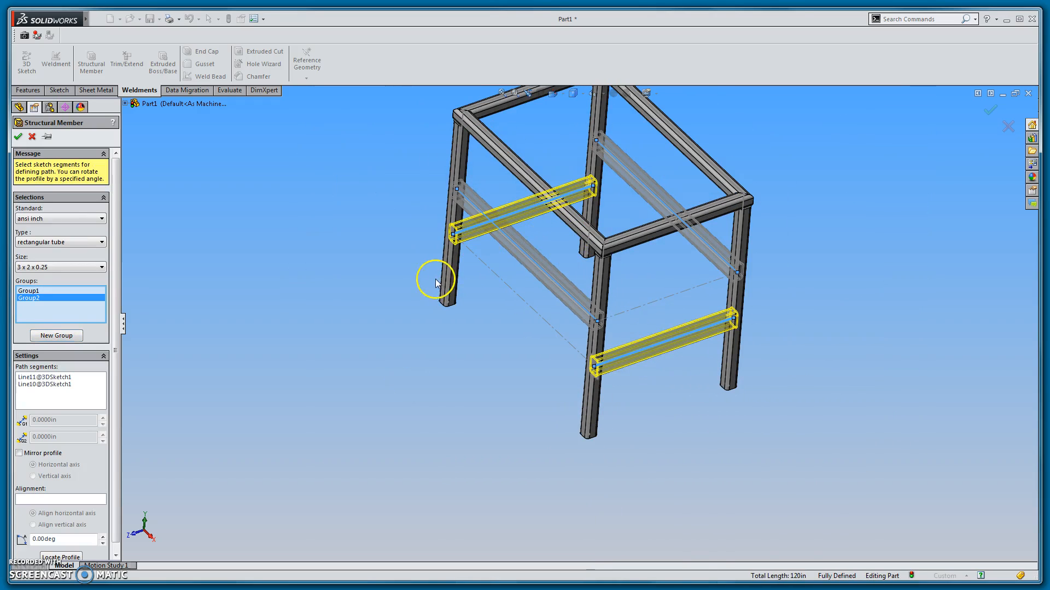
click(18, 138)
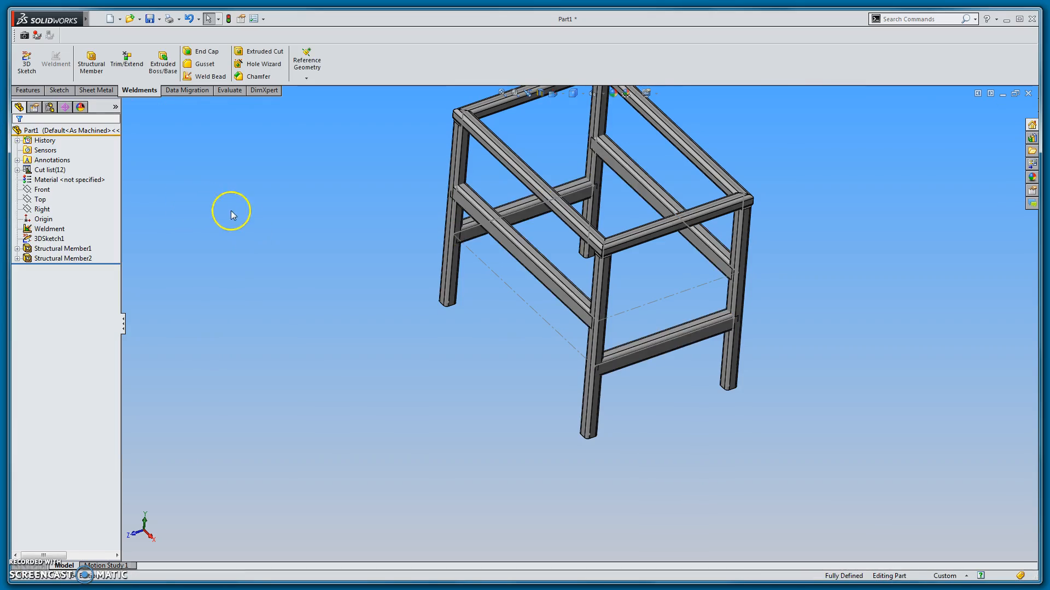
- Examine up close where the ends of the long stretcher run into the leg tubes
scroll(581, 300, down, 5)
scroll(694, 295, down, 3)
click(612, 144)
scroll(612, 145, up, 3)
middle_drag(615, 151, 581, 280)
scroll(638, 260, up, 2)
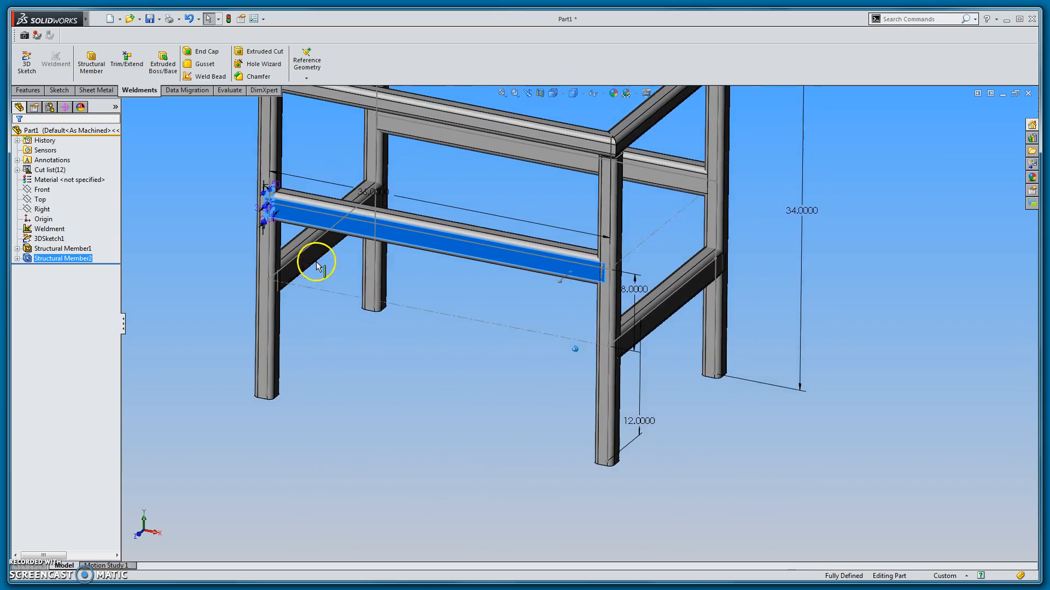
scroll(585, 259, down, 4)
scroll(625, 347, down, 3)
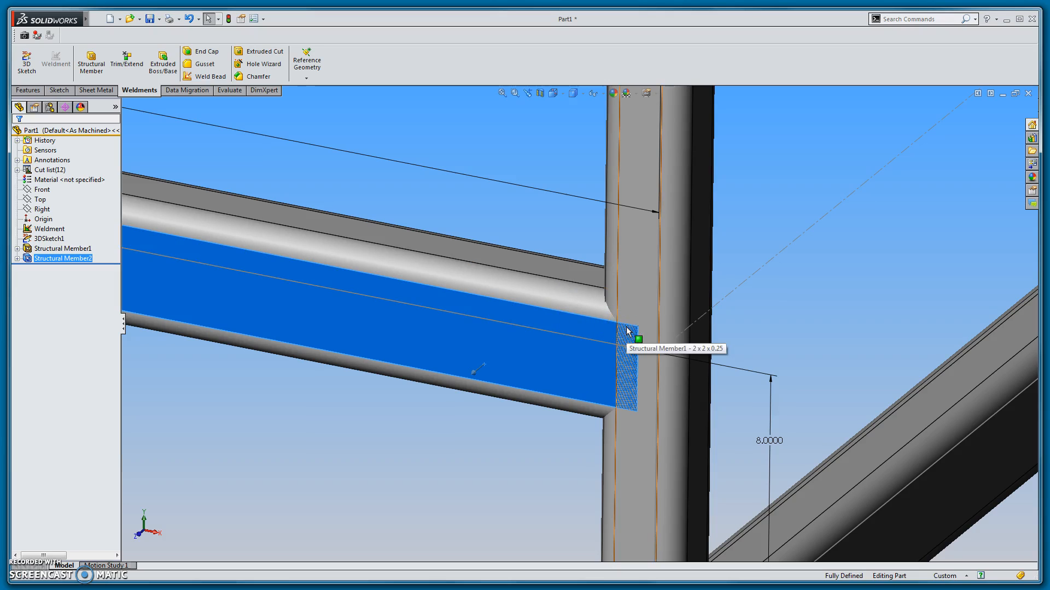
- Start a Trim/Extend operation and choose all four rectangular stretchers as the bodies being trimmed
click(122, 63)
scroll(473, 297, up, 5)
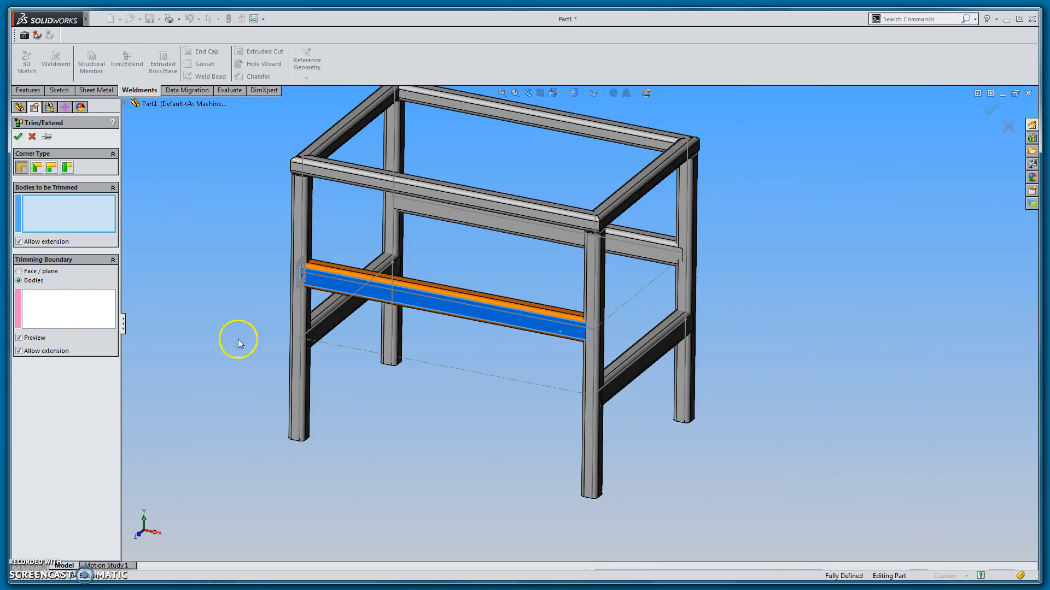
click(60, 215)
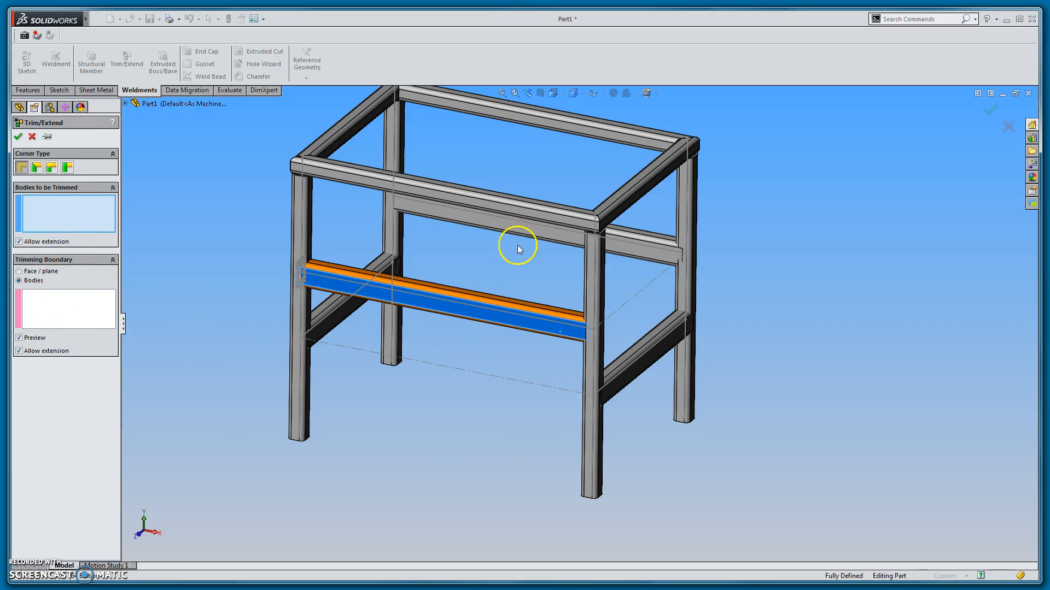
click(523, 224)
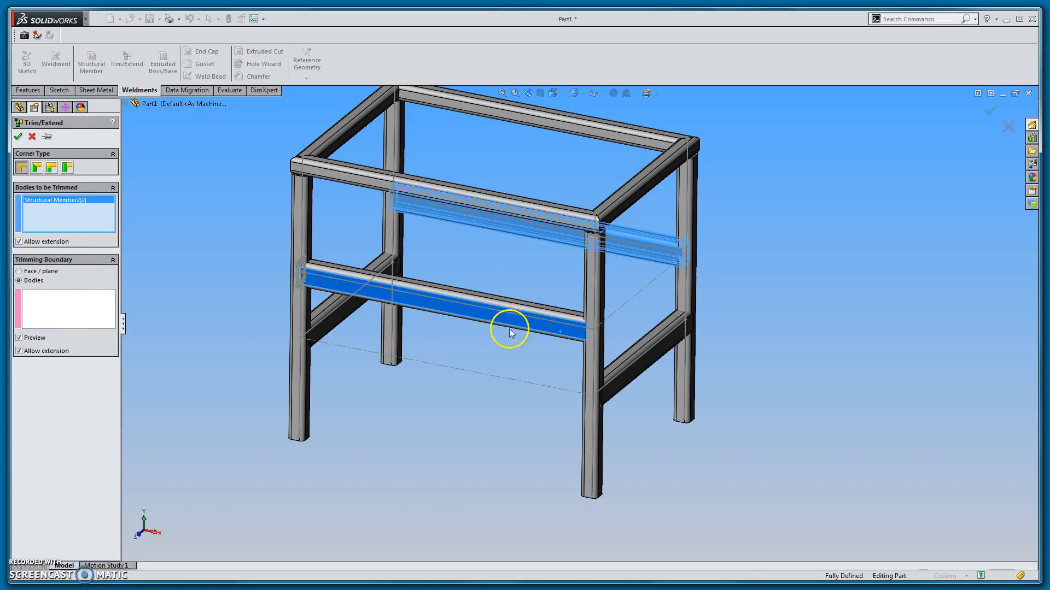
click(562, 322)
click(635, 376)
click(330, 310)
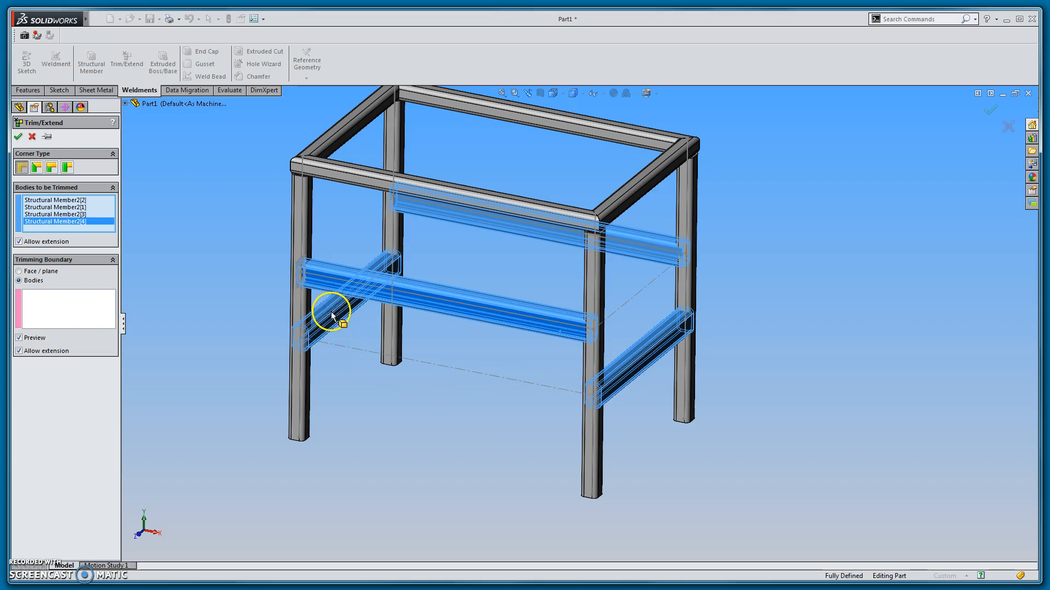
- Use the four leg tubes as the trimming boundary bodies and complete the trim of the stretchers
click(82, 308)
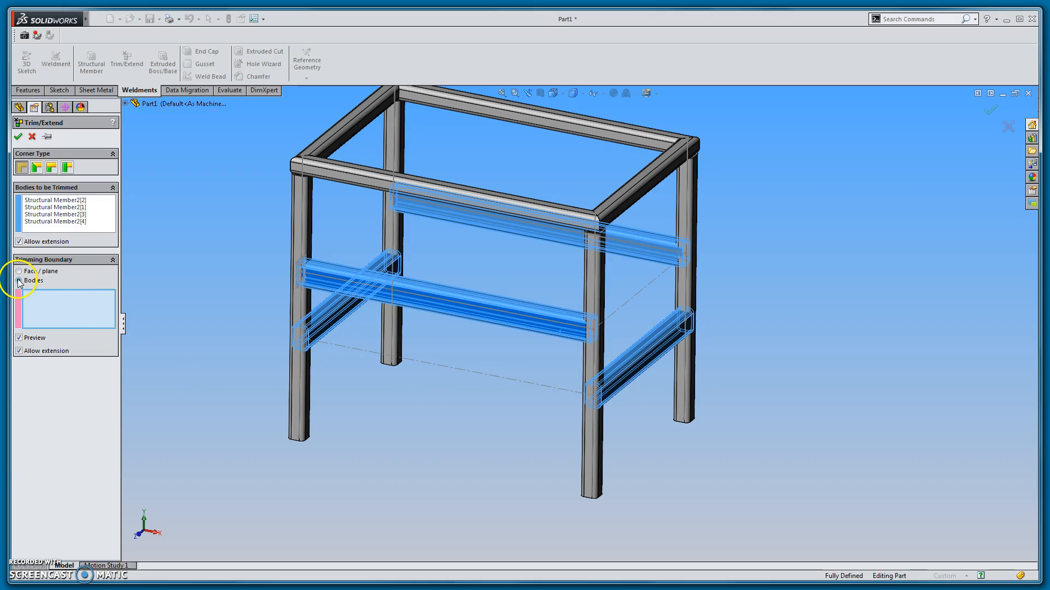
click(299, 228)
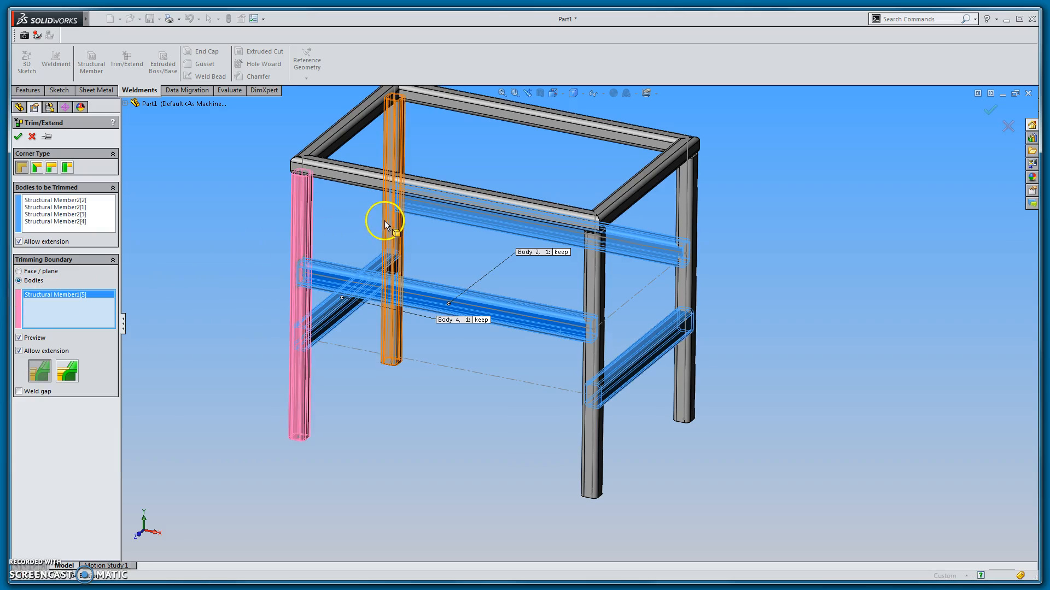
click(385, 221)
click(691, 218)
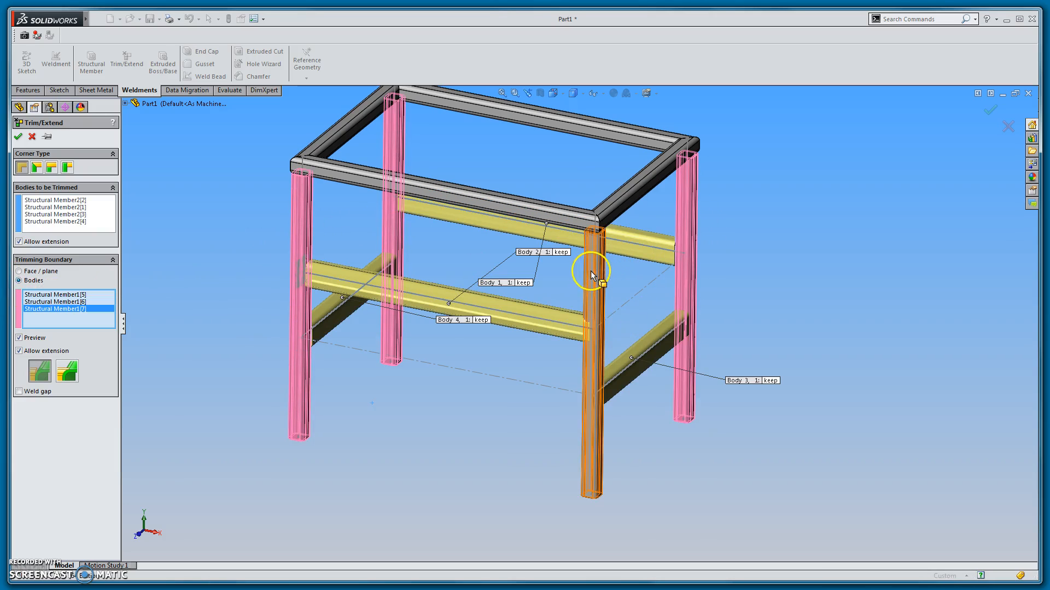
click(586, 266)
click(19, 136)
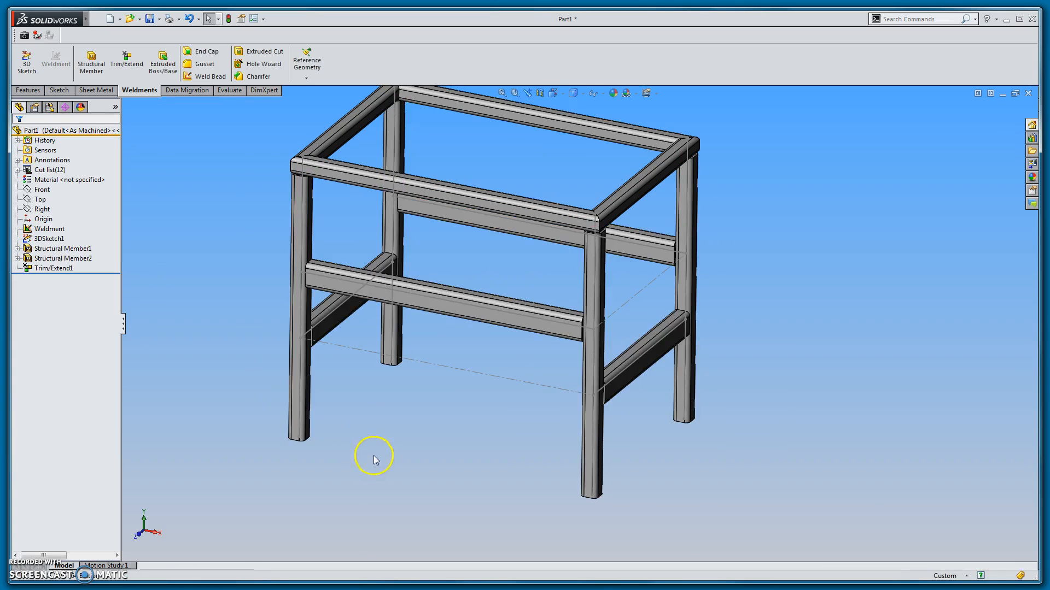
- Suppress the Trim/Extend feature to inspect the untrimmed stretcher end inside the leg, and unsuppress it again
scroll(541, 340, down, 10)
click(45, 268)
right_click(44, 268)
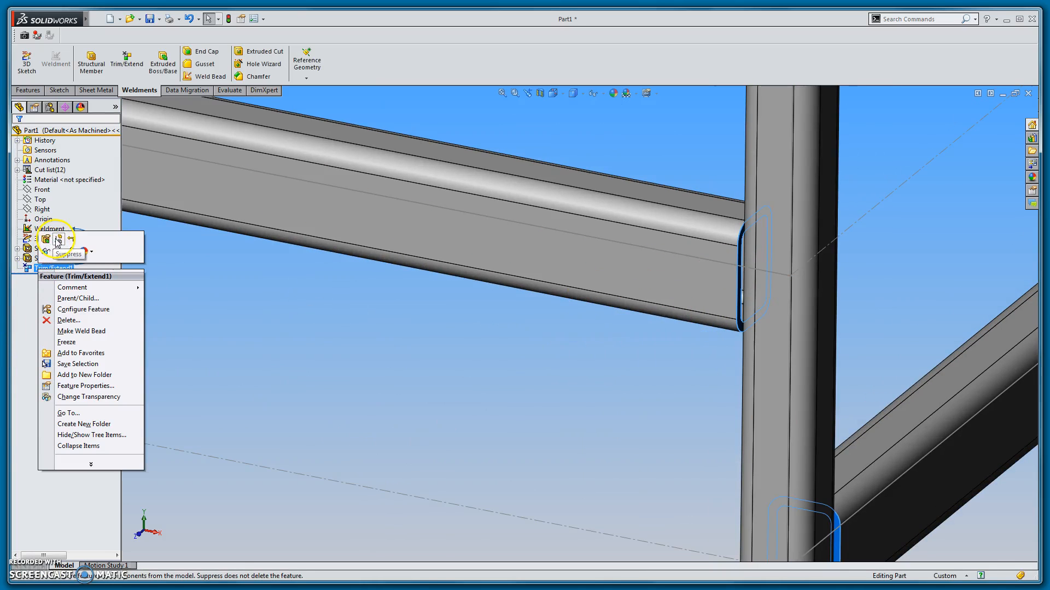
click(58, 241)
click(733, 251)
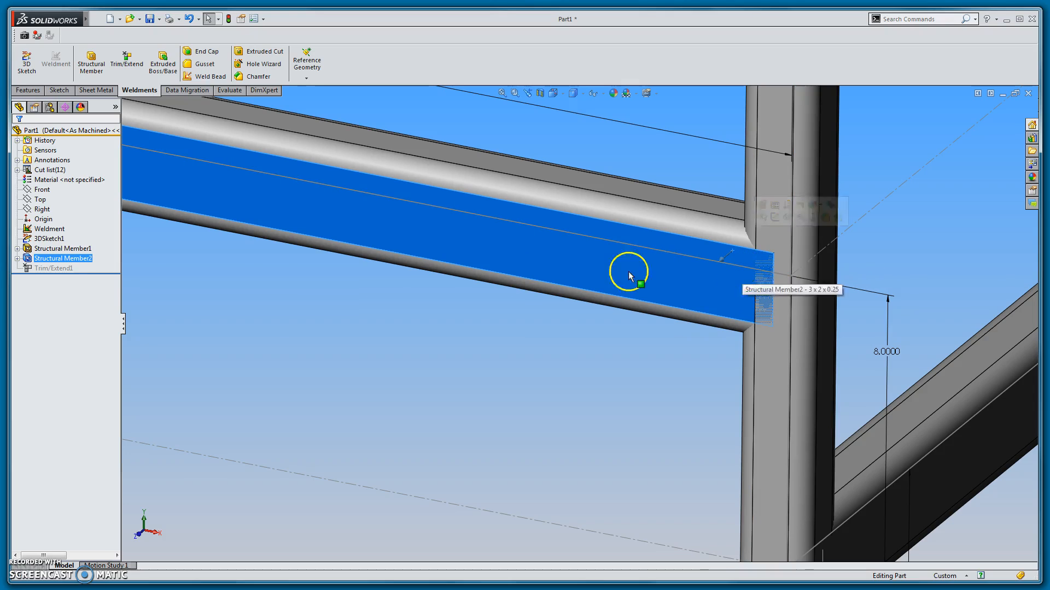
right_click(49, 264)
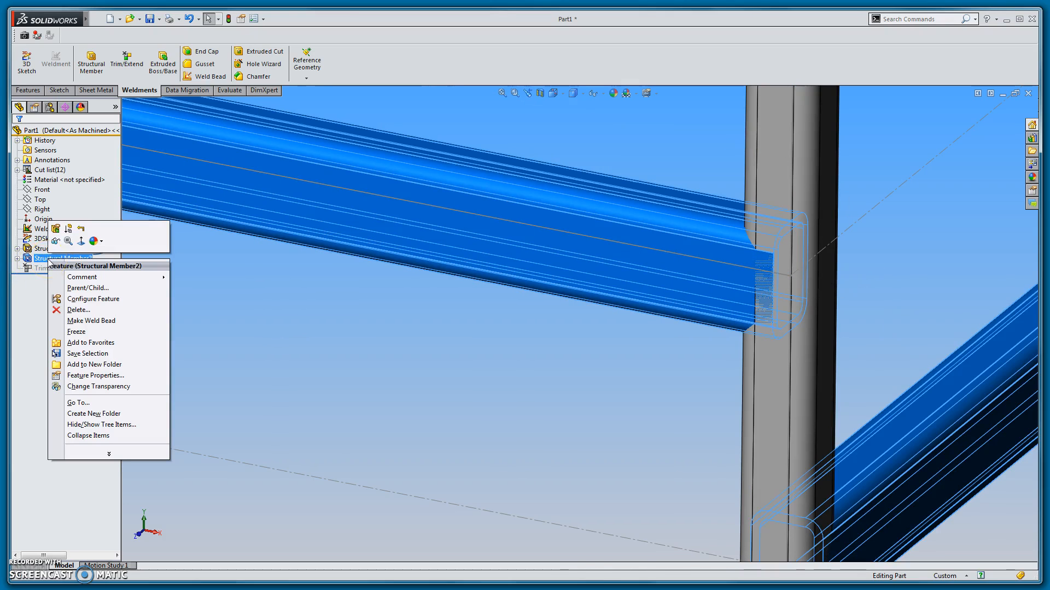
click(209, 266)
right_click(48, 270)
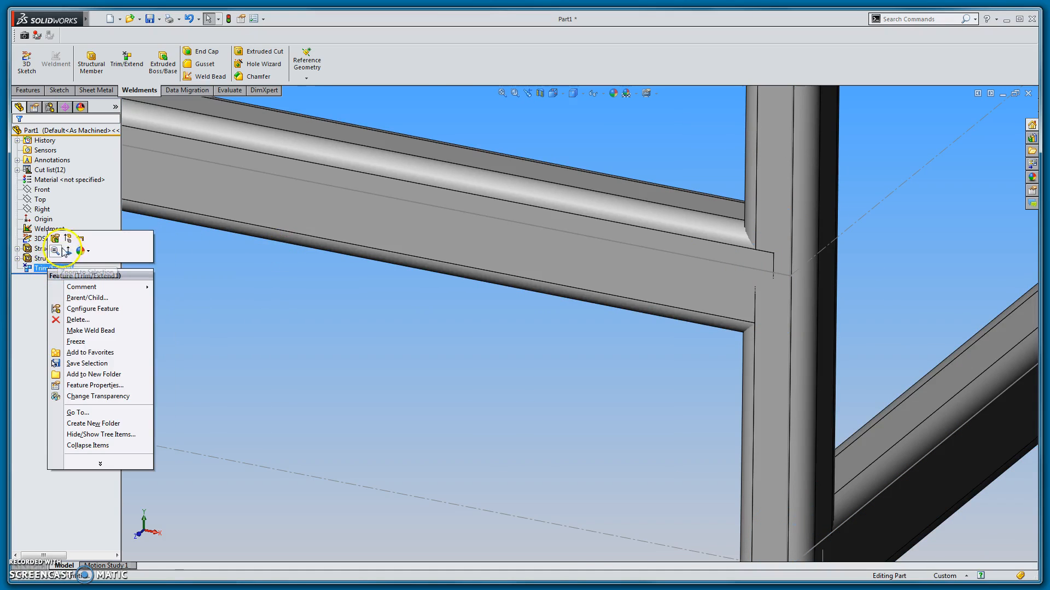
click(67, 239)
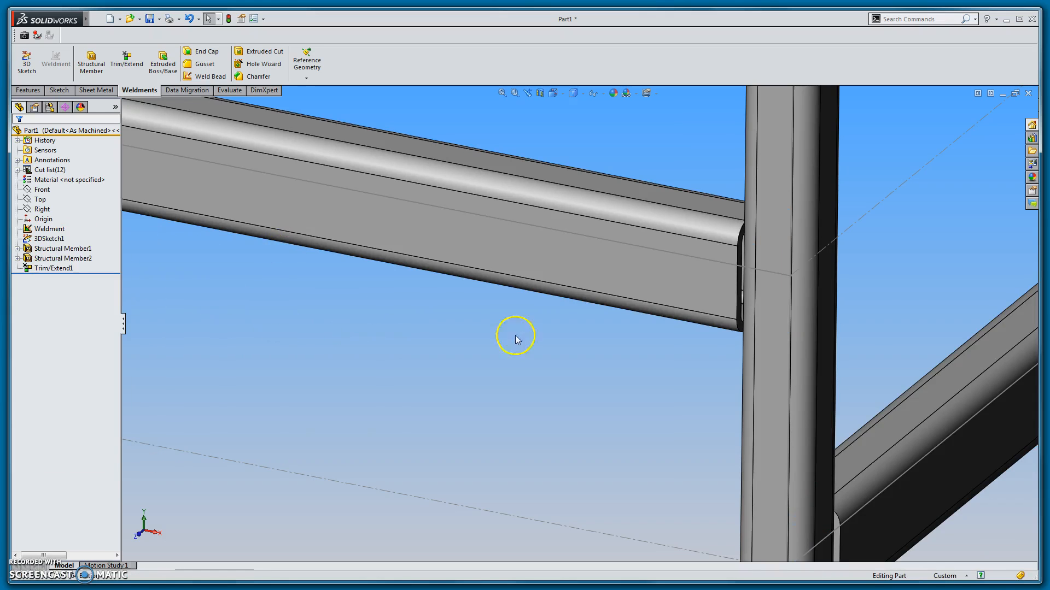
- Examine the trimmed end of the long stretcher against the rounded corner of the leg tube
scroll(715, 271, down, 5)
scroll(693, 313, up, 5)
mouse_move(694, 313)
middle_down()
mouse_move(671, 327)
mouse_move(666, 352)
mouse_move(645, 358)
mouse_move(613, 337)
mouse_move(607, 351)
mouse_move(527, 383)
mouse_move(515, 402)
mouse_move(497, 389)
mouse_move(509, 390)
mouse_move(546, 336)
mouse_move(501, 332)
middle_up()
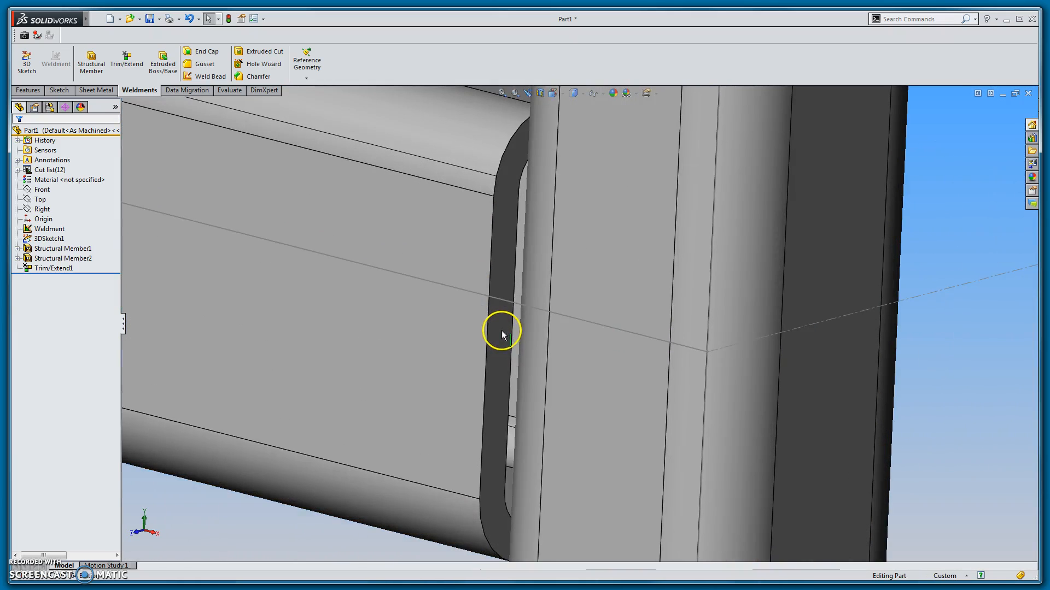
scroll(500, 330, up, 5)
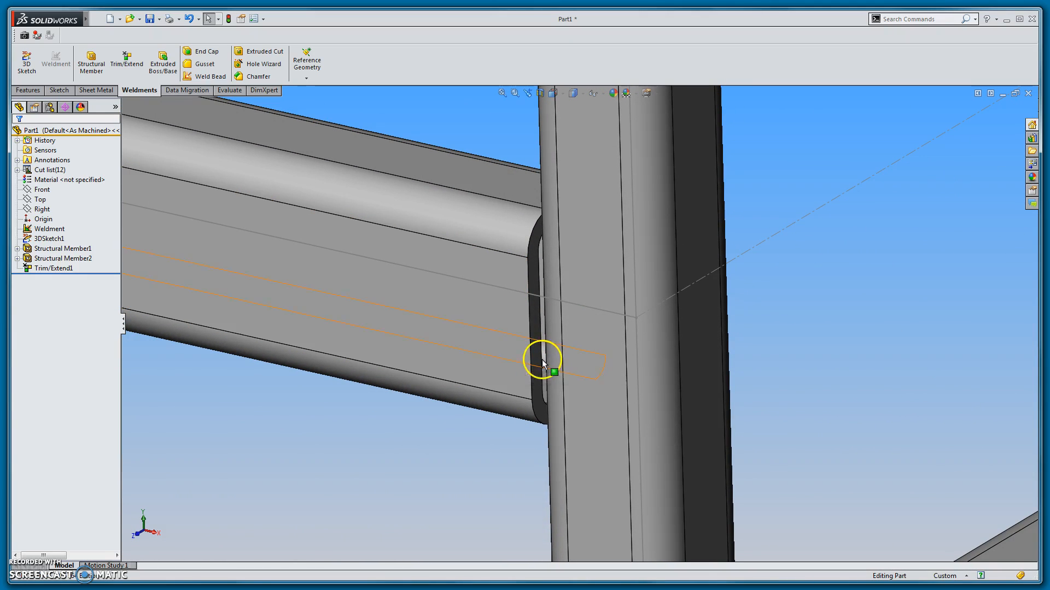
- Examine how the trimmed stretcher ends meet the rounded leg tubes around the front corner leg
scroll(537, 394, up, 6)
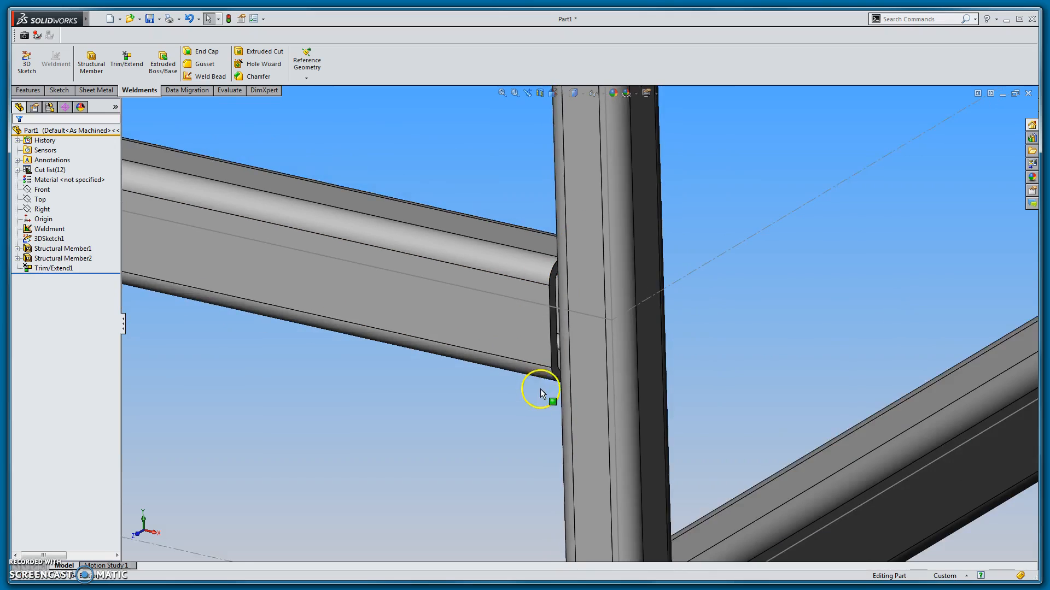
middle_drag(556, 357, 552, 359)
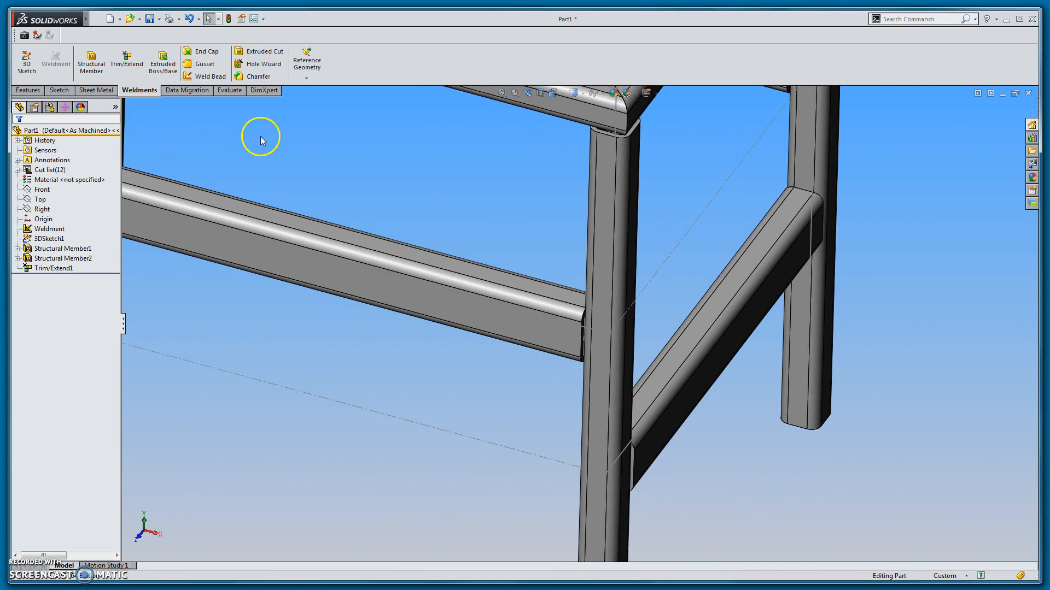
scroll(579, 323, down, 5)
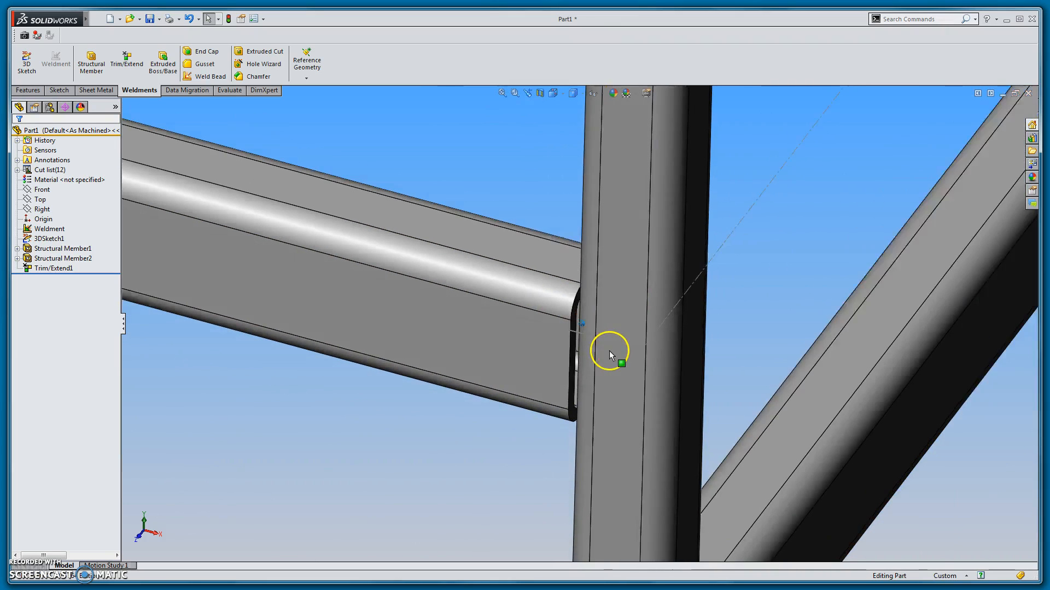
scroll(578, 371, up, 4)
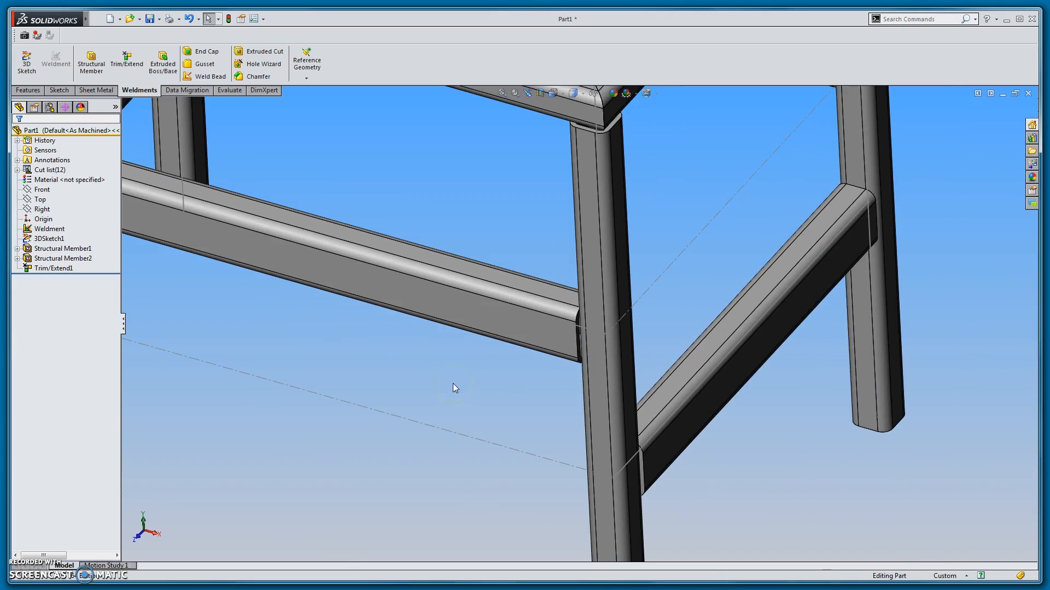
scroll(453, 384, up, 3)
middle_drag(459, 392, 451, 396)
scroll(563, 230, down, 5)
scroll(573, 294, up, 7)
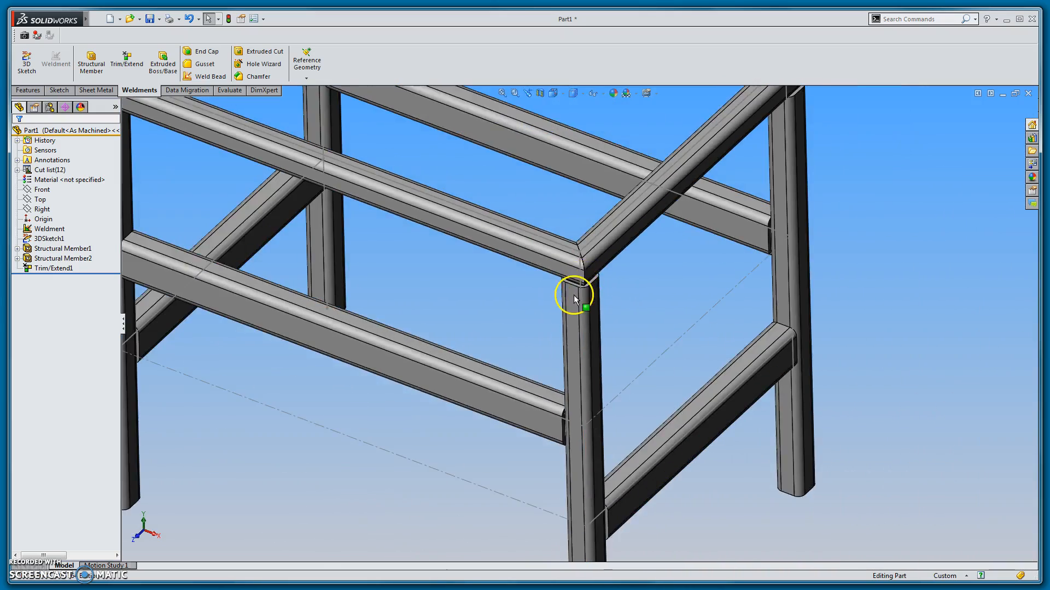
- Start an End Cap with 0.25 in outward thickness and choose the open bottom faces of the first two legs
middle_drag(525, 293, 459, 315)
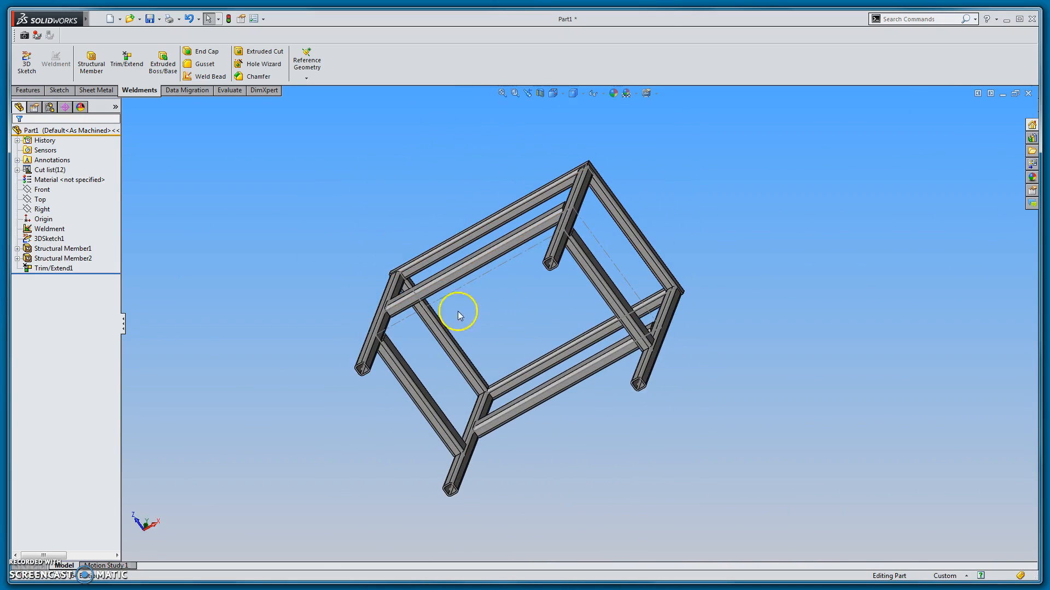
click(191, 52)
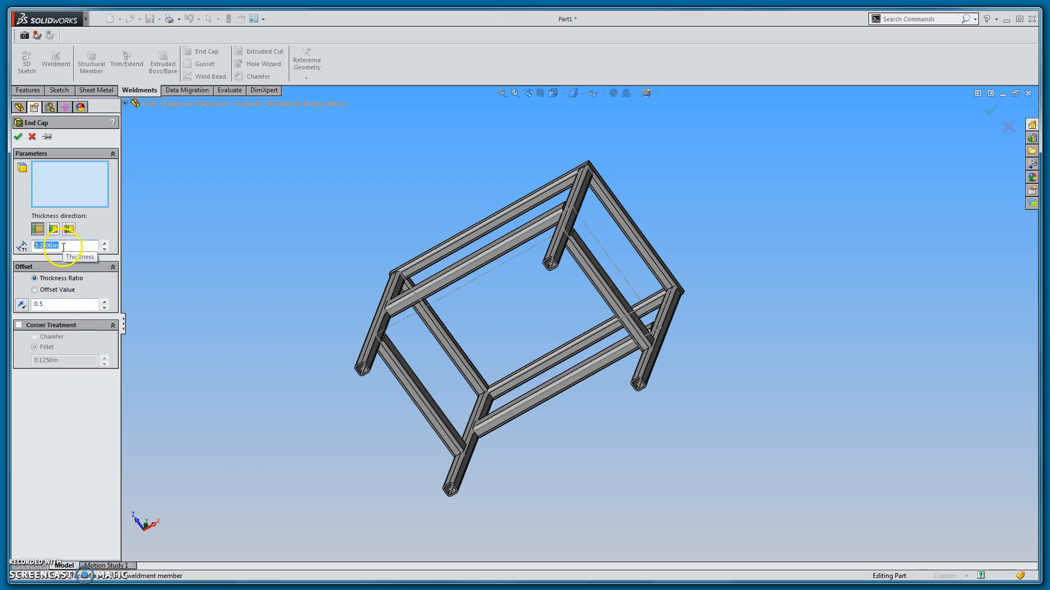
scroll(363, 358, down, 10)
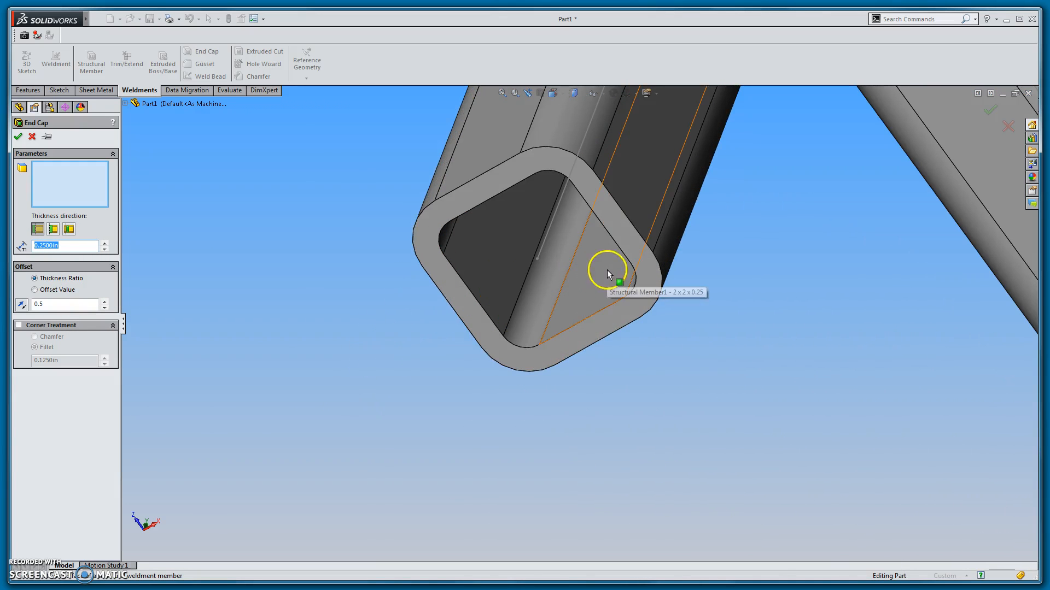
click(627, 233)
scroll(628, 245, up, 10)
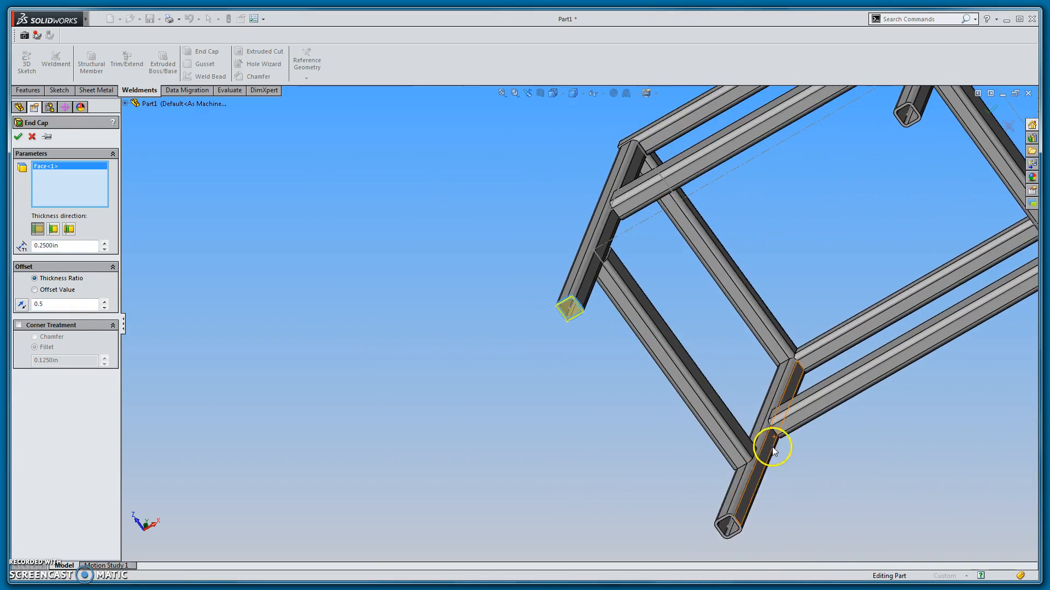
scroll(772, 449, down, 10)
click(591, 435)
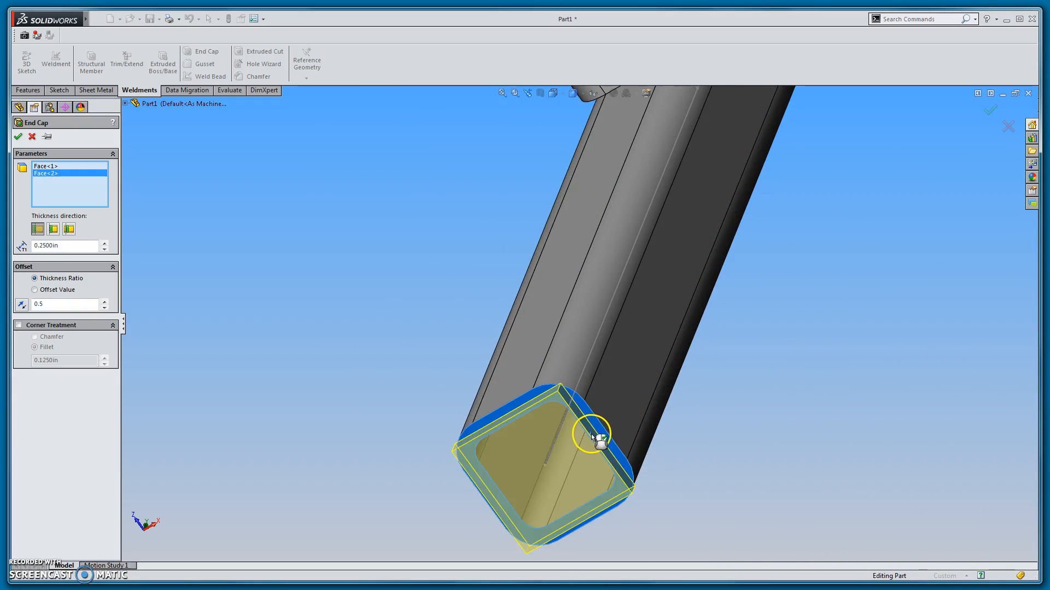
- Add the bottom faces of the remaining two legs and create the end caps
scroll(592, 434, up, 10)
scroll(630, 291, down, 10)
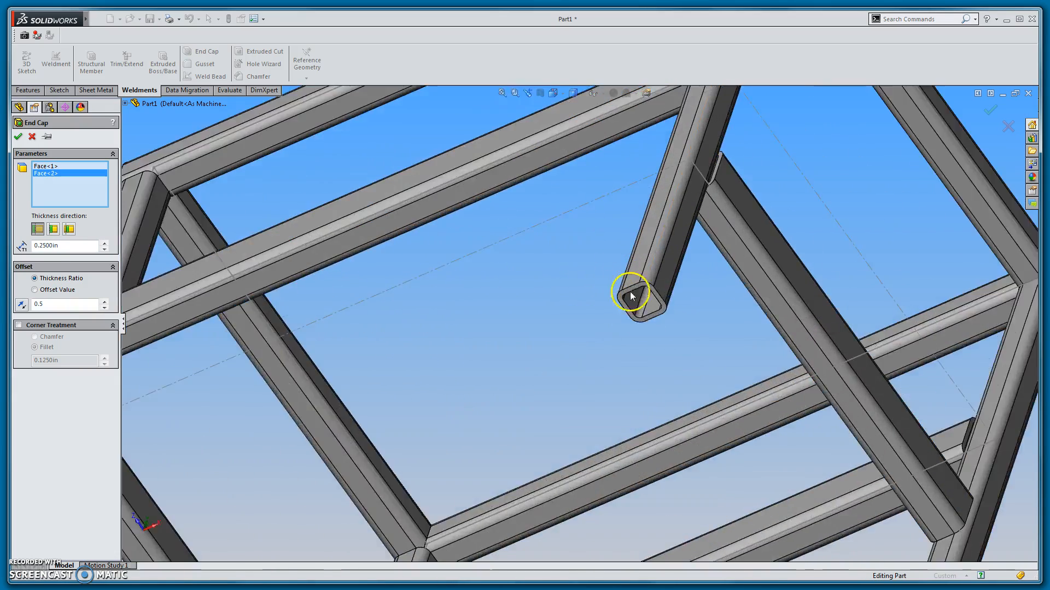
scroll(631, 295, down, 3)
click(661, 286)
scroll(677, 316, up, 10)
scroll(676, 427, down, 10)
click(649, 360)
scroll(623, 419, up, 3)
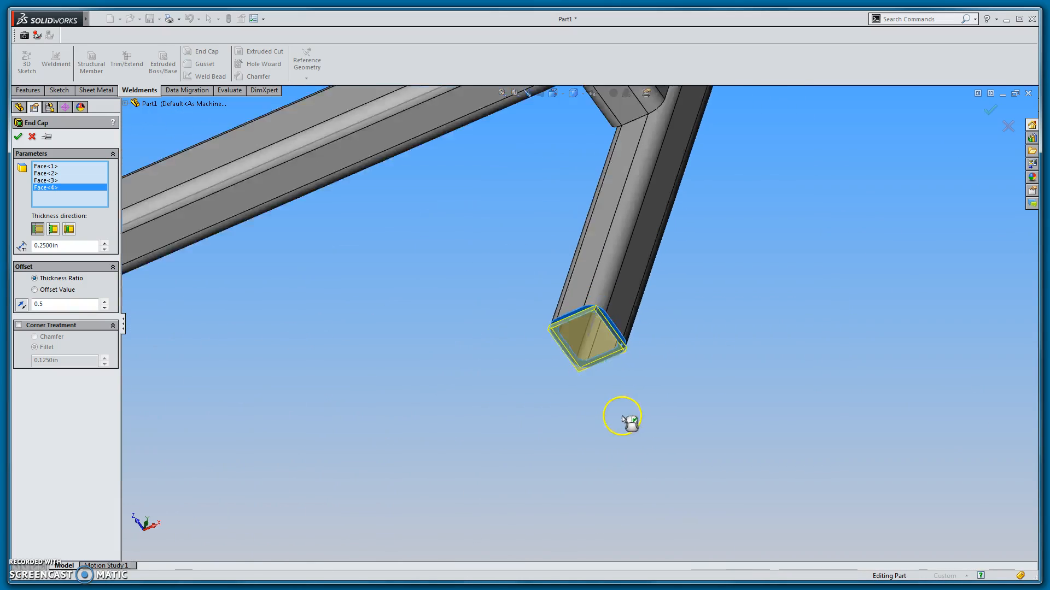
scroll(623, 419, up, 5)
click(18, 136)
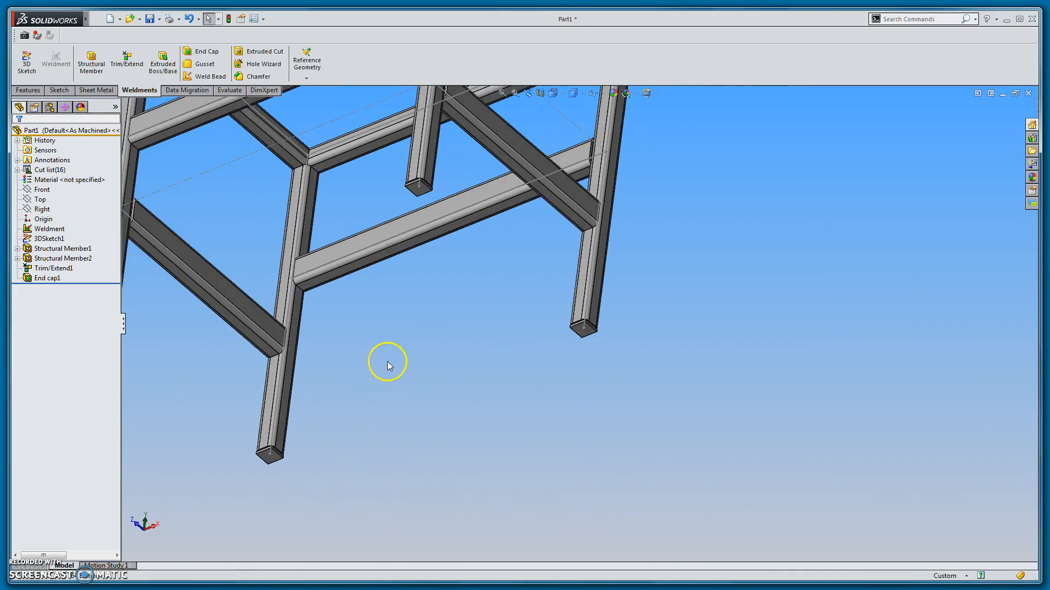
- Edit the frame and leg structural member, changing its square tube size to 1.5 x 1.5 x 14GA(.083)
scroll(457, 237, down, 10)
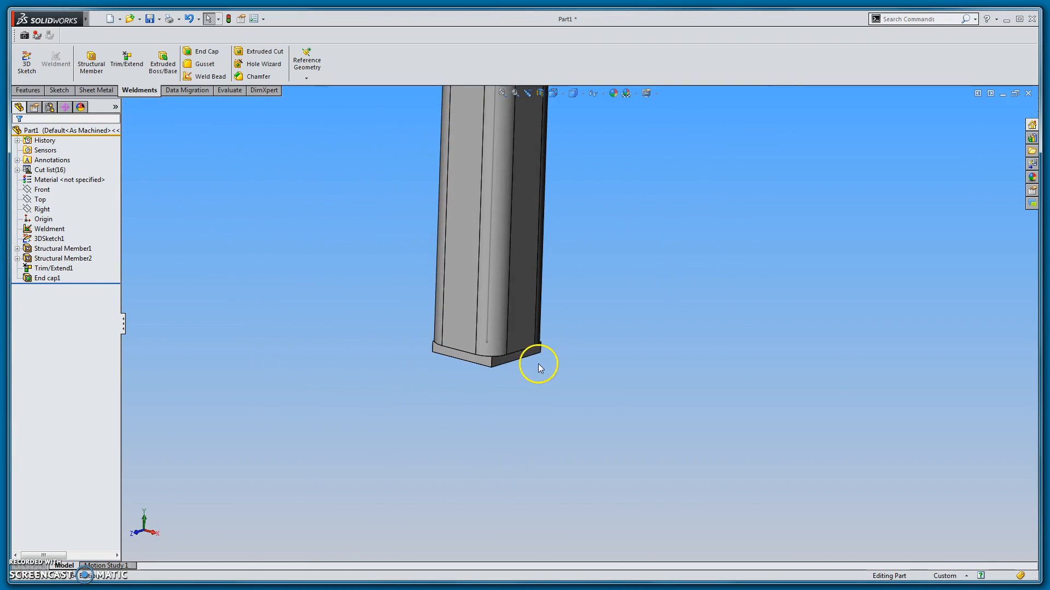
scroll(428, 386, up, 6)
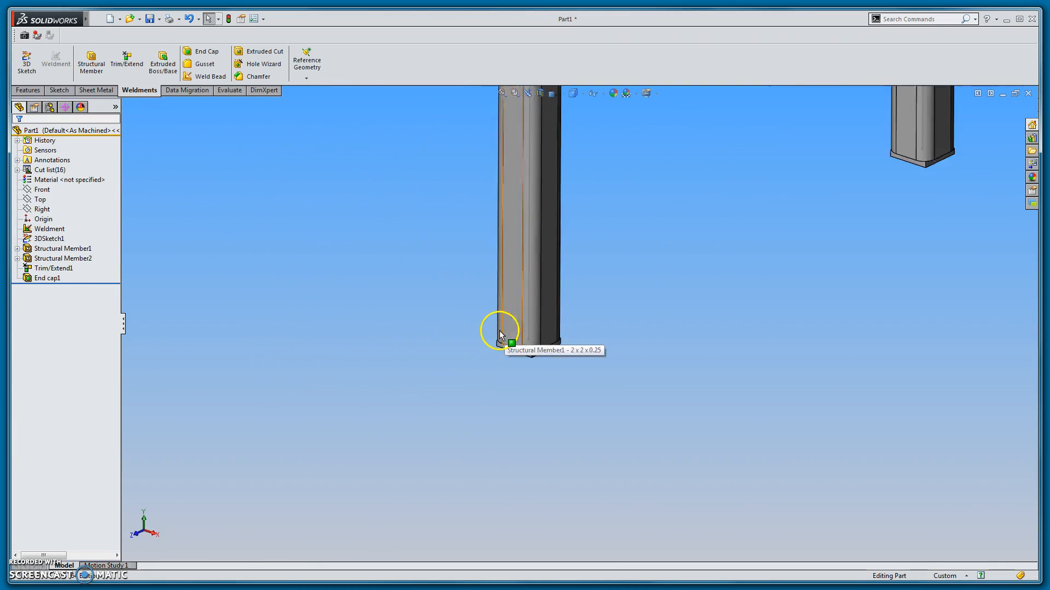
scroll(529, 333, up, 8)
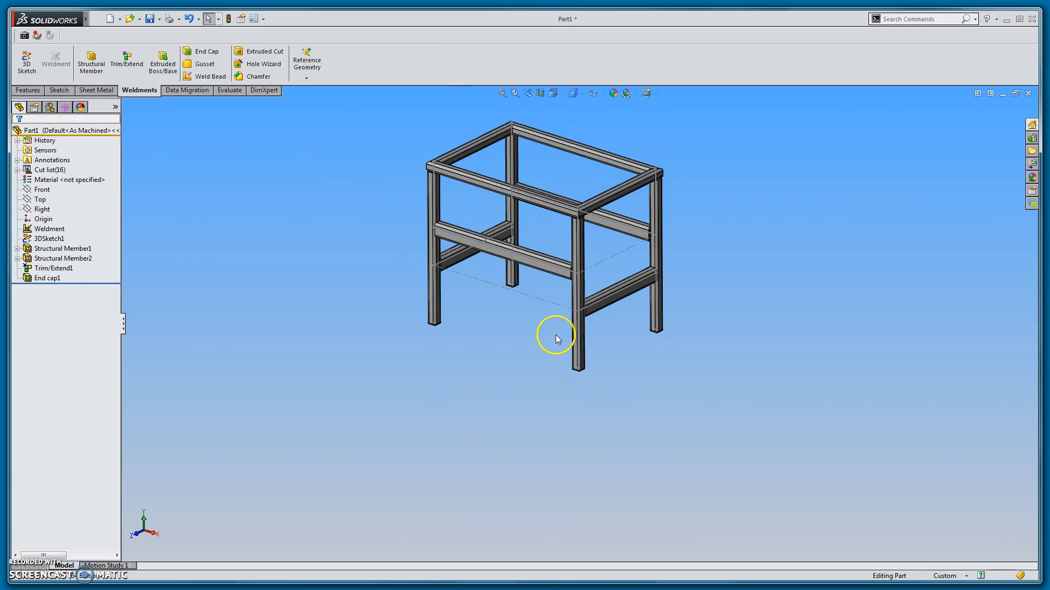
scroll(579, 268, down, 4)
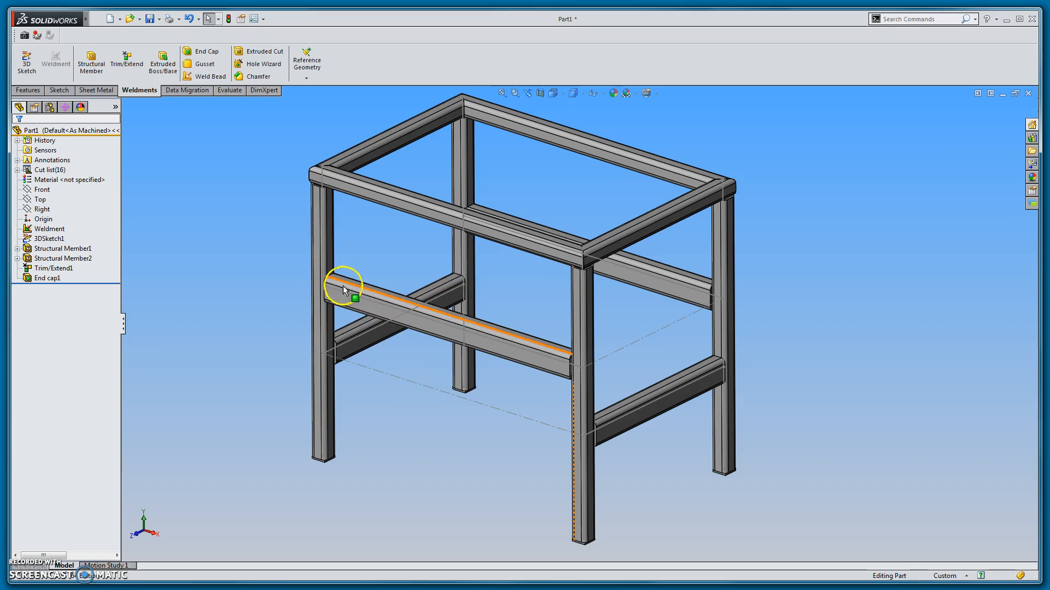
right_click(66, 249)
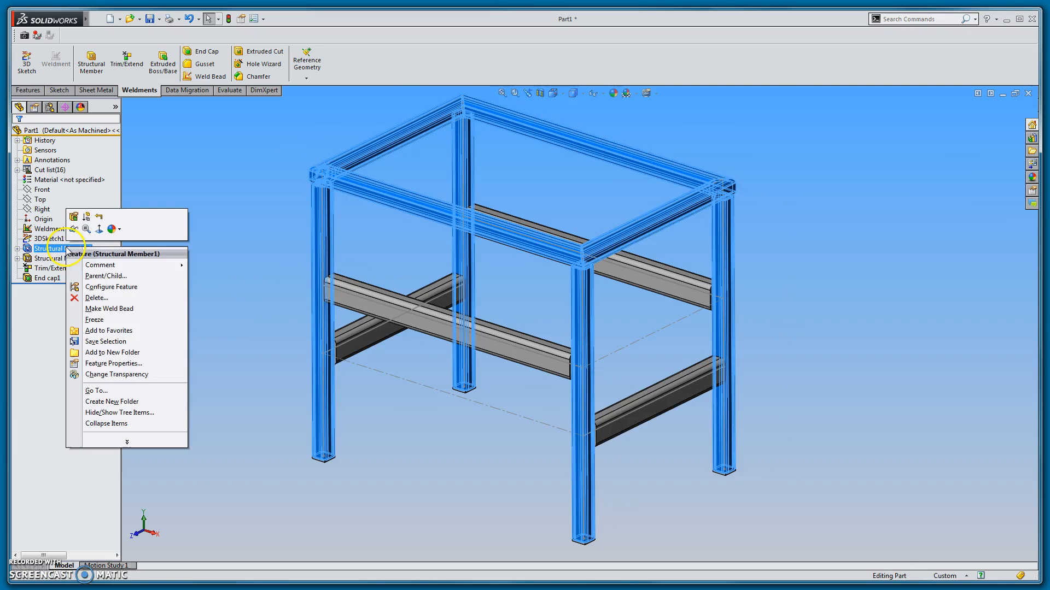
click(74, 218)
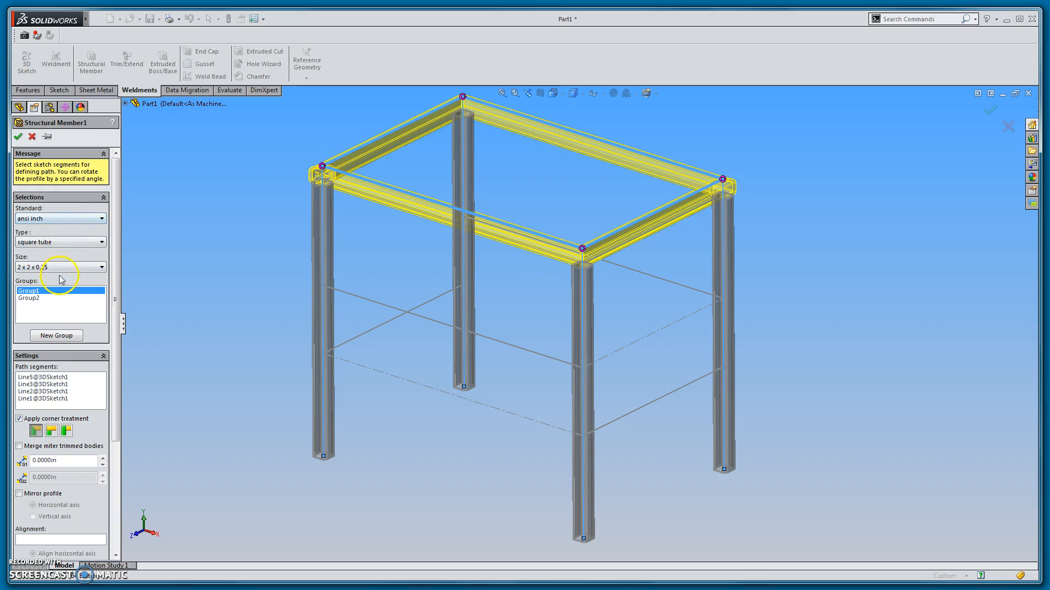
click(52, 242)
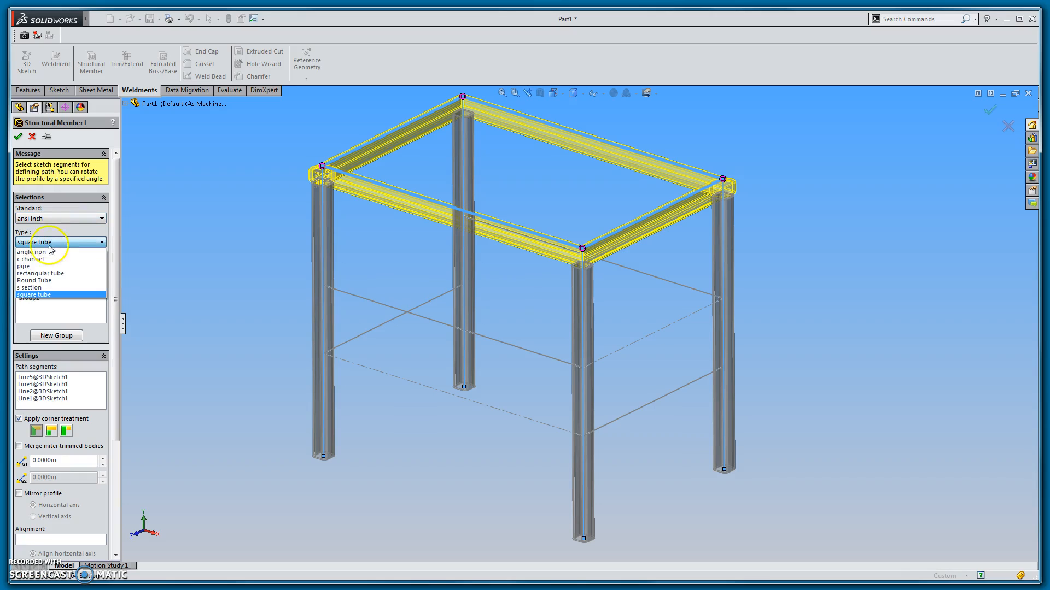
click(55, 295)
click(60, 267)
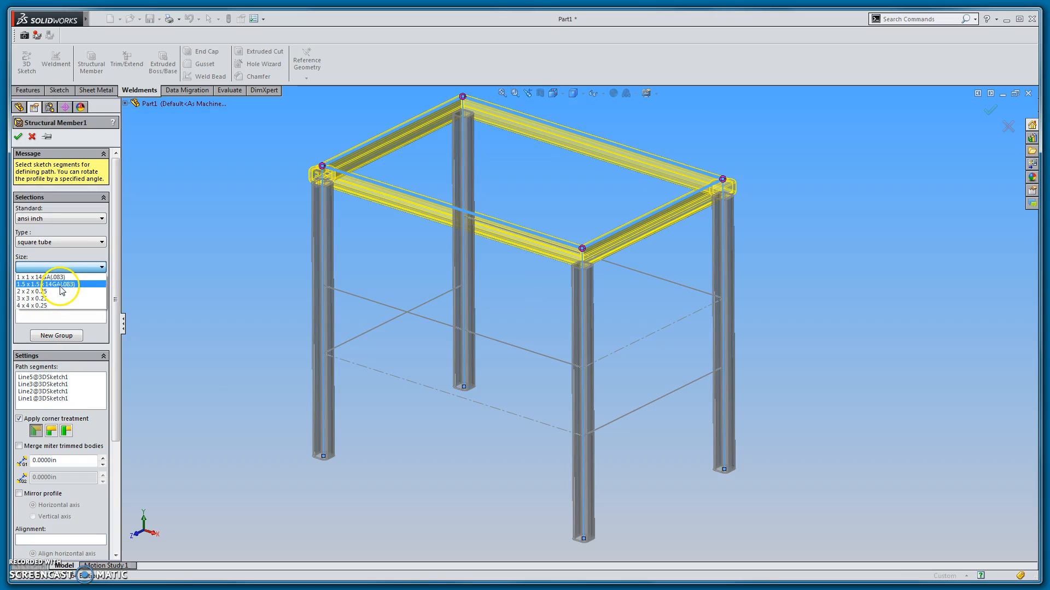
click(60, 285)
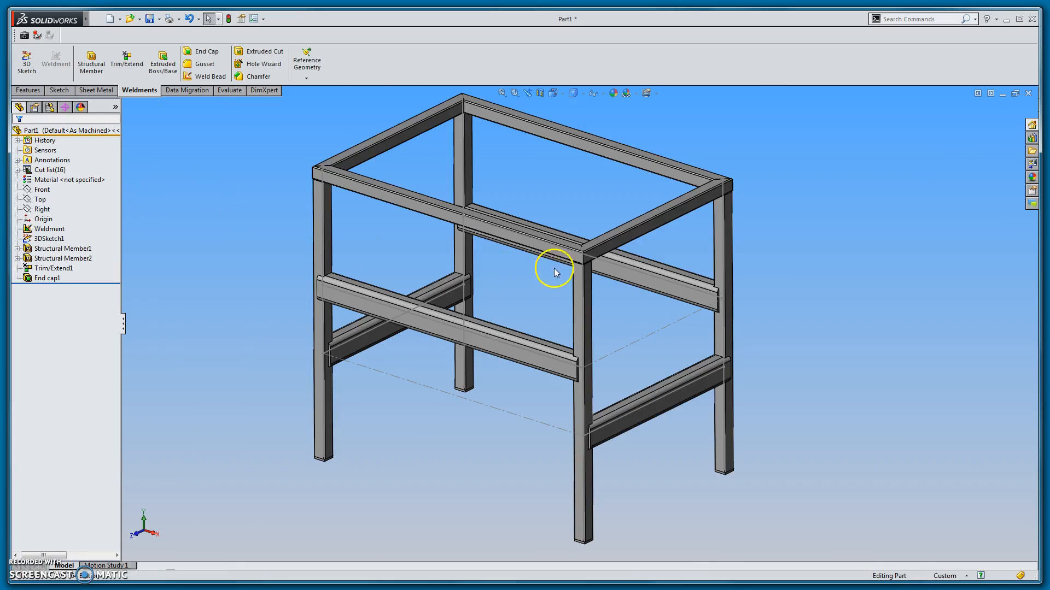
- Examine the mitred top corner and the stretcher ends where they meet the resized legs
scroll(633, 350, down, 5)
scroll(582, 292, down, 5)
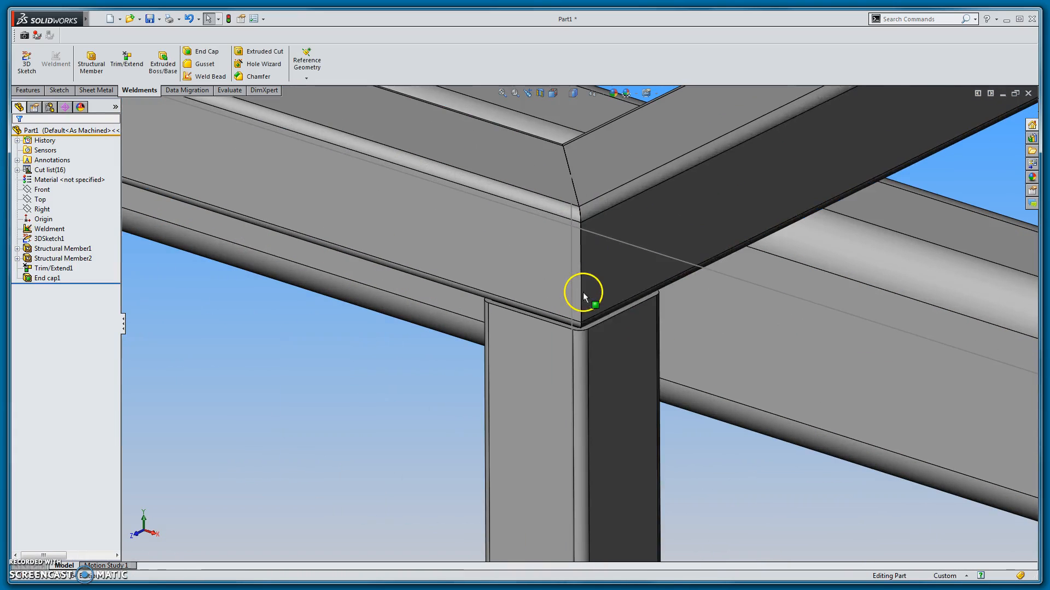
scroll(596, 297, up, 4)
scroll(588, 306, up, 5)
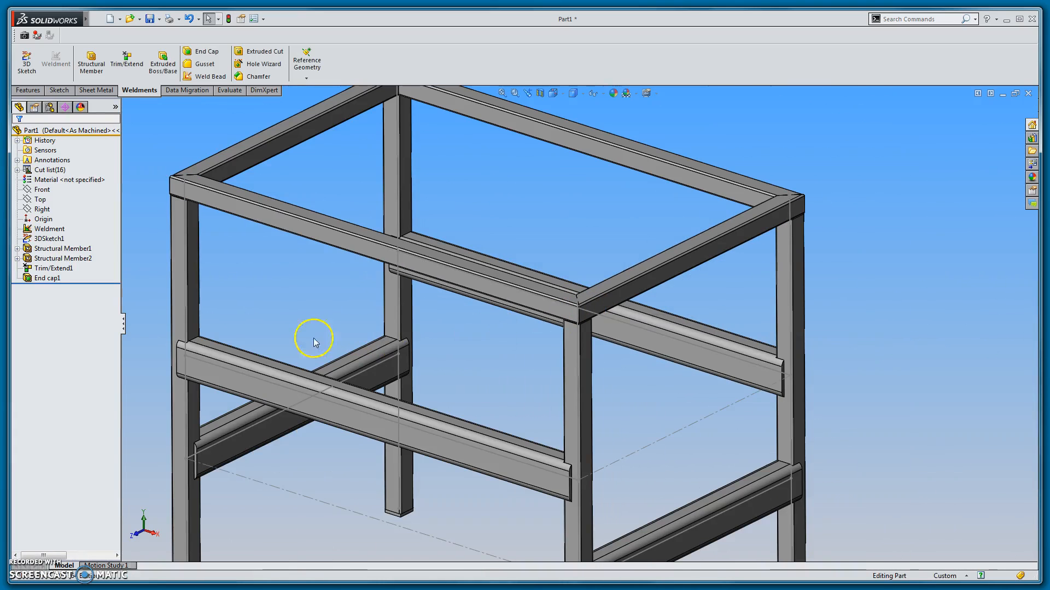
scroll(569, 480, down, 6)
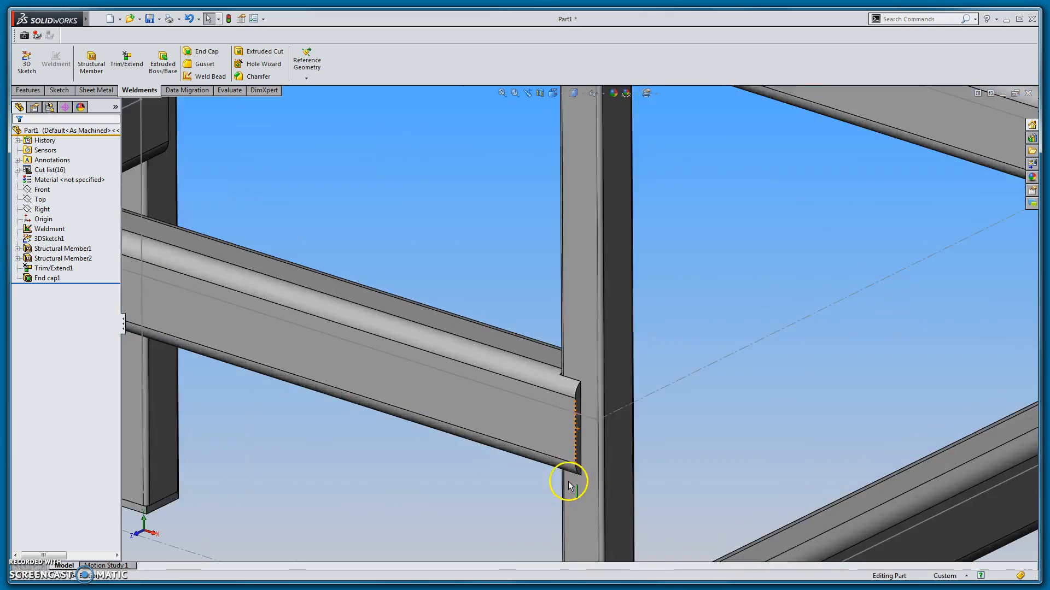
scroll(583, 356, up, 3)
middle_drag(584, 358, 562, 336)
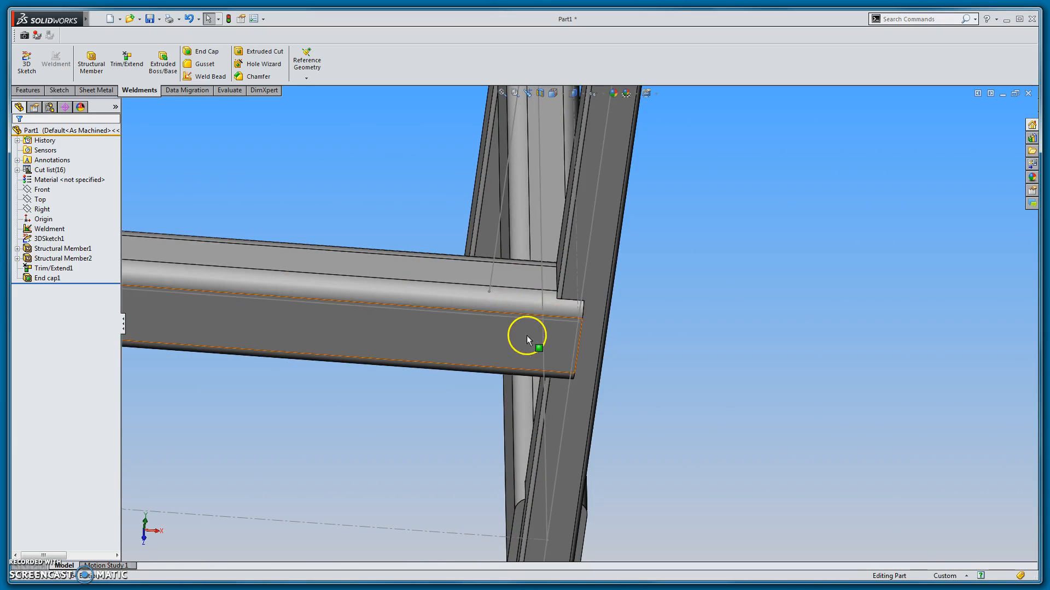
scroll(575, 311, up, 10)
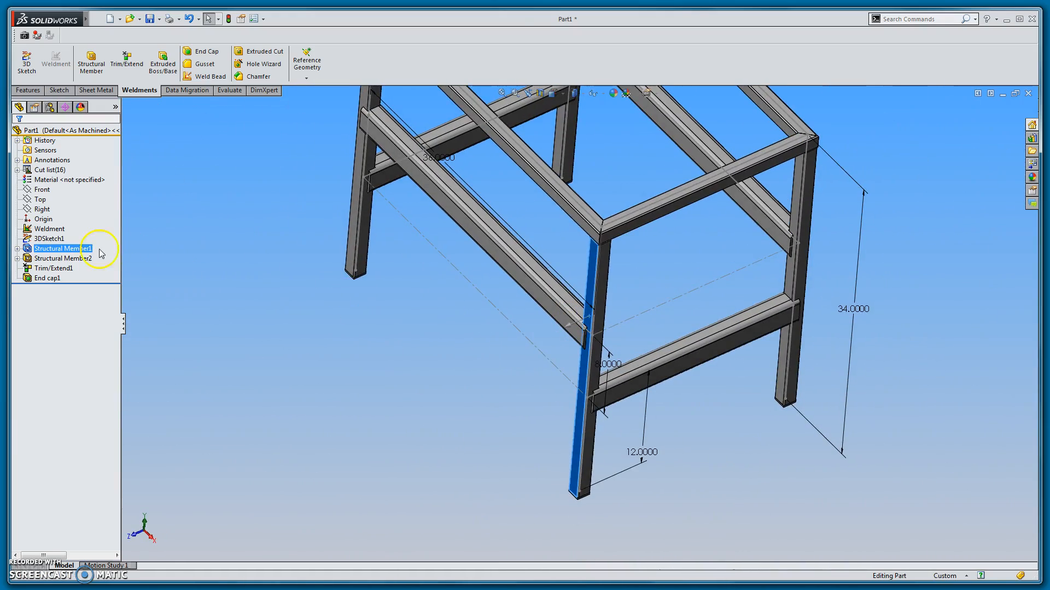
- Set the table's overall height dimension to 36 in and rebuild the model
scroll(487, 351, up, 3)
middle_drag(496, 361, 493, 348)
double_click(773, 314)
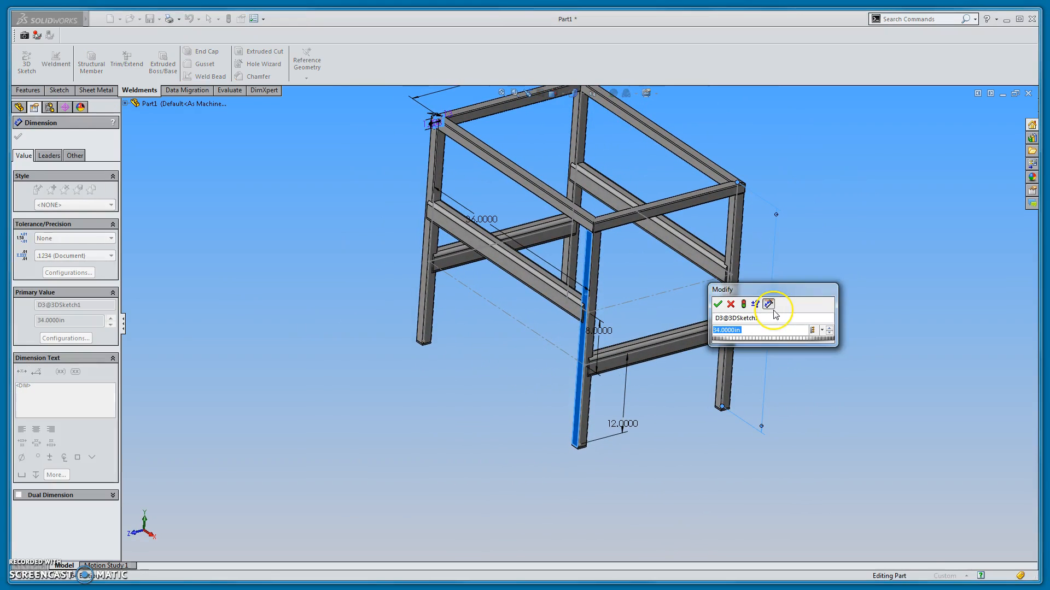
text(36)
key(Return)
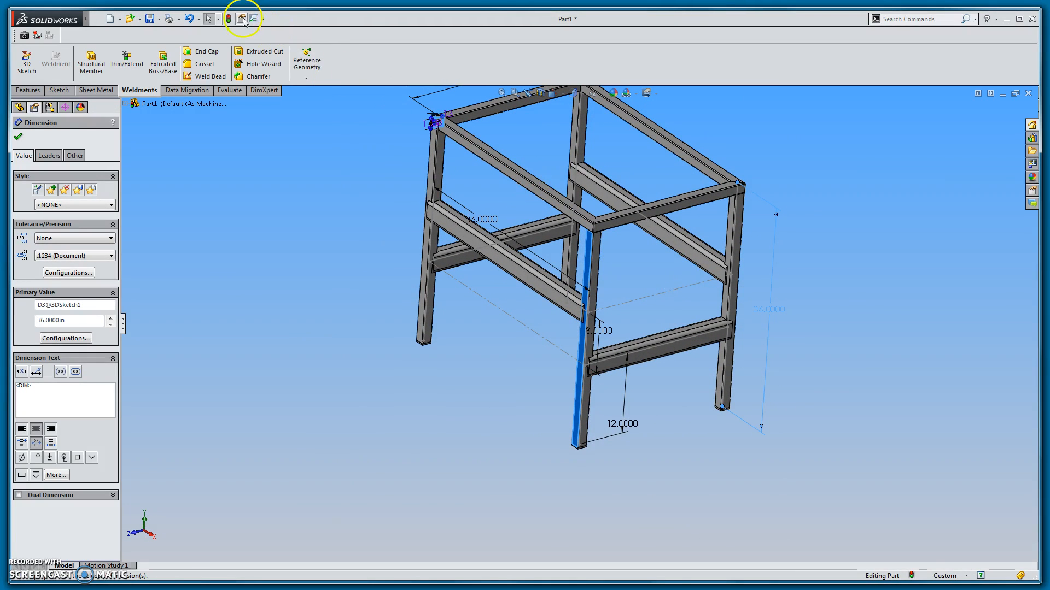
click(229, 19)
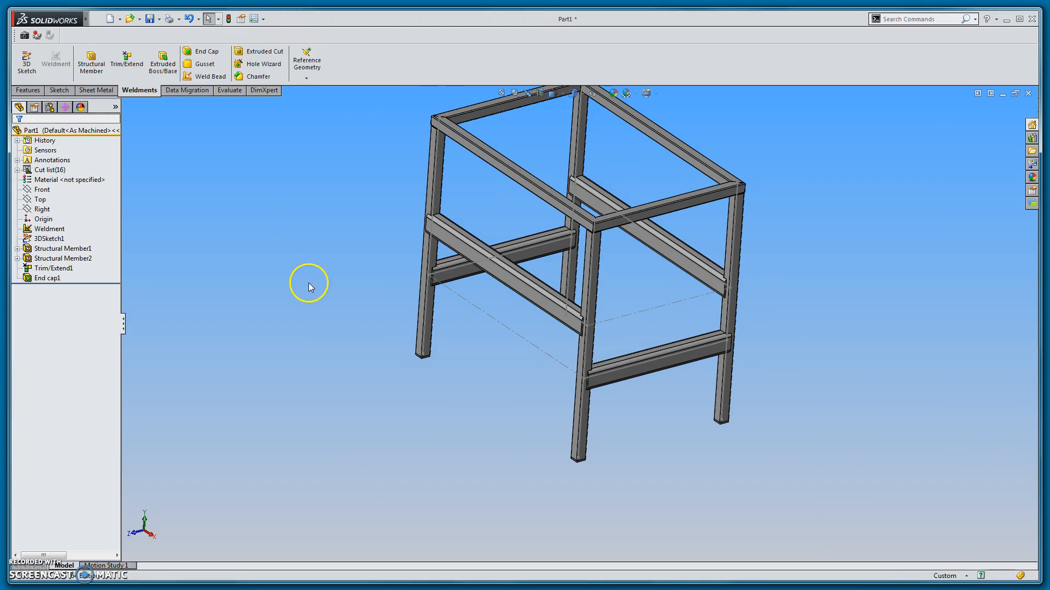
- Edit the 3D sketch, setting the top frame's short side to 30 in and its long side to 40 in
middle_drag(483, 359, 512, 301)
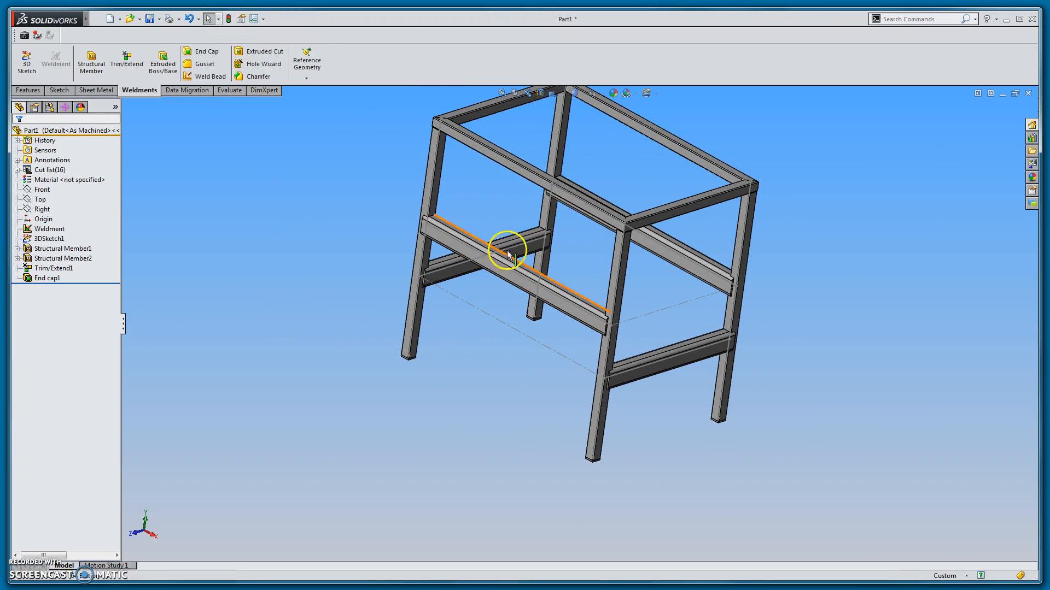
double_click(567, 196)
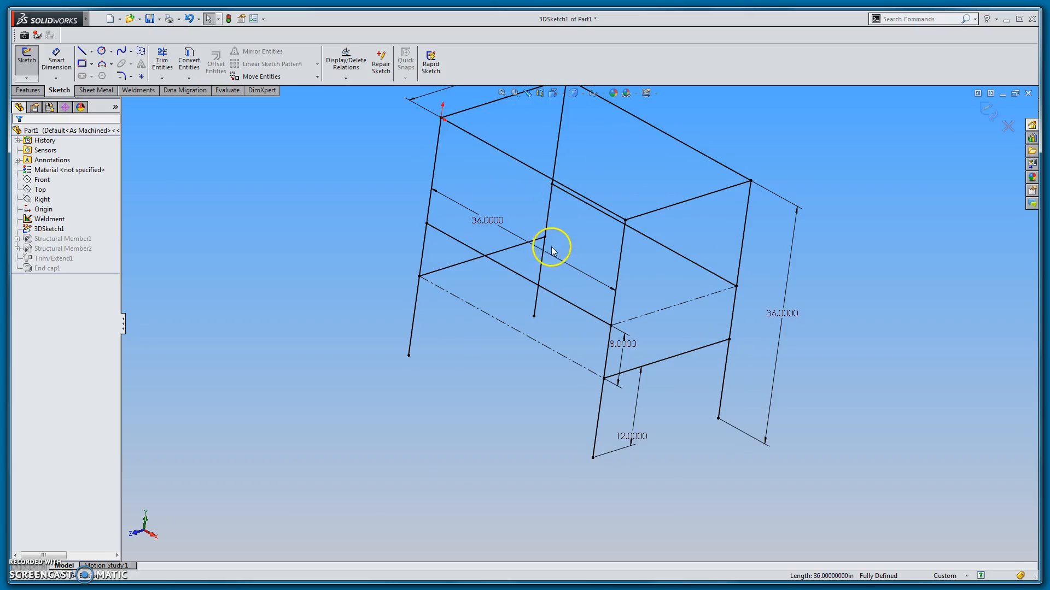
scroll(549, 244, up, 4)
double_click(529, 213)
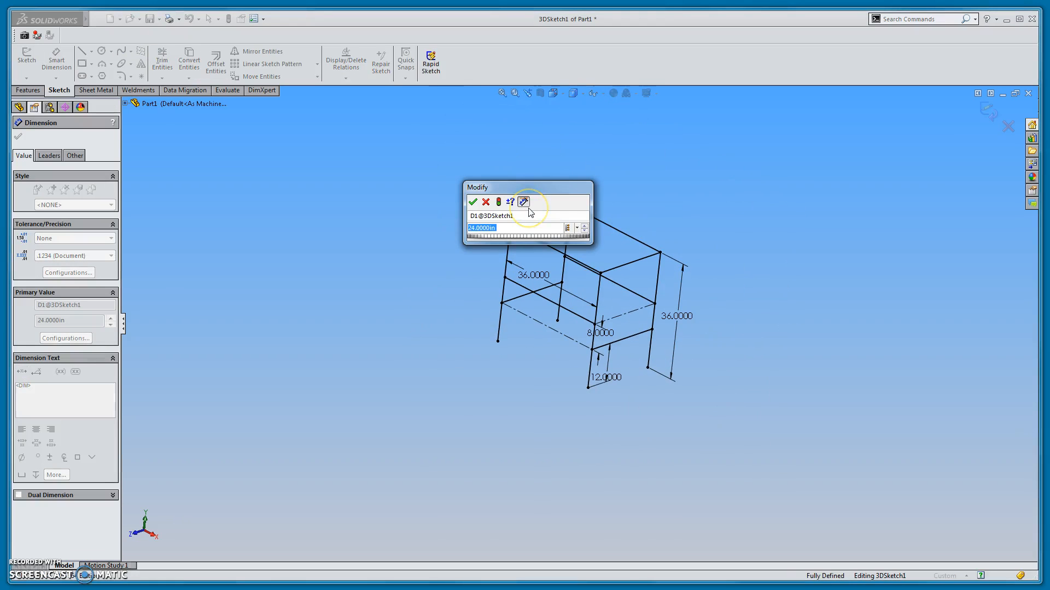
text(30)
key(Return)
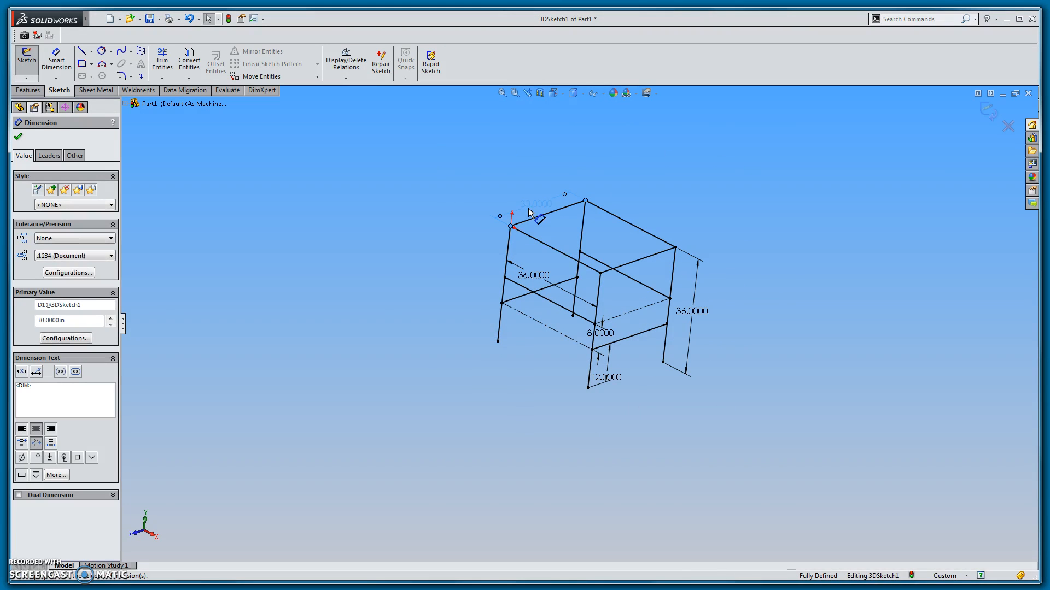
double_click(540, 277)
text(40)
key(Return)
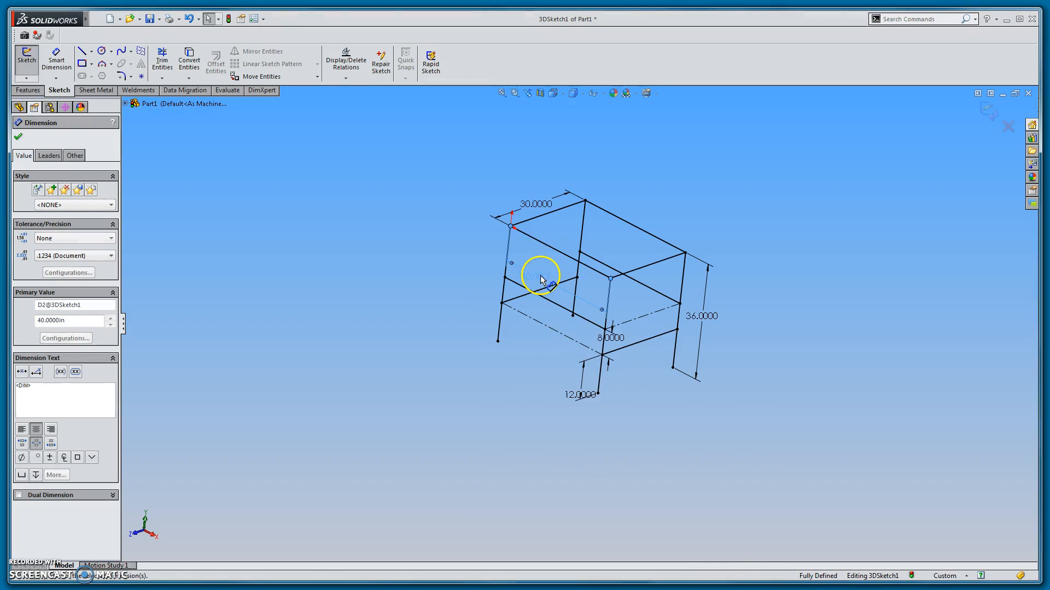
- Exit the 3D sketch and rebuild the weldment with the new top frame dimensions
click(226, 20)
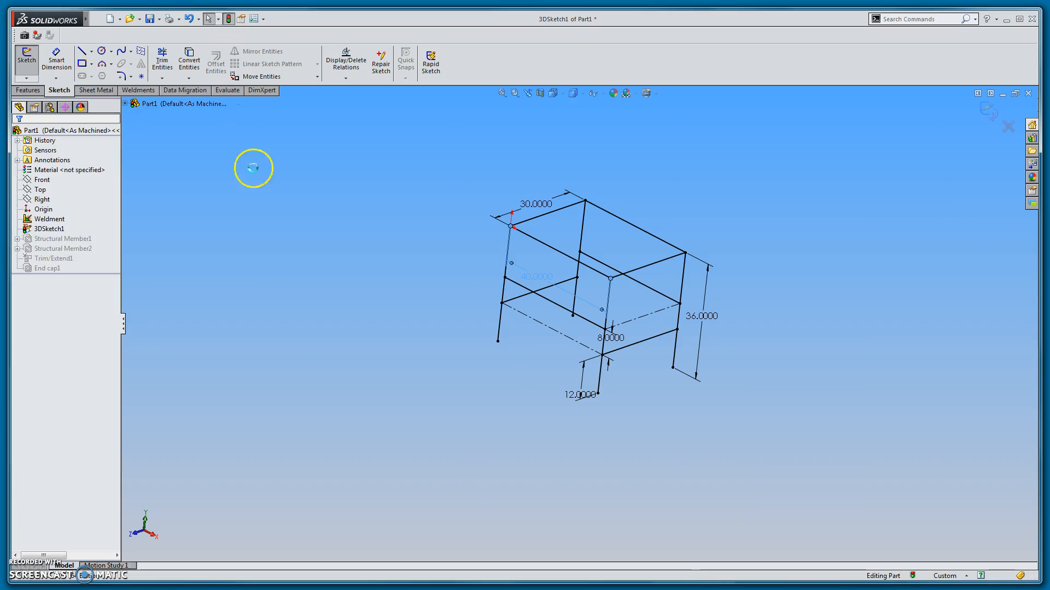
scroll(556, 270, down, 3)
middle_drag(471, 293, 471, 301)
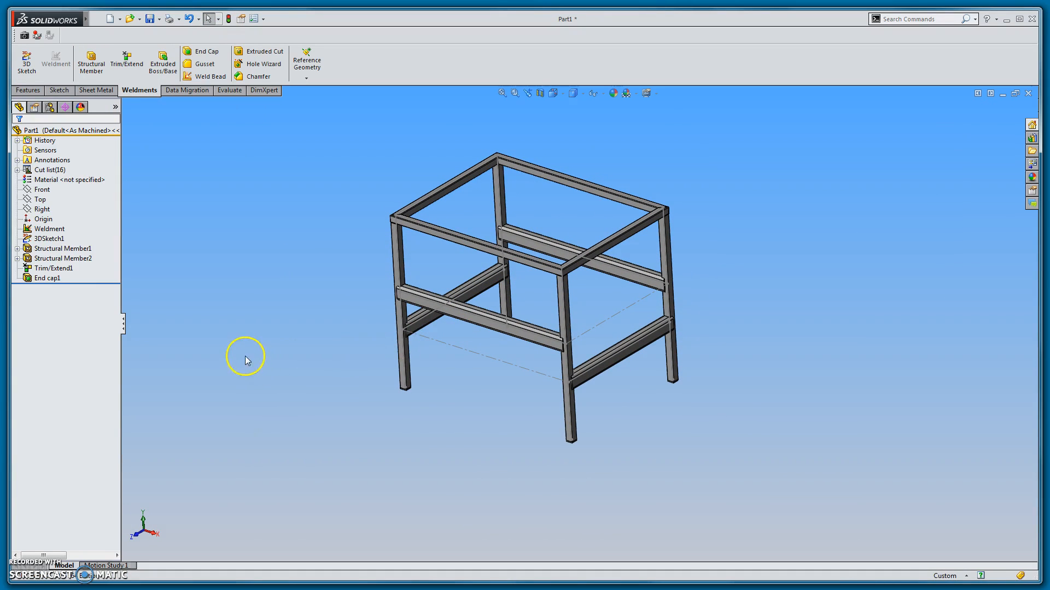
- Reopen the table's 3D sketch to review its layout dimensions, and return to the solid frame
right_click(45, 238)
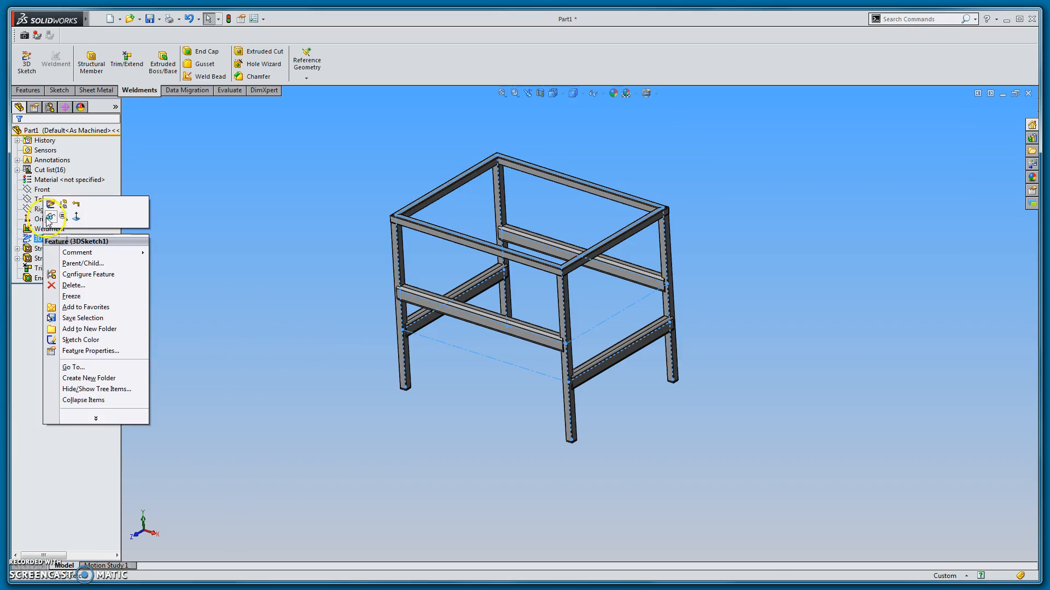
click(51, 204)
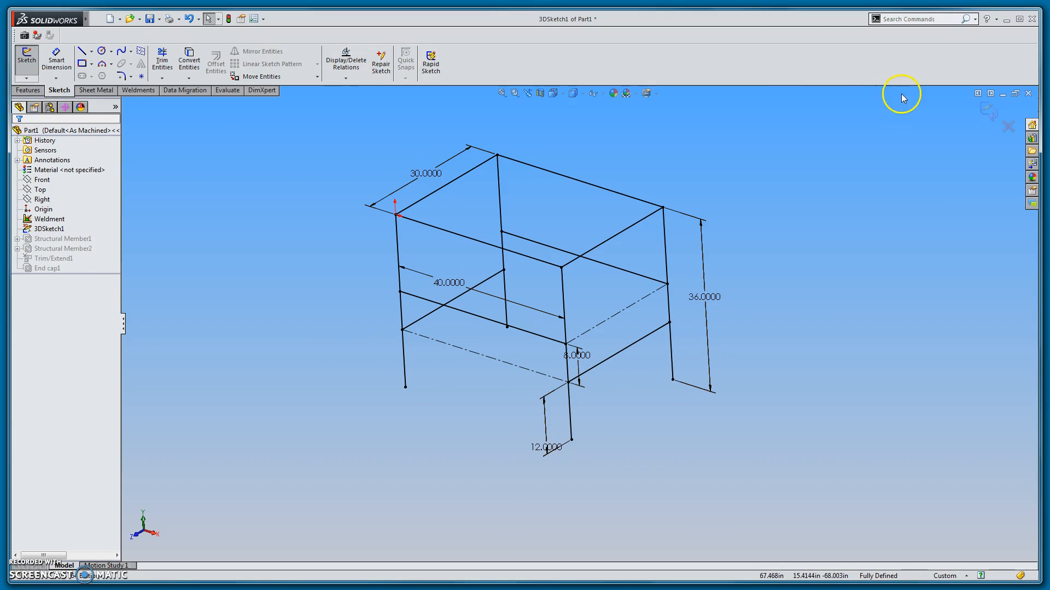
click(987, 109)
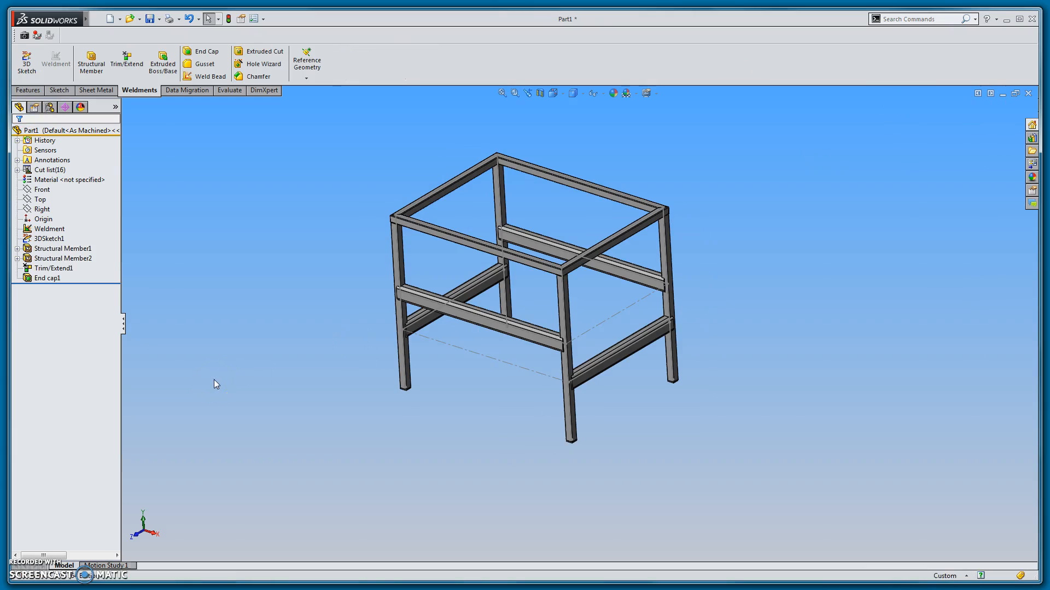
scroll(535, 294, down, 3)
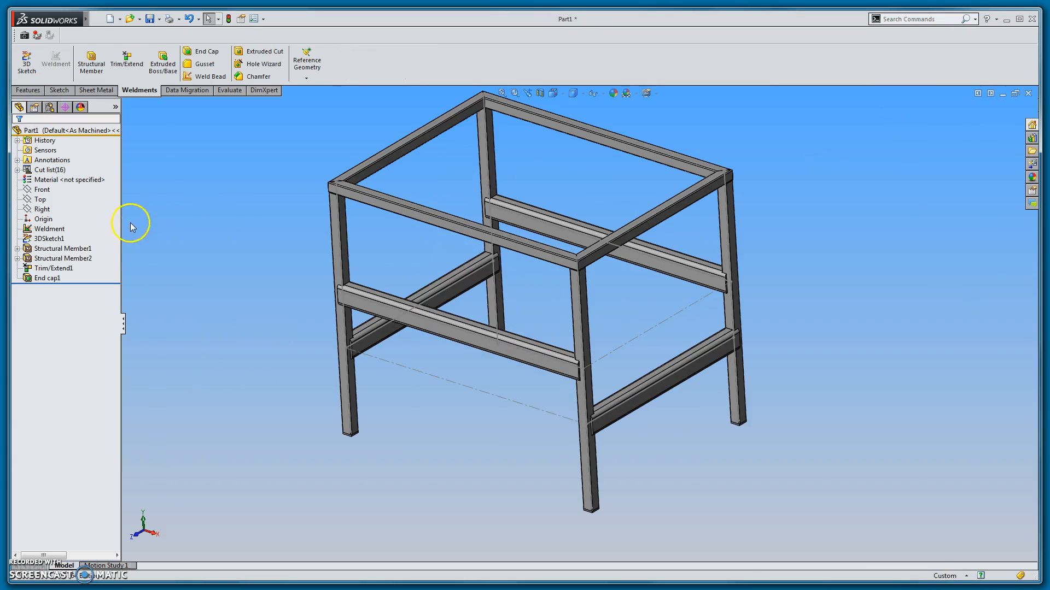